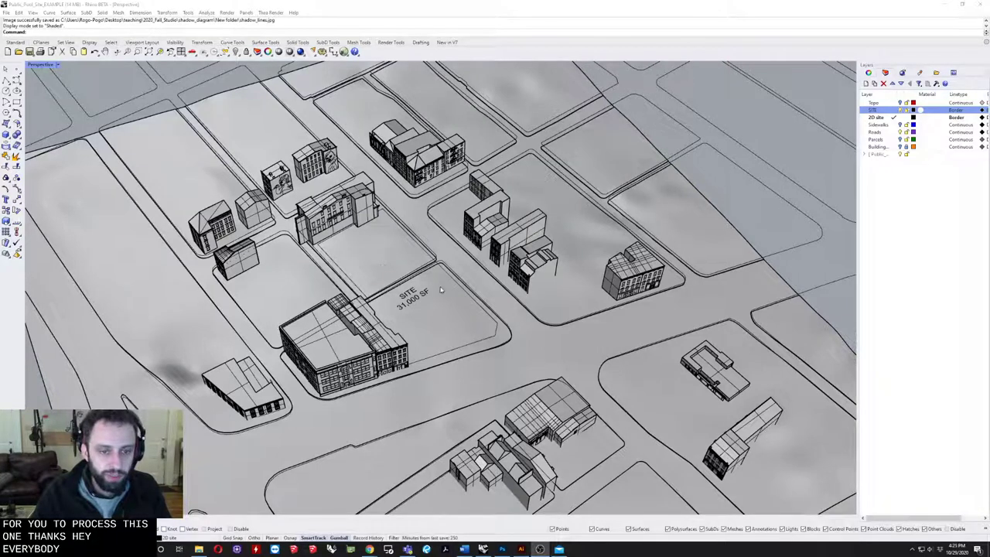
click(468, 290)
right_drag(469, 290, 482, 283)
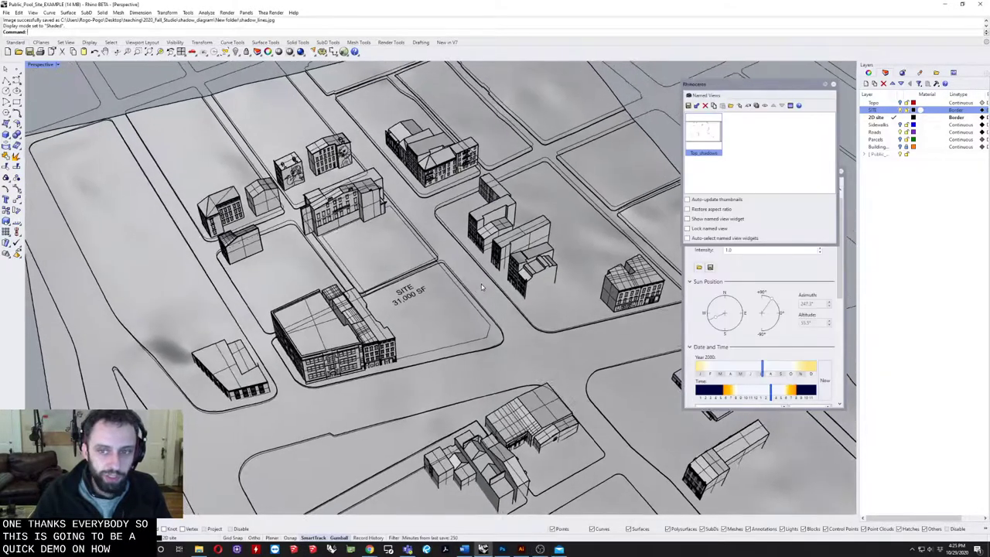
scroll(464, 264, up, 5)
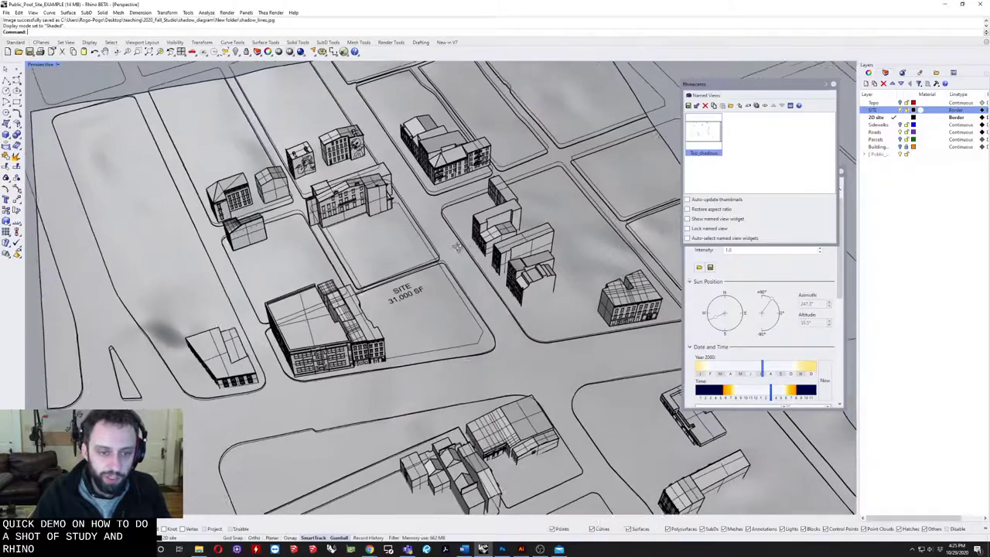
right_drag(452, 265, 438, 273)
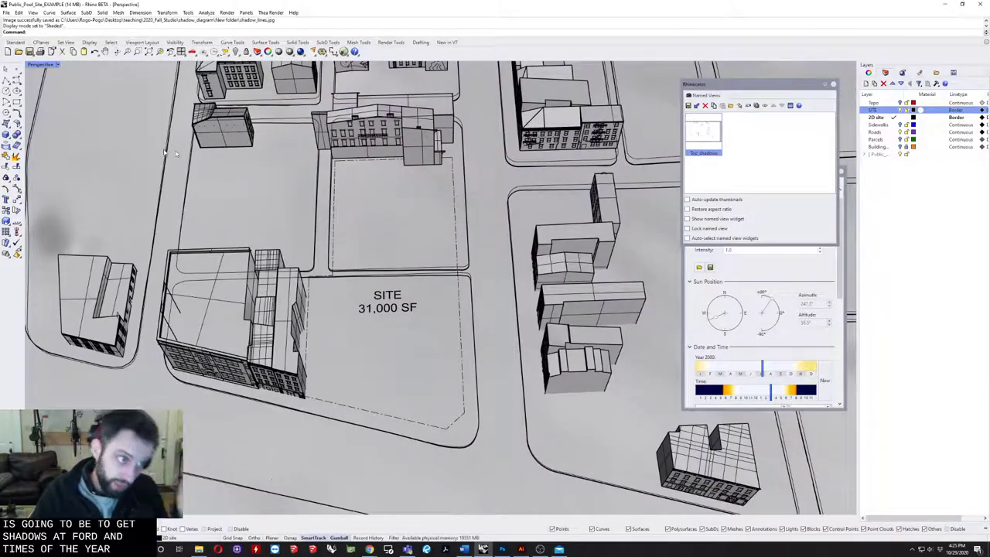
Check the 2020 equinox and solstice dates in the browser's Wikipedia Summer solstice table, and return to the Rhino model
drag(1, 147, 448, 2)
scroll(346, 271, up, 3)
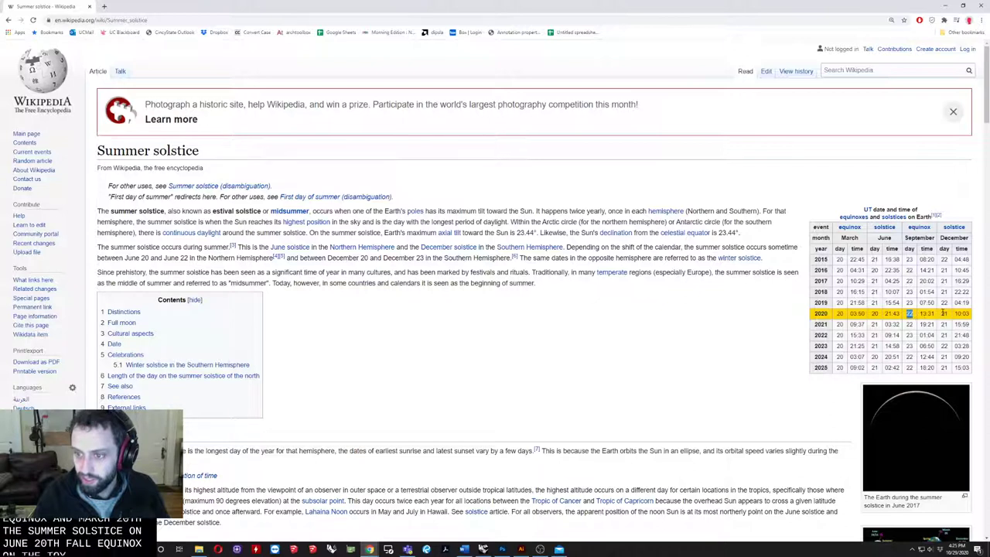
double_click(945, 313)
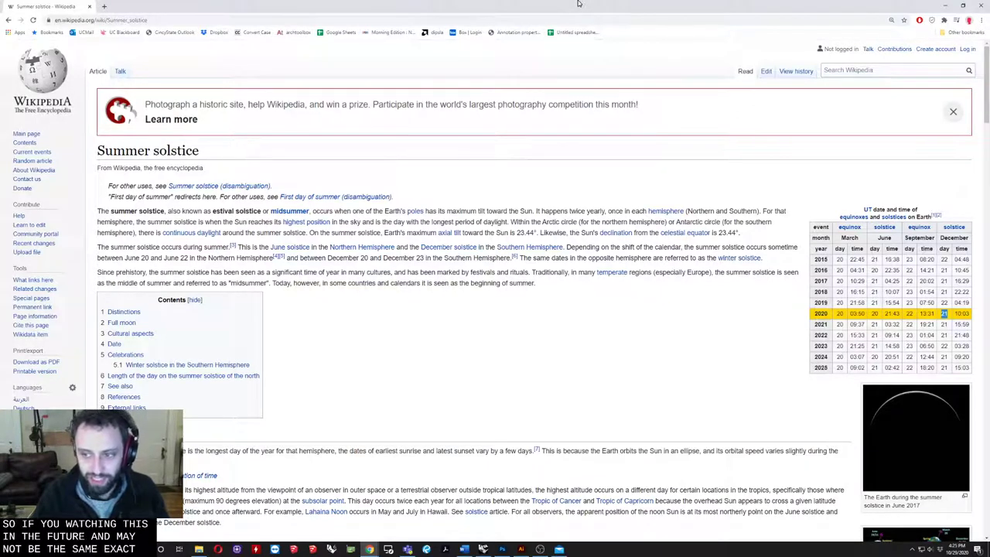
key(alt+Tab)
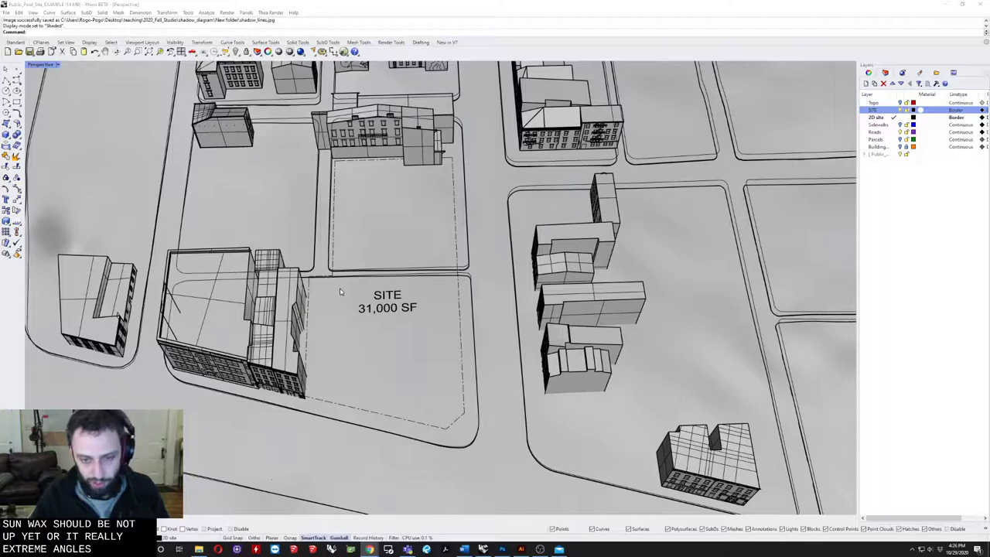
Examine the building geometry and street blocks around the site from several angles
right_drag(409, 248, 496, 242)
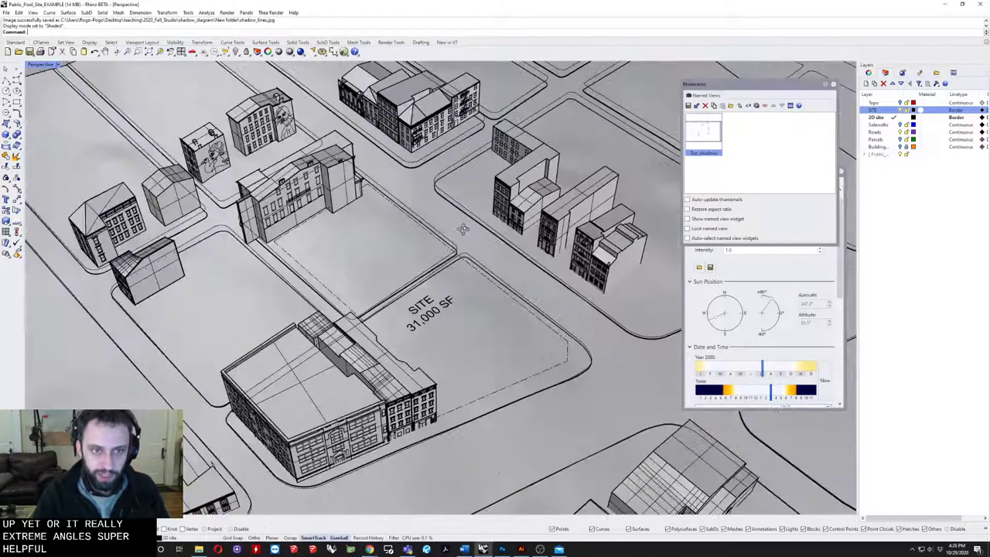
right_drag(558, 268, 480, 290)
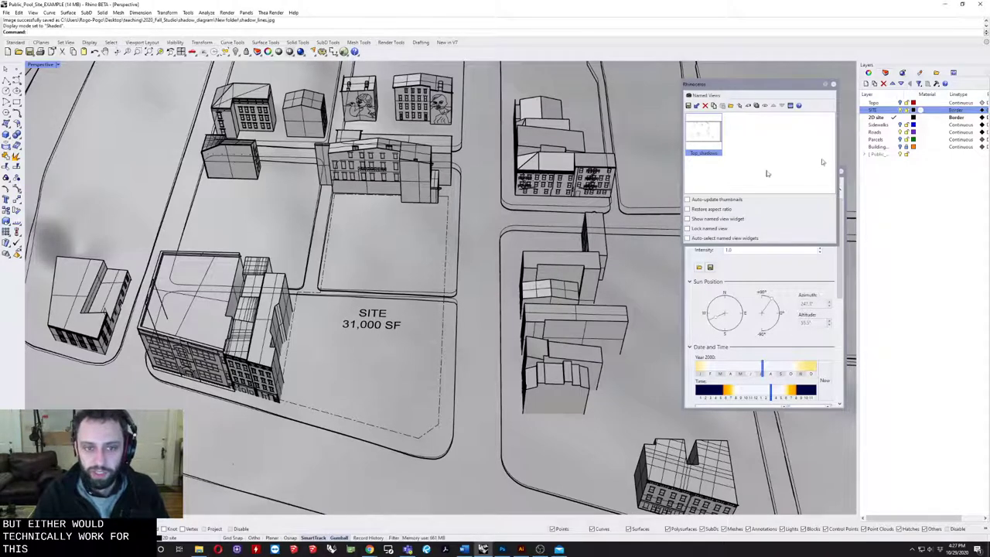
right_drag(500, 256, 519, 256)
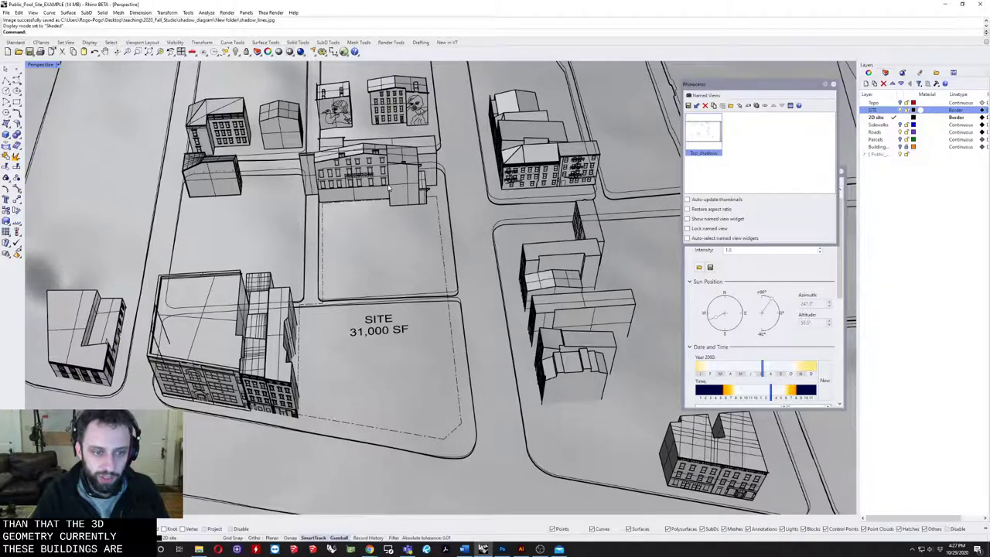
mouse_move(272, 353)
right_down()
mouse_move(284, 347)
mouse_move(274, 339)
right_up()
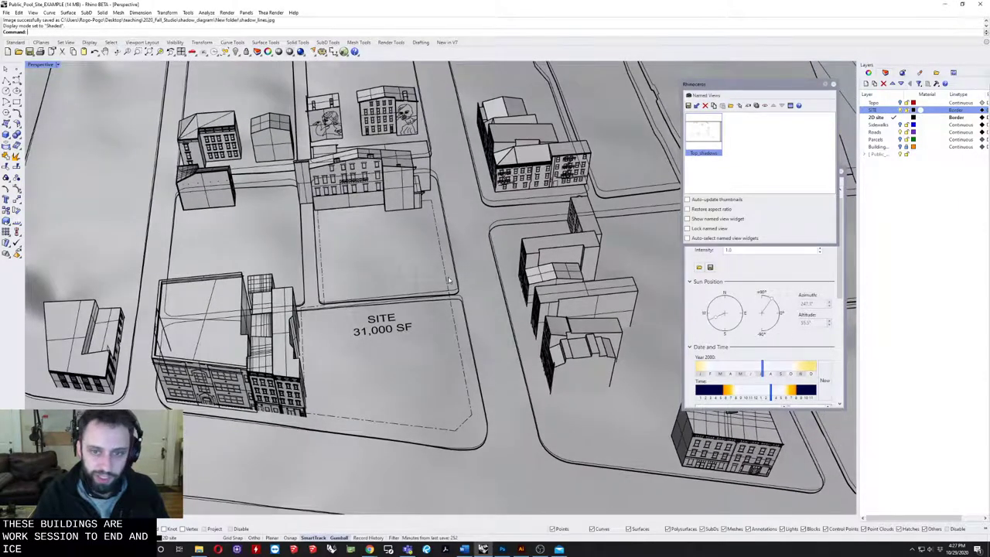
right_drag(485, 236, 547, 307)
scroll(560, 299, up, 7)
scroll(546, 307, down, 7)
middle_click(524, 299)
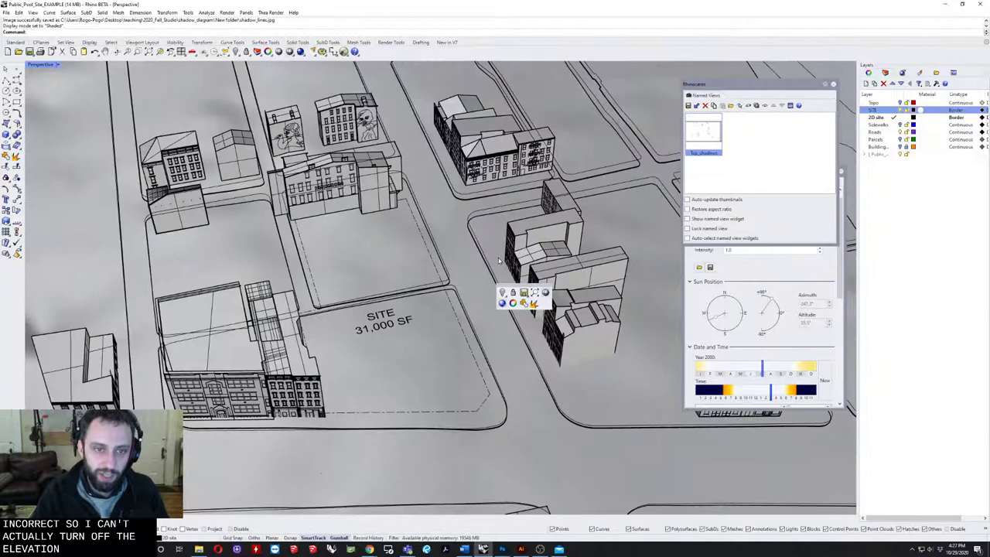
right_drag(519, 254, 499, 302)
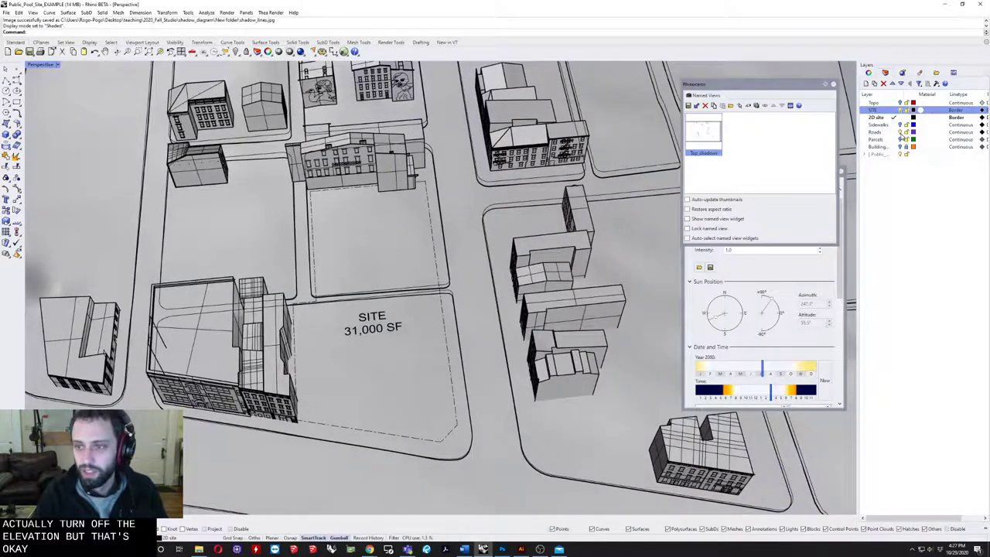
Hide the Roads and 2D site layers, making SITE the current layer
click(900, 132)
right_drag(446, 246, 473, 254)
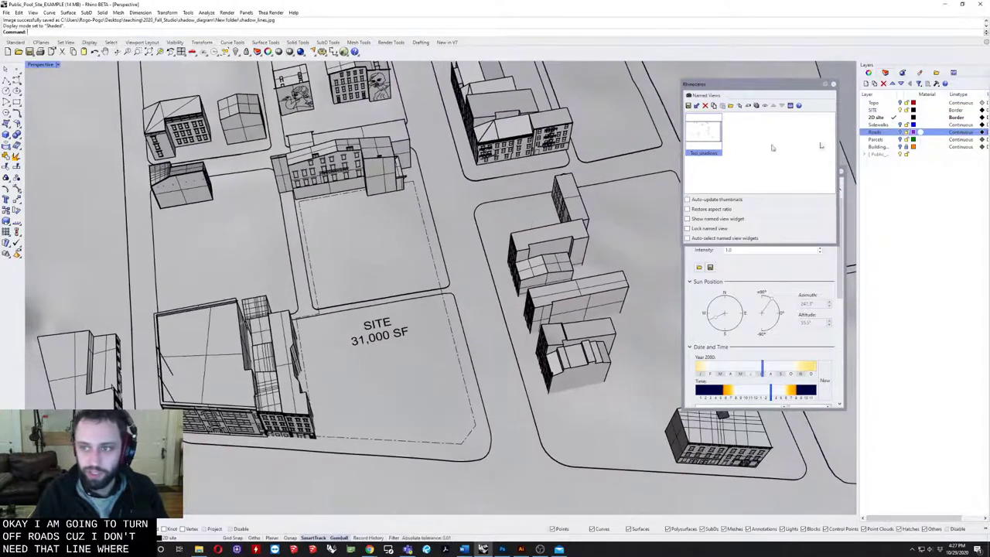
click(893, 110)
click(900, 117)
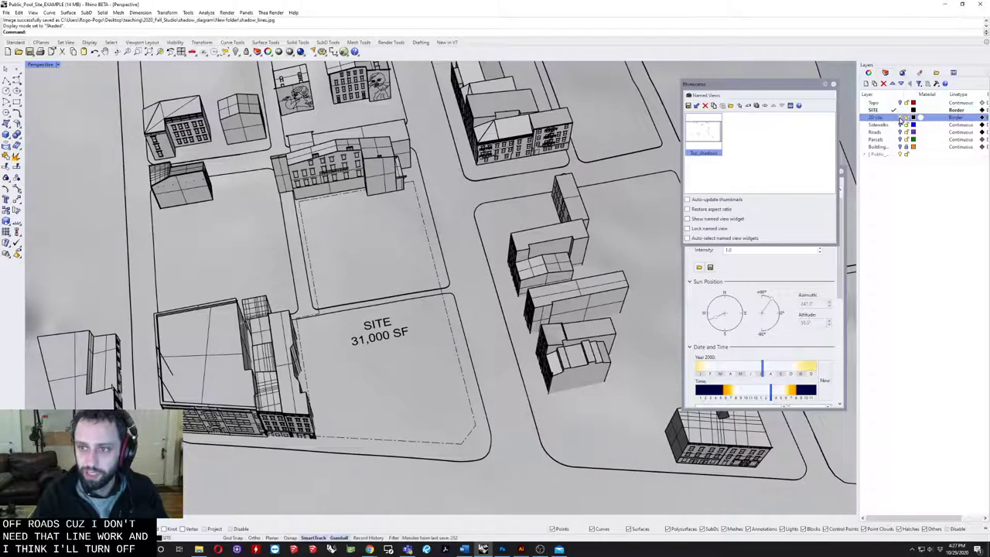
click(900, 117)
right_drag(426, 251, 313, 224)
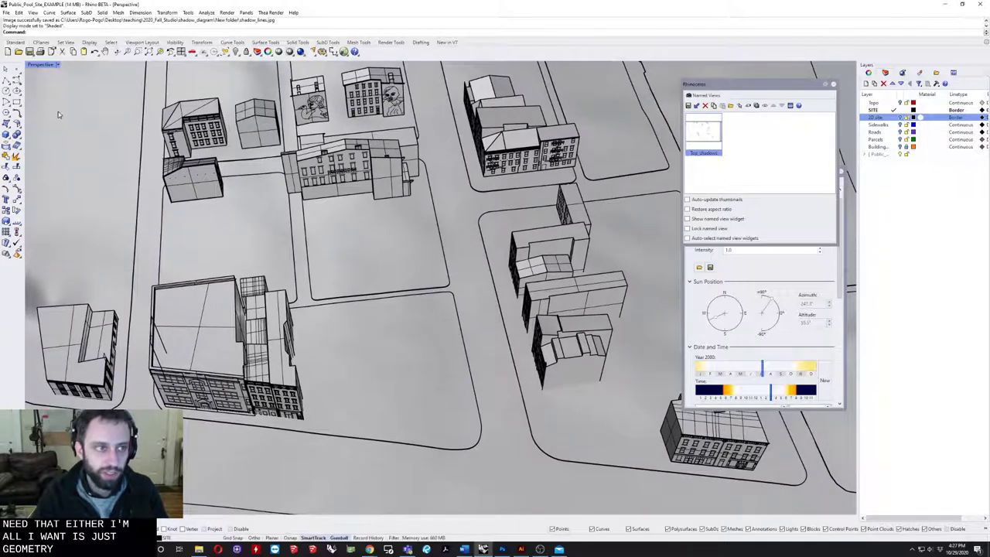
Switch to the Top_shadows plan view and frame it on the empty site with as many surrounding buildings as possible
double_click(43, 65)
double_click(42, 66)
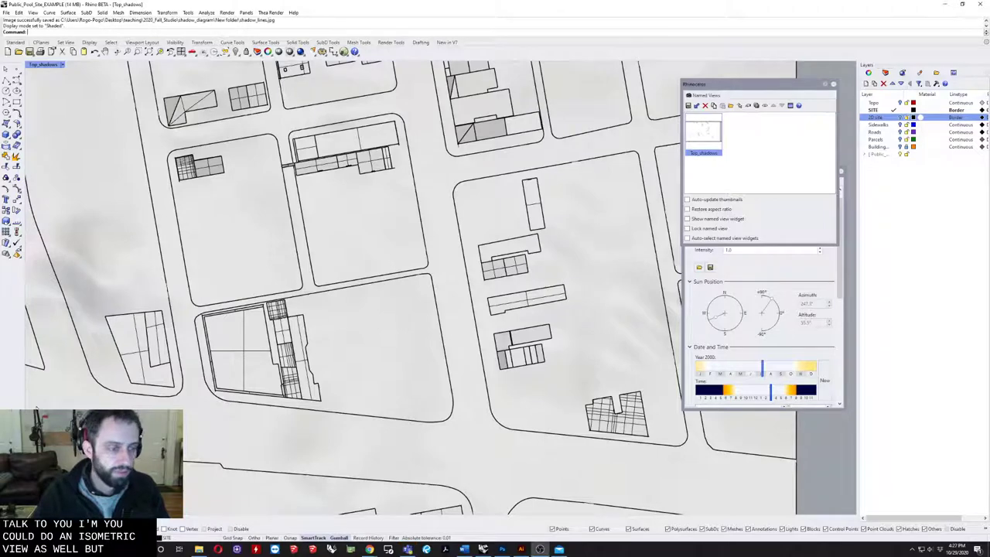
scroll(428, 264, down, 2)
scroll(286, 266, up, 2)
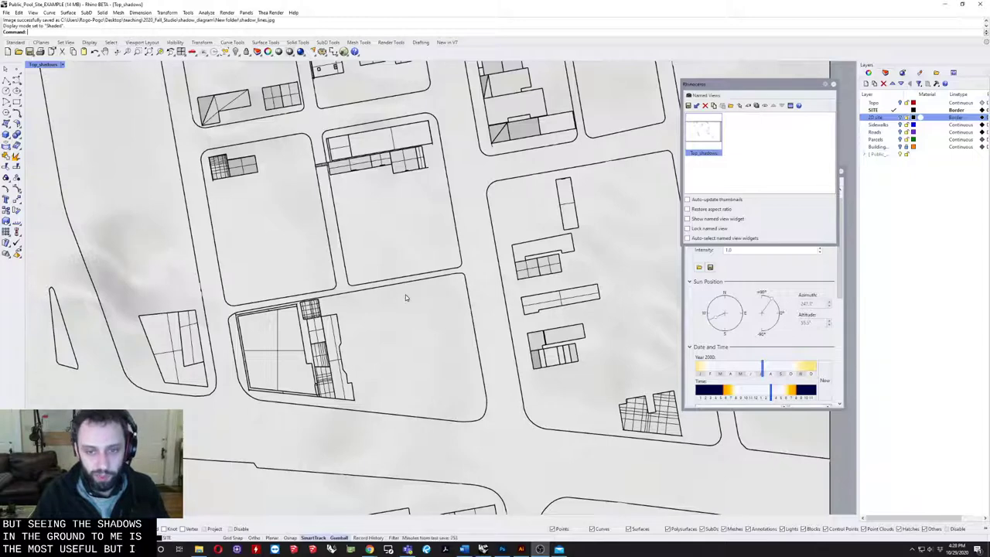
scroll(404, 296, up, 2)
scroll(404, 295, down, 2)
scroll(332, 284, down, 2)
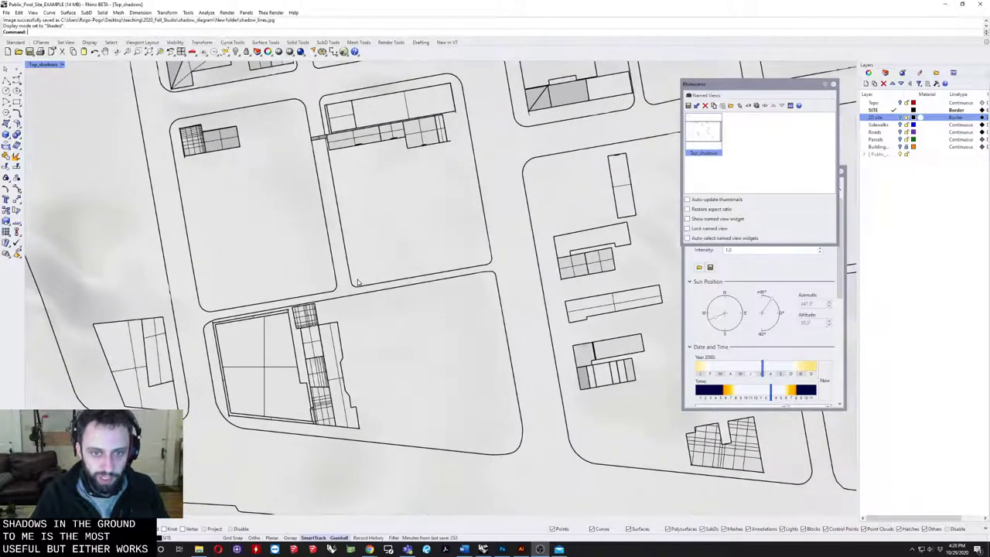
scroll(369, 288, up, 2)
scroll(369, 289, down, 2)
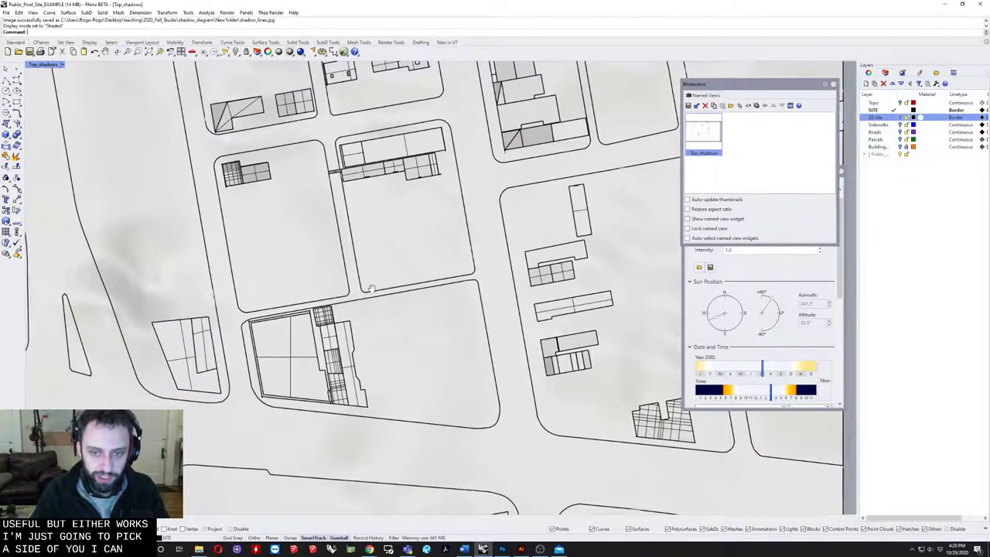
scroll(399, 294, up, 2)
scroll(400, 371, down, 2)
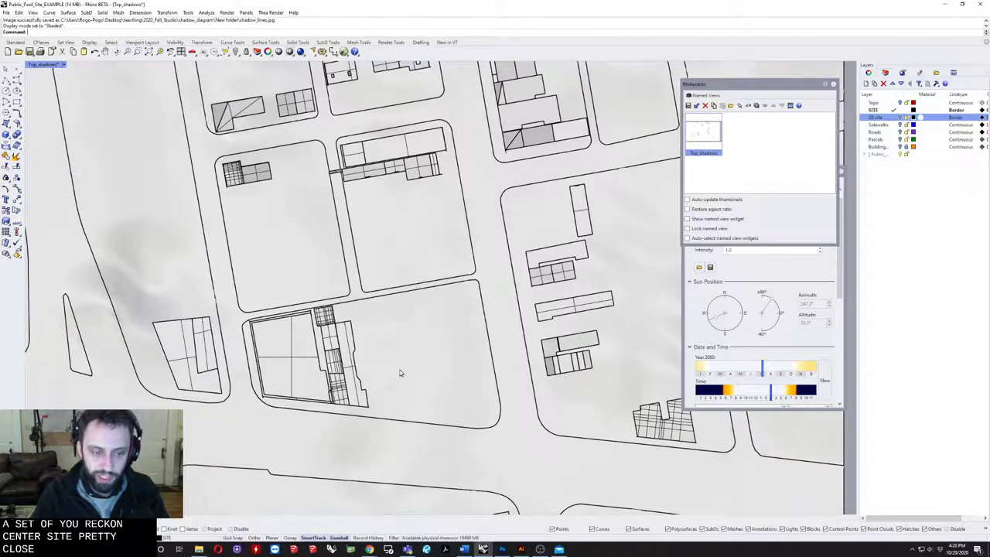
scroll(408, 350, up, 2)
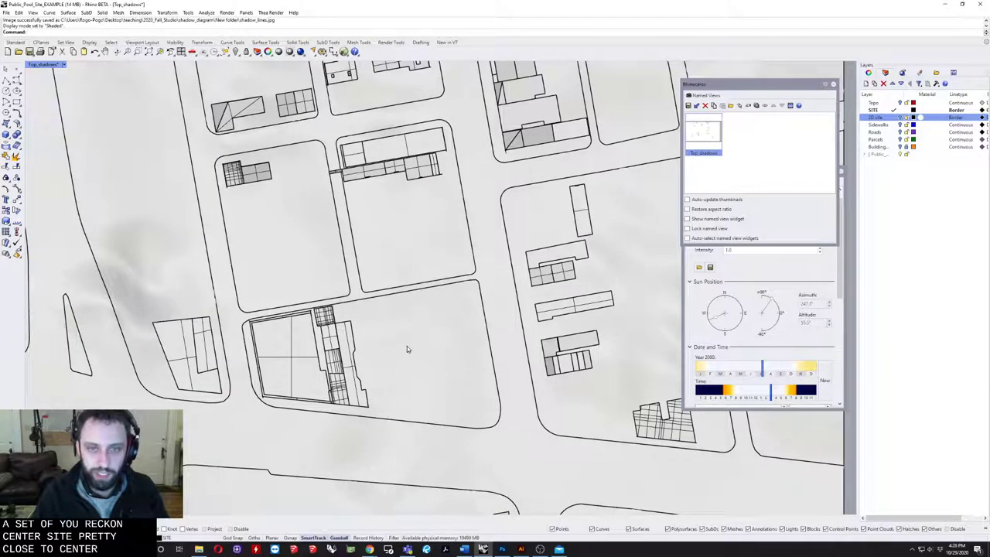
Save the framed viewport as named view Top_shadows, replacing the existing one, and restore that view
click(689, 106)
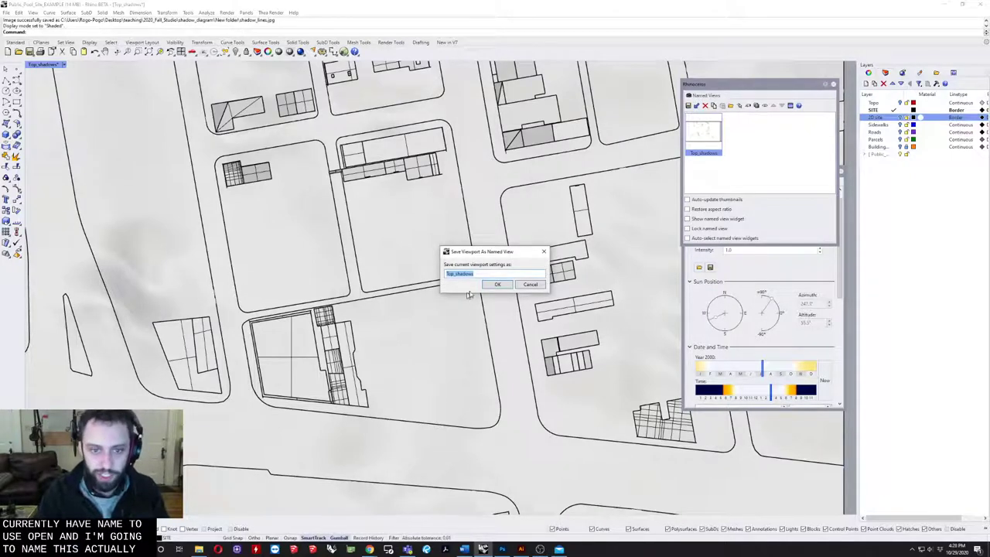
click(499, 285)
click(515, 290)
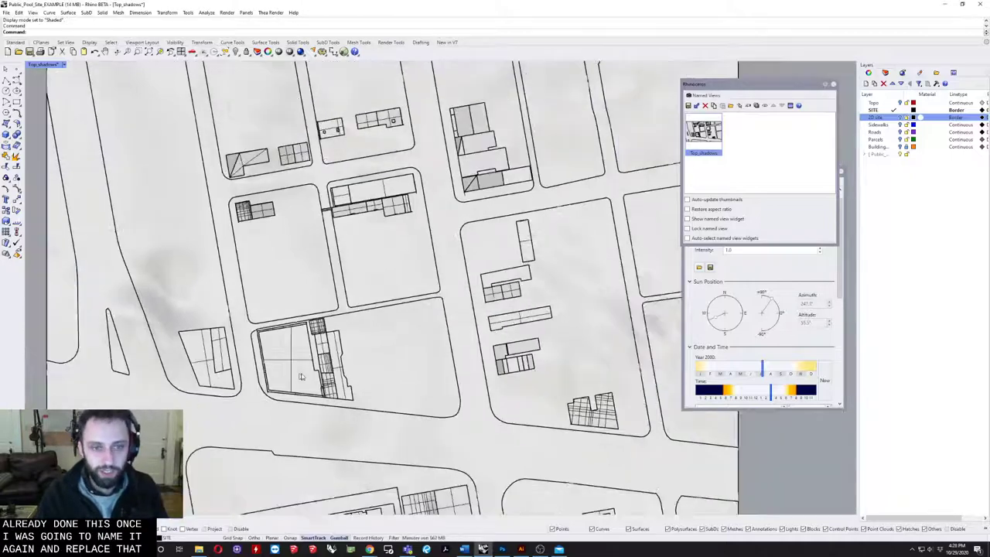
scroll(302, 377, down, 2)
double_click(716, 138)
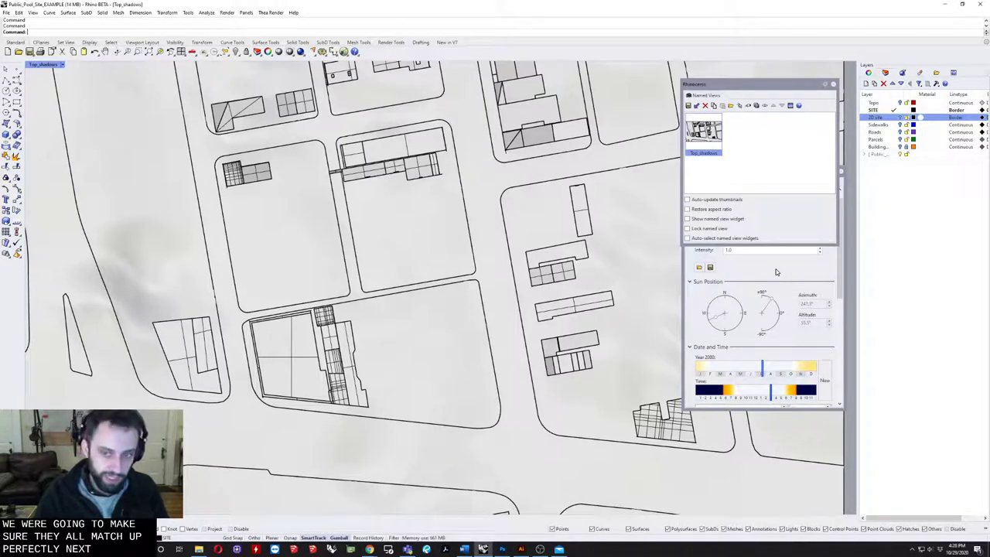
Open the Sun settings and review the sun's on state and its city location
text(sun)
key(Return)
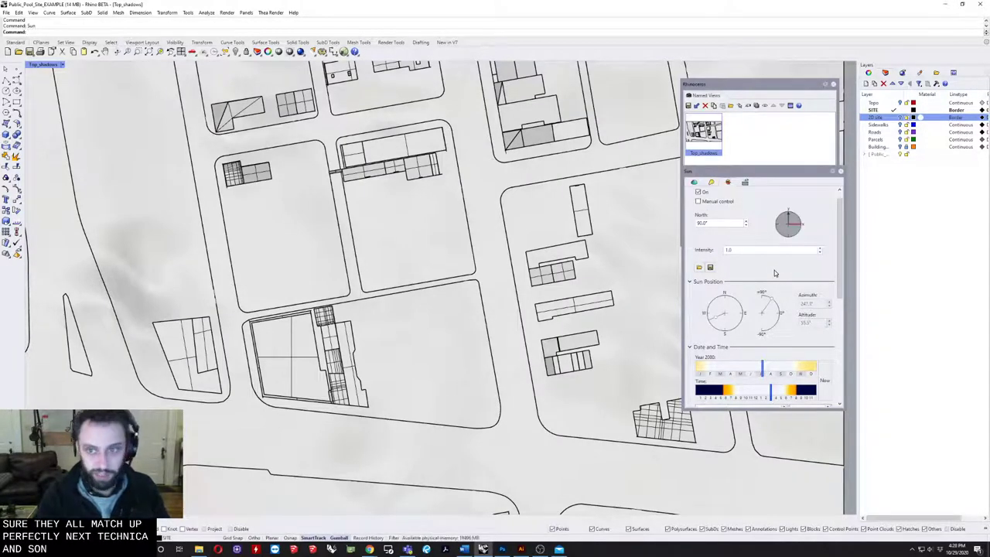
drag(745, 176, 718, 189)
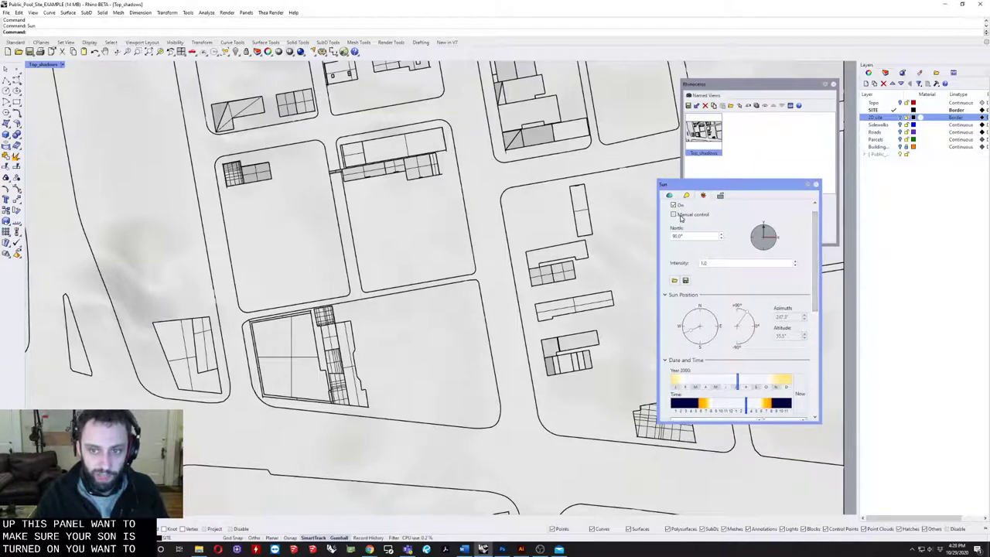
drag(814, 236, 809, 345)
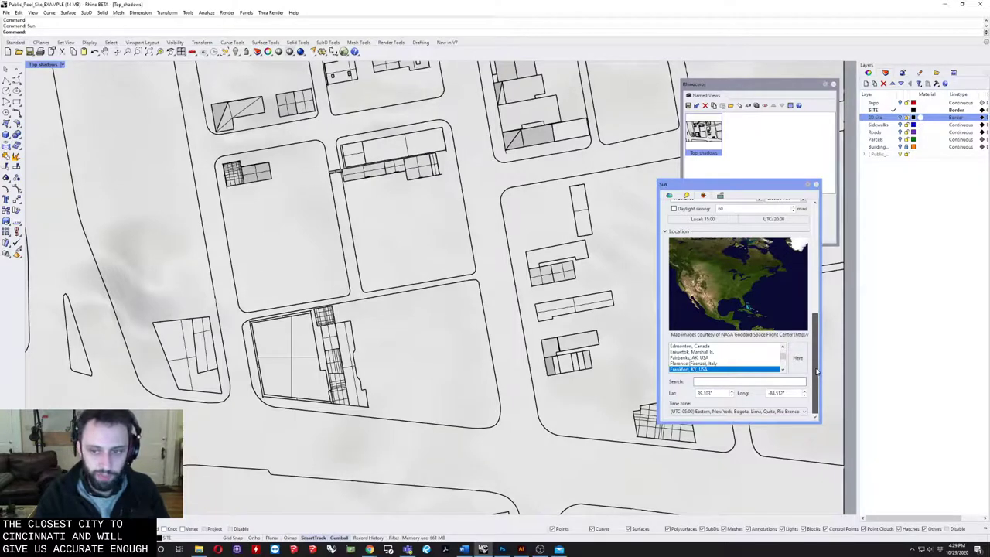
scroll(816, 371, up, 1)
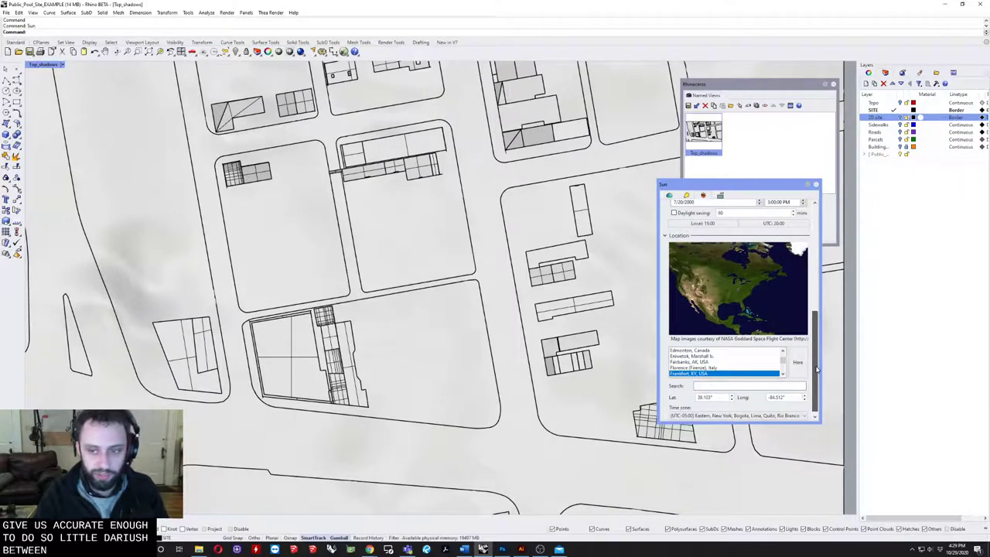
Set the sun's date to 6/20/2020 for the summer solstice and its time to 9:00:00 AM
drag(816, 372, 822, 316)
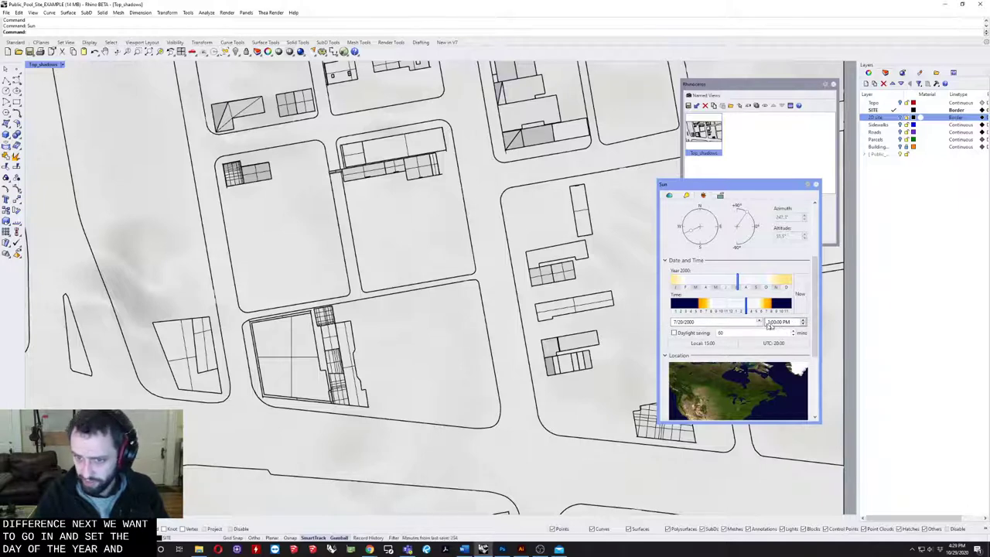
click(705, 321)
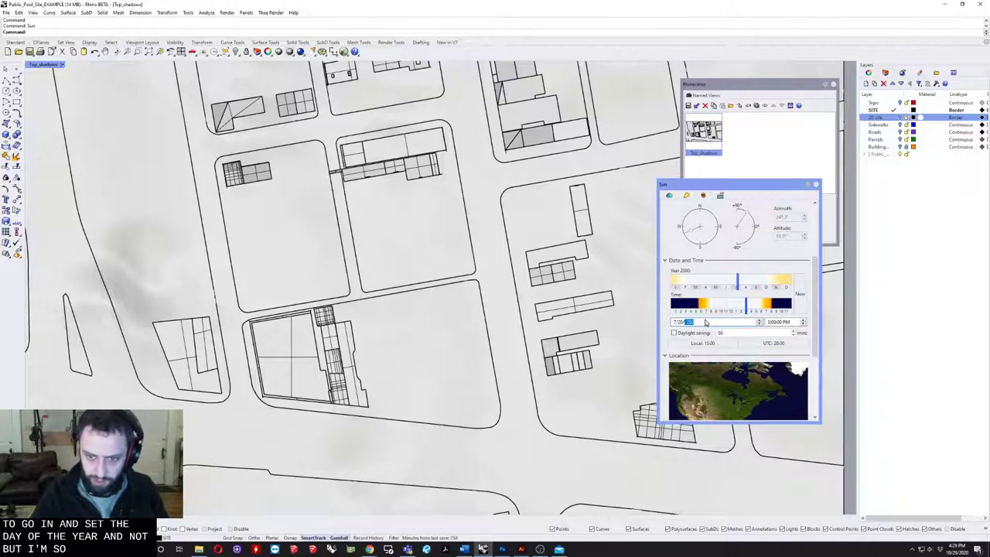
click(674, 323)
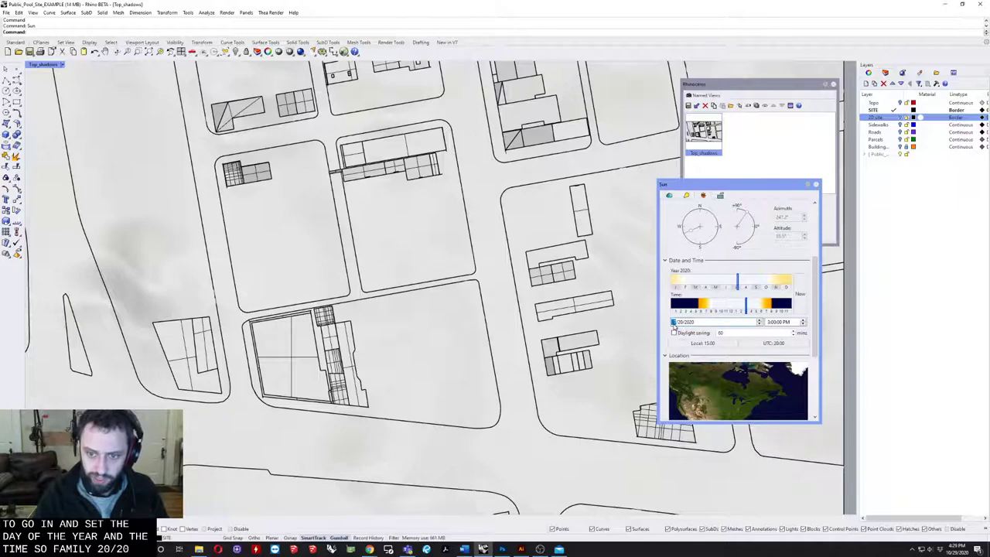
text(6)
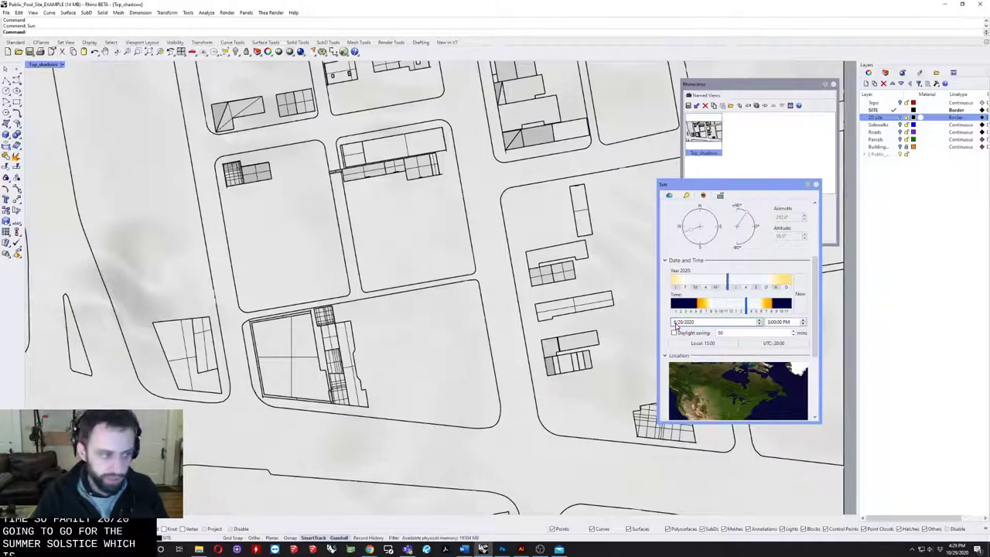
key(alt+Tab)
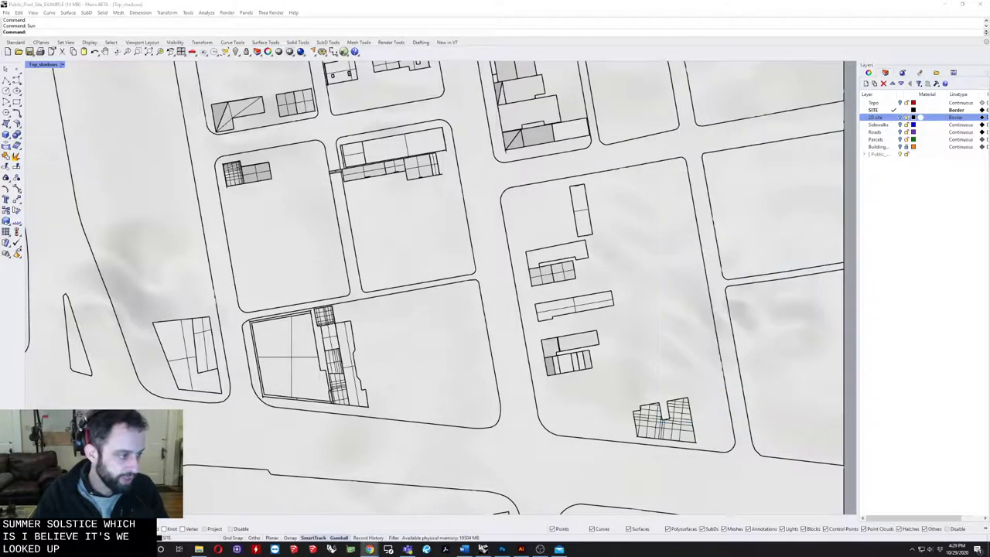
click(549, 29)
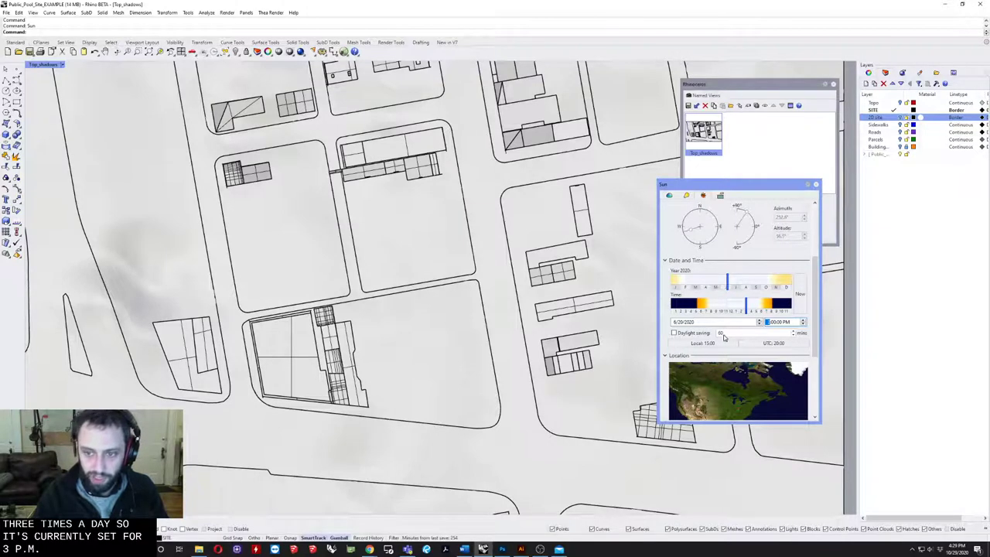
text(9)
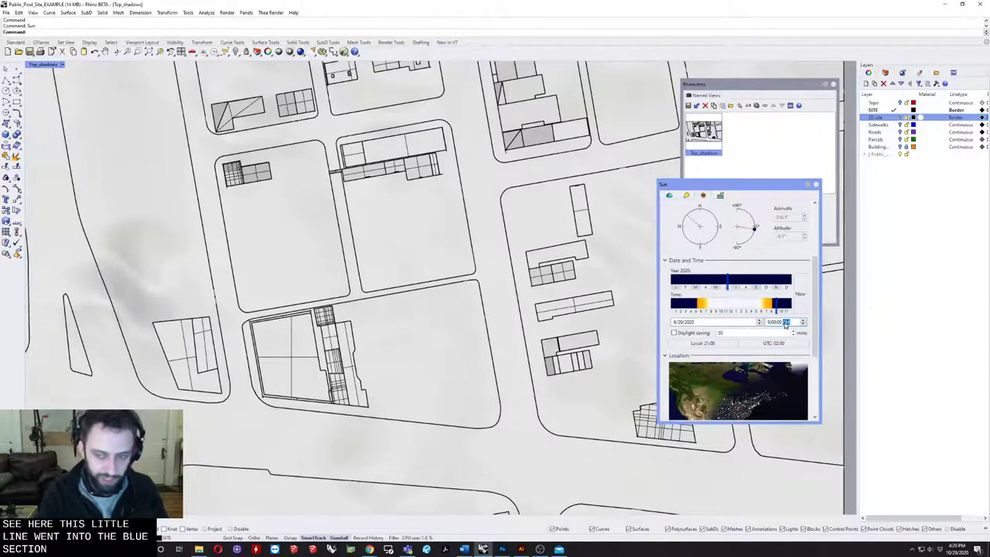
text(a)
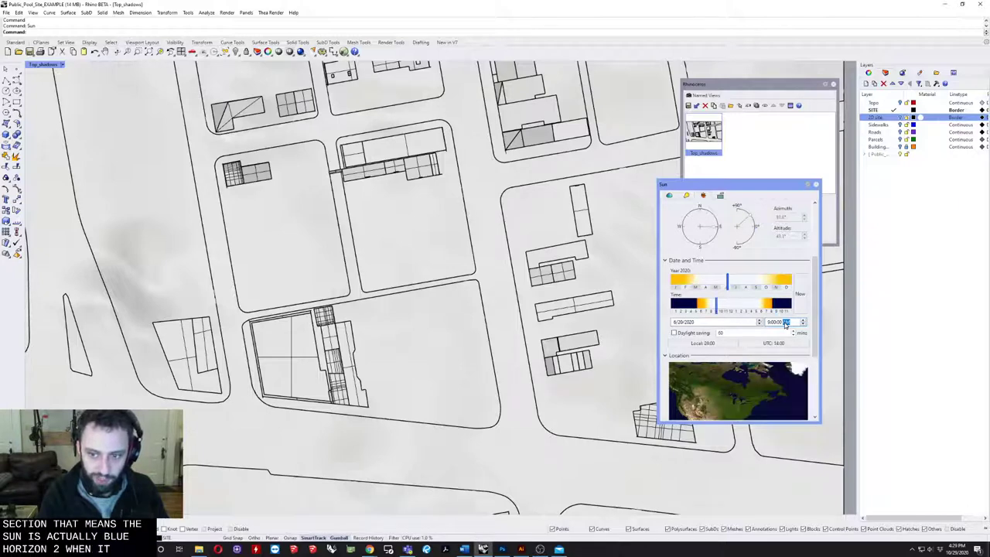
Switch the Top_shadows viewport to Rendered display and restore that display mode's default settings
click(48, 65)
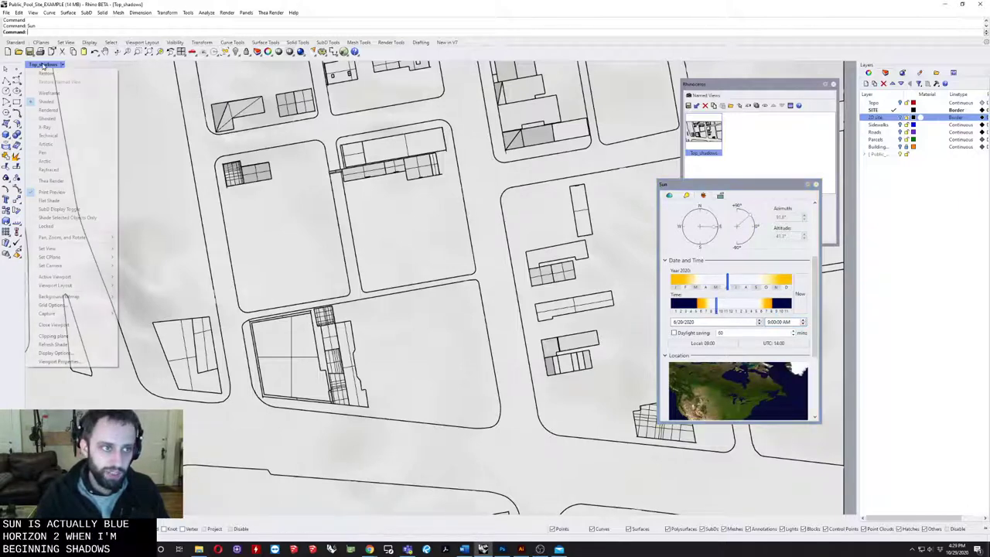
click(48, 112)
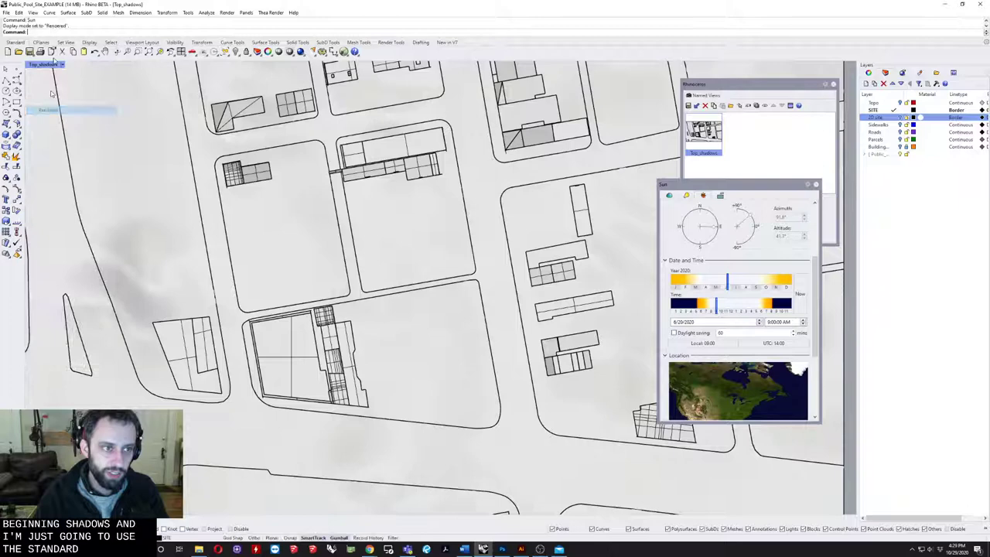
click(49, 65)
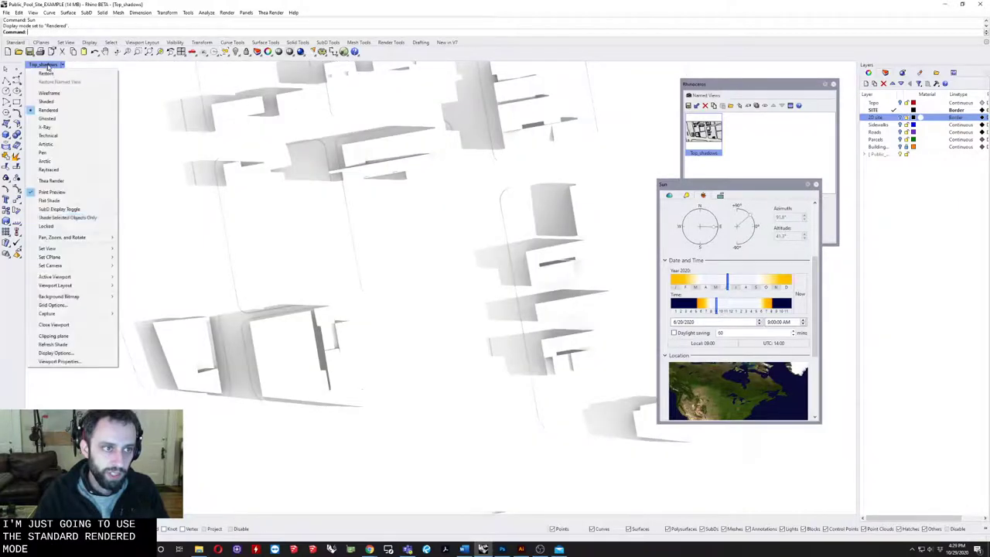
click(56, 353)
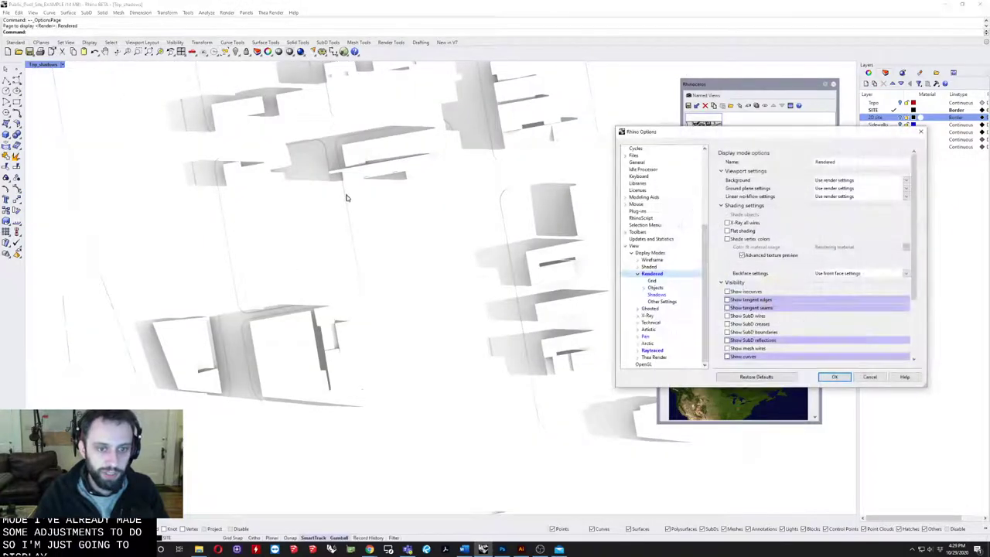
click(762, 377)
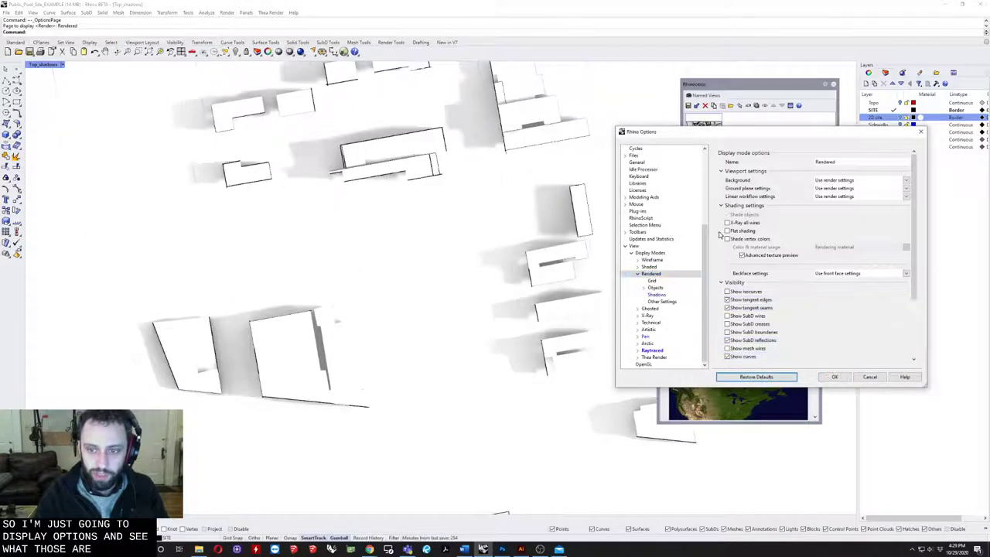
drag(731, 138, 466, 128)
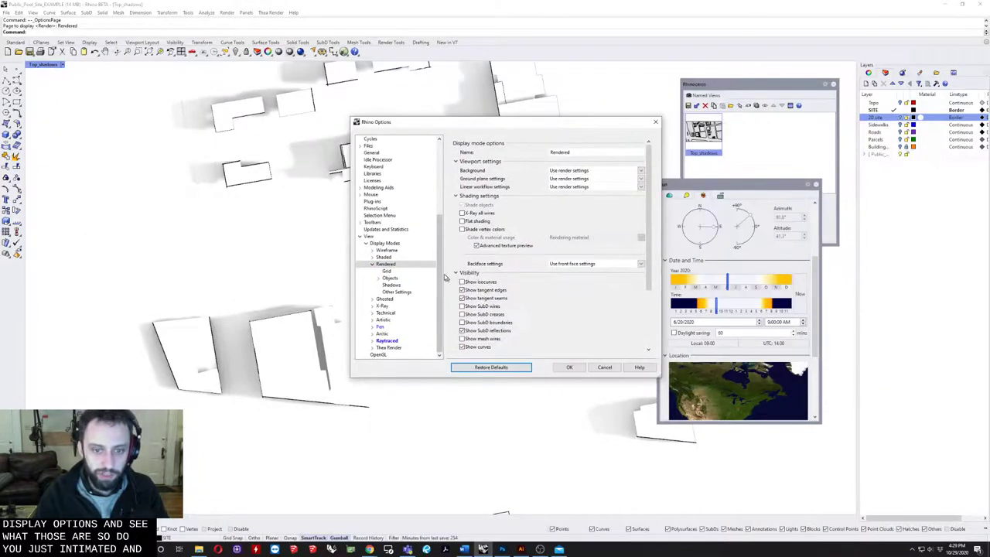
Turn off the Rendered mode's visibility of tangent edges, tangent seams, SubD reflections, curves, clipping planes, text, annotations, points and pointclouds
click(489, 273)
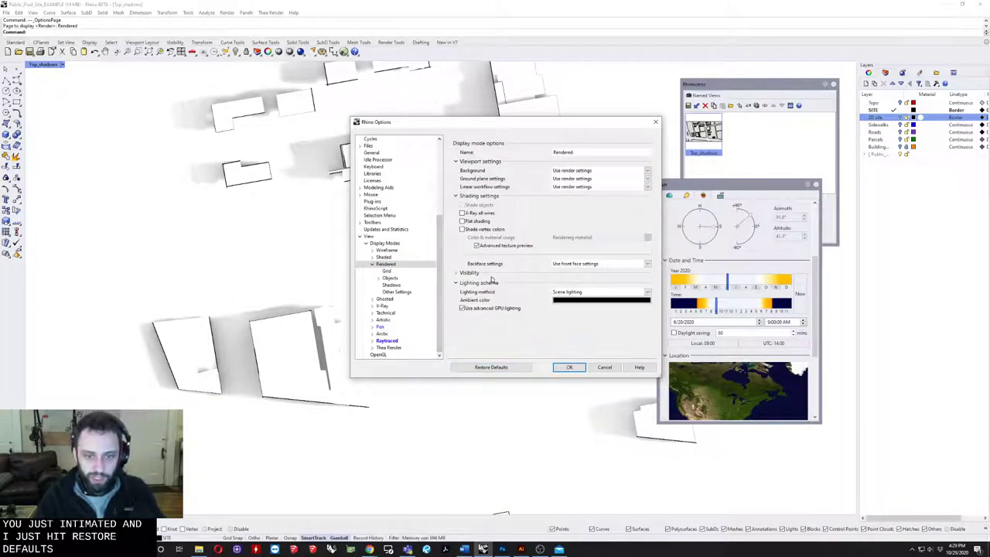
click(487, 279)
scroll(464, 284, down, 1)
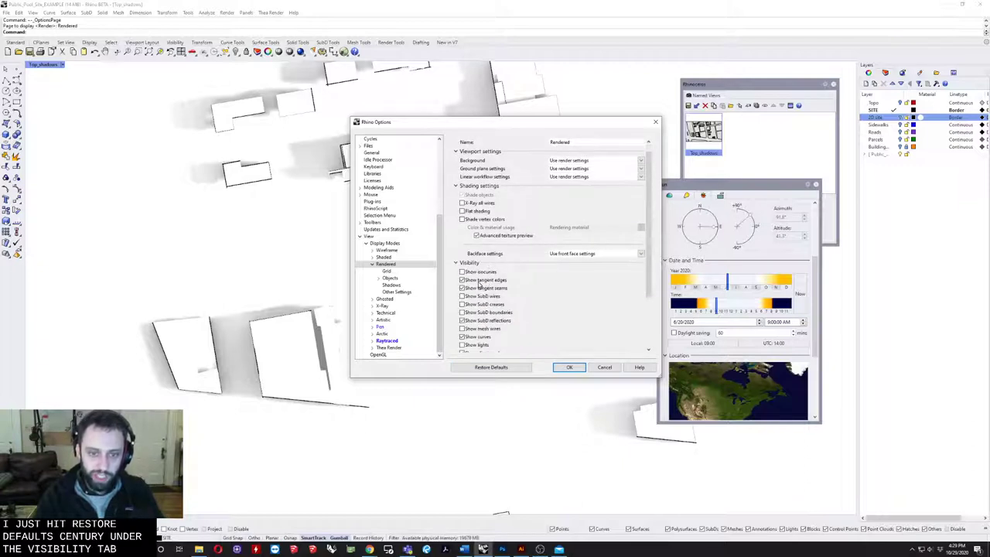
click(461, 288)
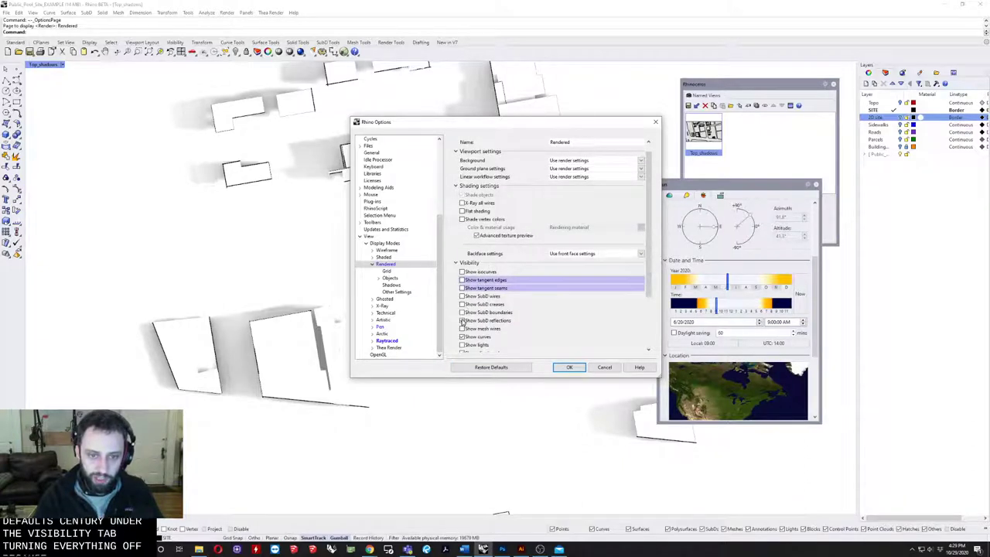
click(463, 320)
scroll(463, 323, down, 1)
scroll(463, 323, down, 2)
click(461, 310)
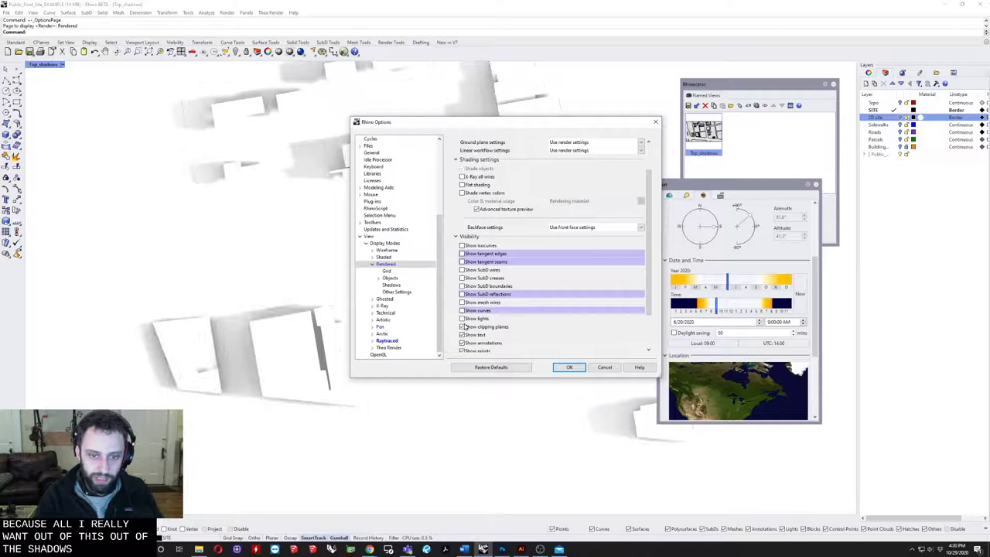
click(462, 326)
click(462, 334)
scroll(462, 335, down, 2)
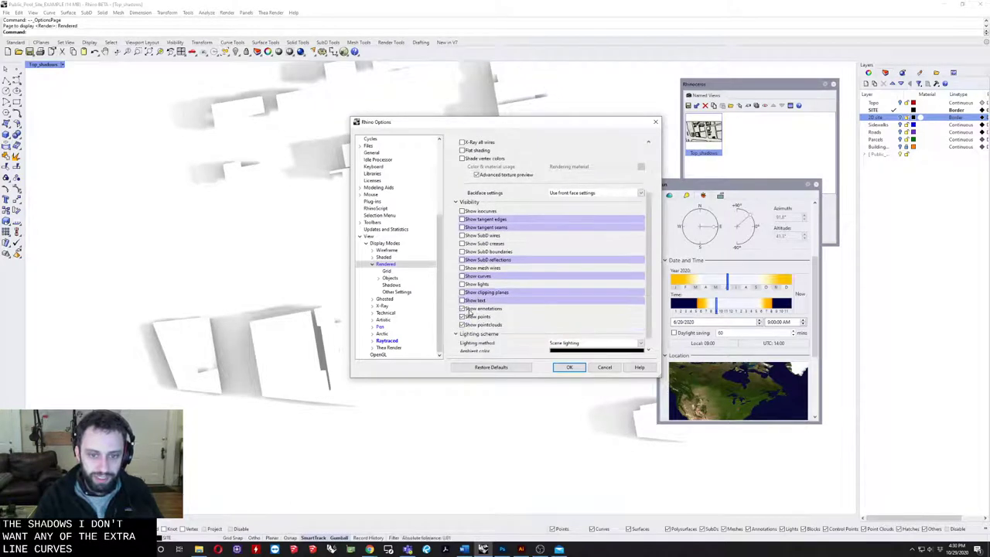
click(462, 309)
click(462, 317)
click(461, 325)
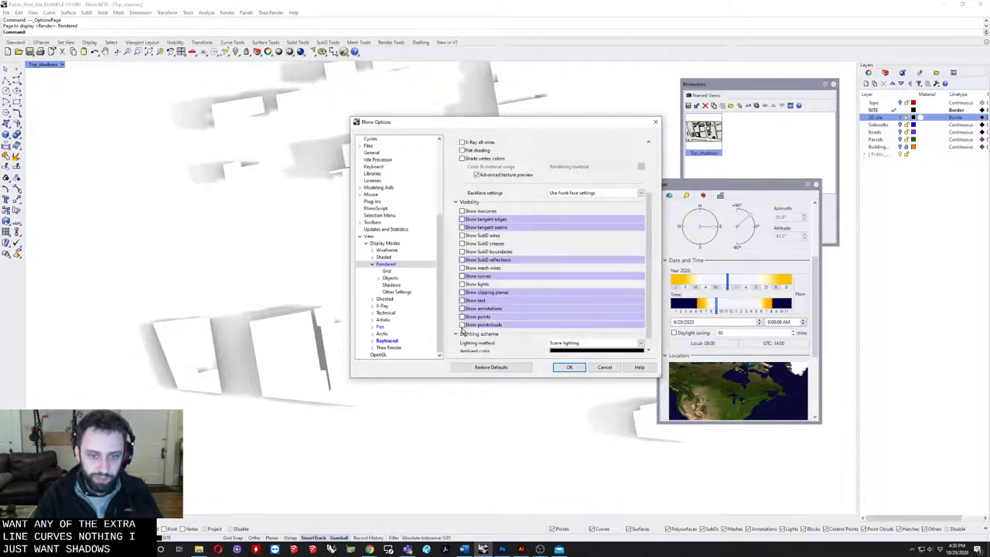
scroll(650, 247, down, 1)
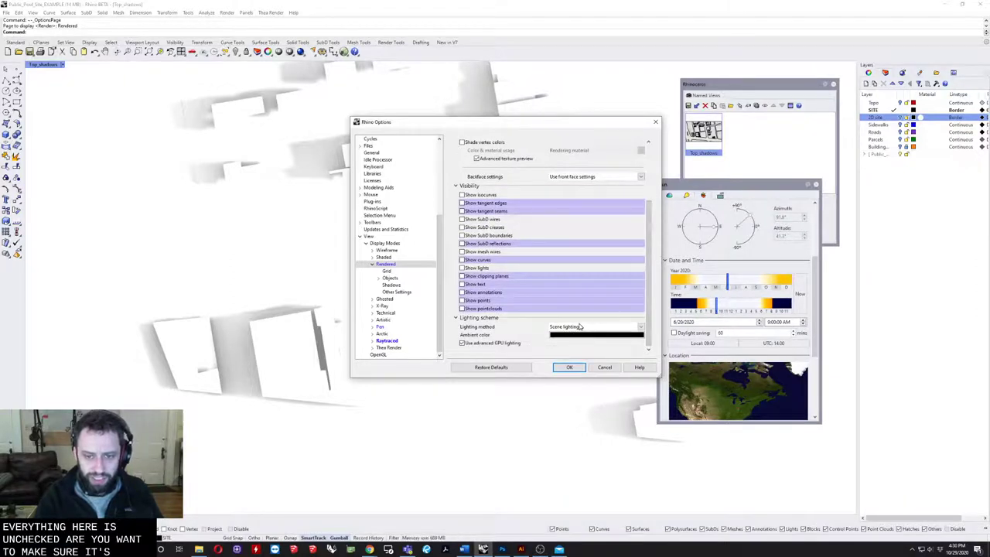
Set Rendered shadows to maximum shadow size, highest skylight quality, no soft edges and nearly dirty self-shadowing artifacts, and accept the options
click(390, 286)
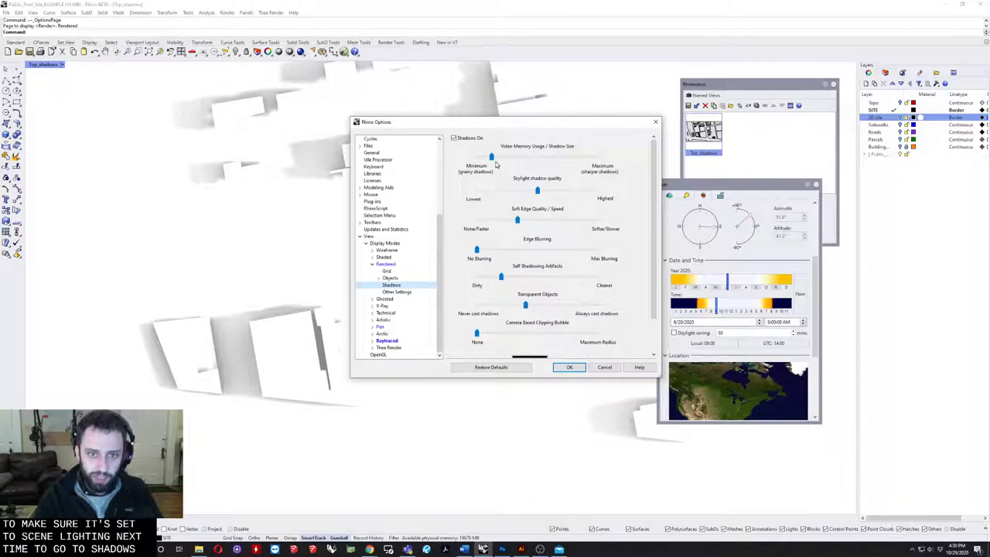
drag(493, 158, 625, 161)
drag(536, 189, 596, 194)
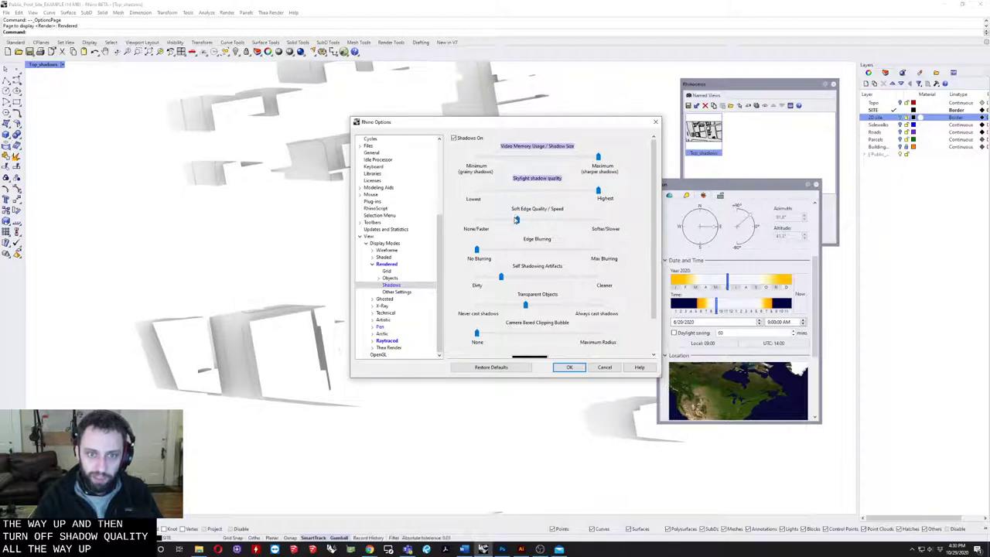
drag(514, 221, 476, 220)
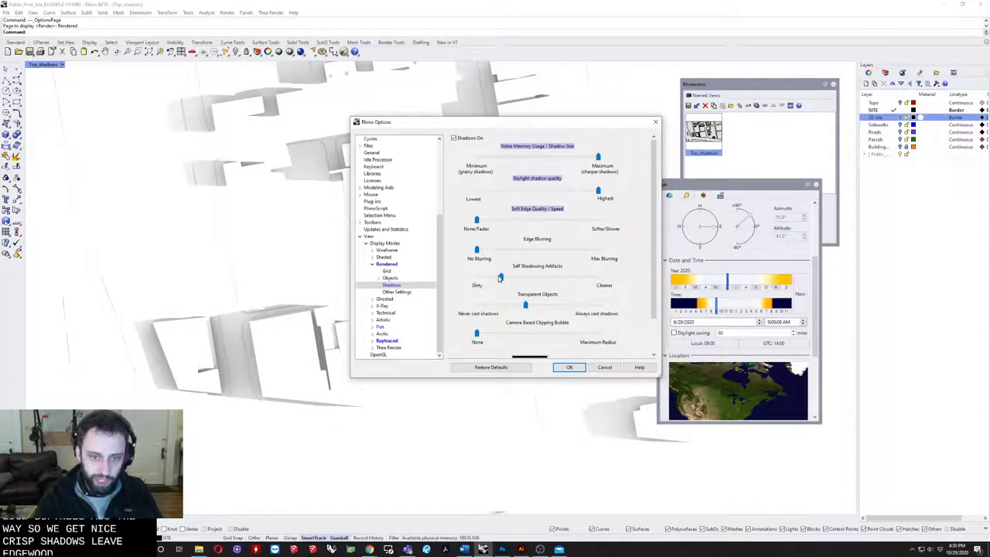
drag(491, 275, 467, 275)
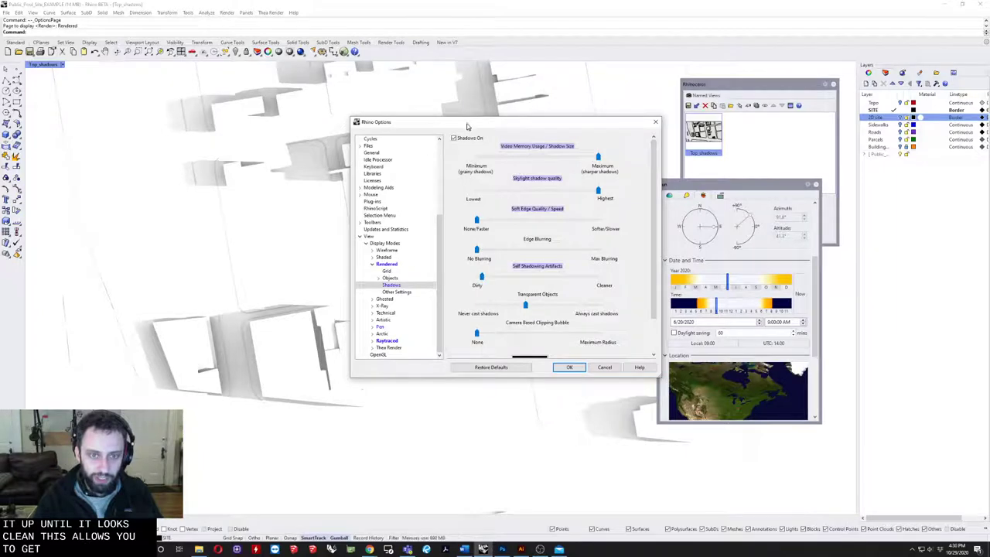
drag(467, 126, 553, 114)
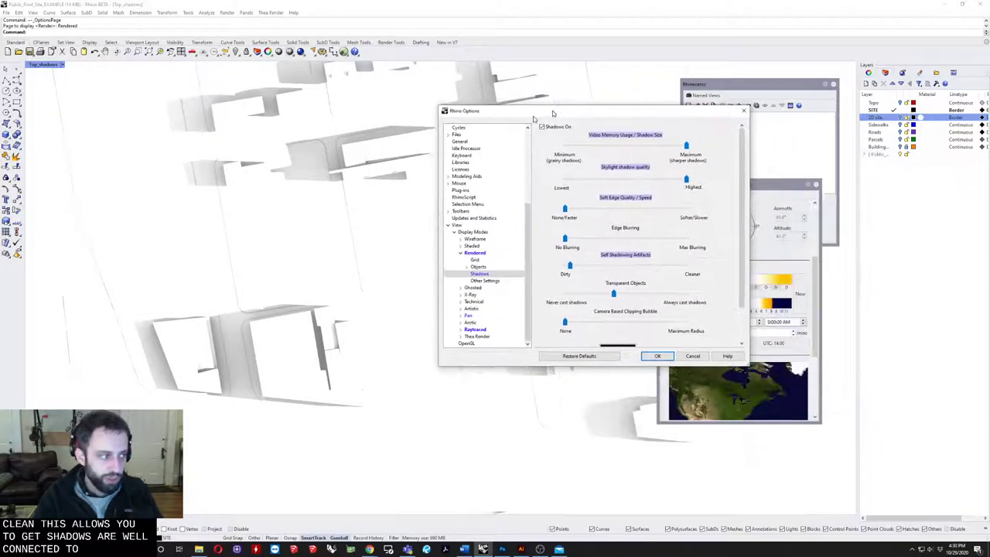
key(alt+Tab)
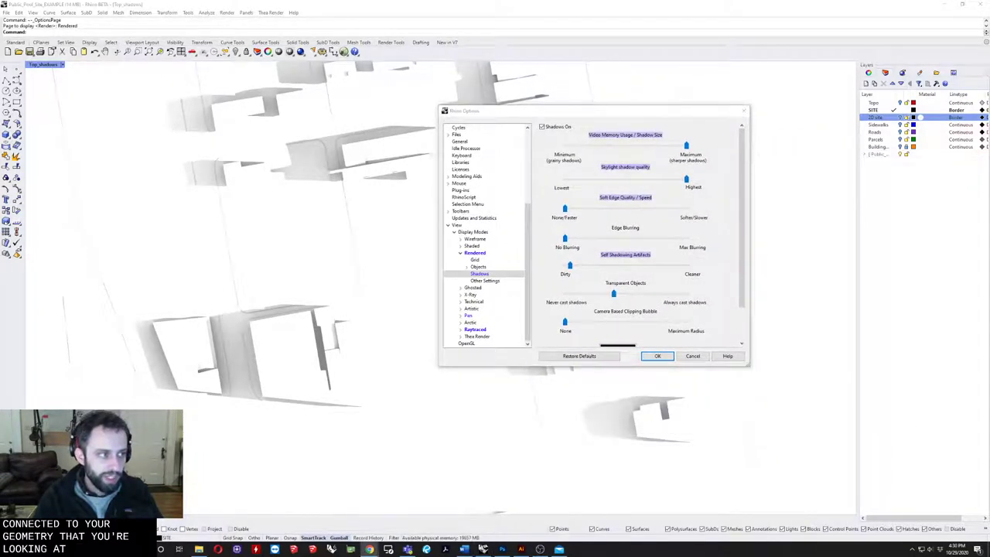
drag(539, 114, 451, 107)
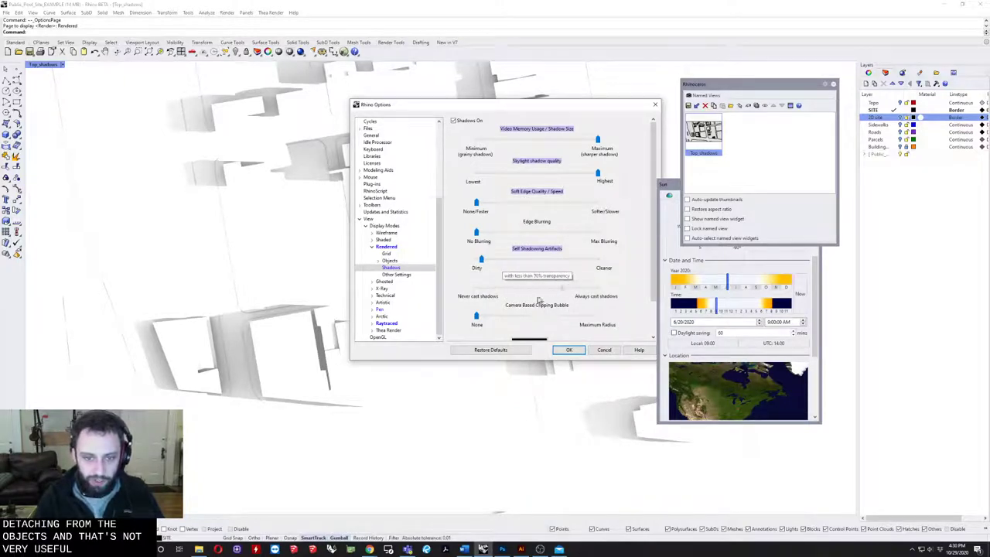
drag(555, 298, 525, 298)
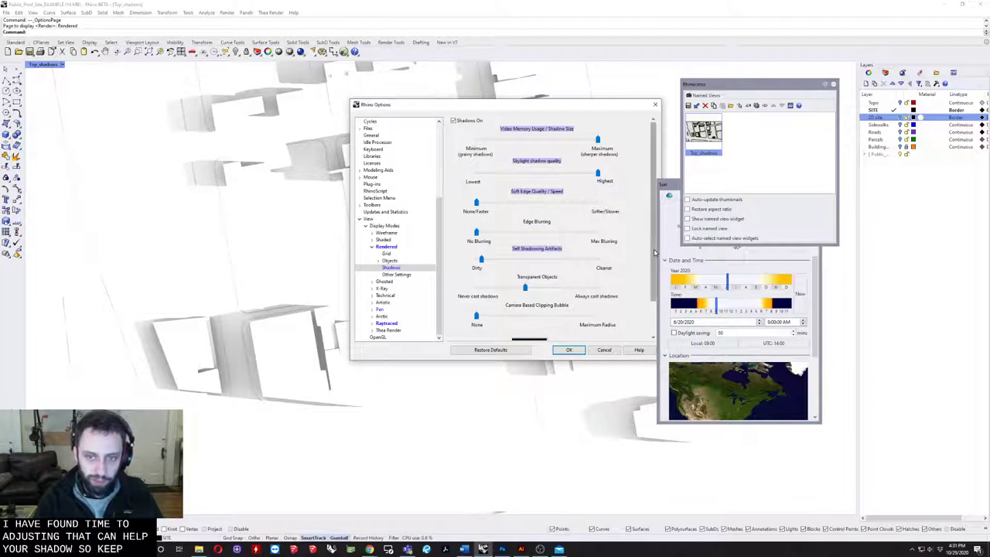
scroll(653, 251, down, 2)
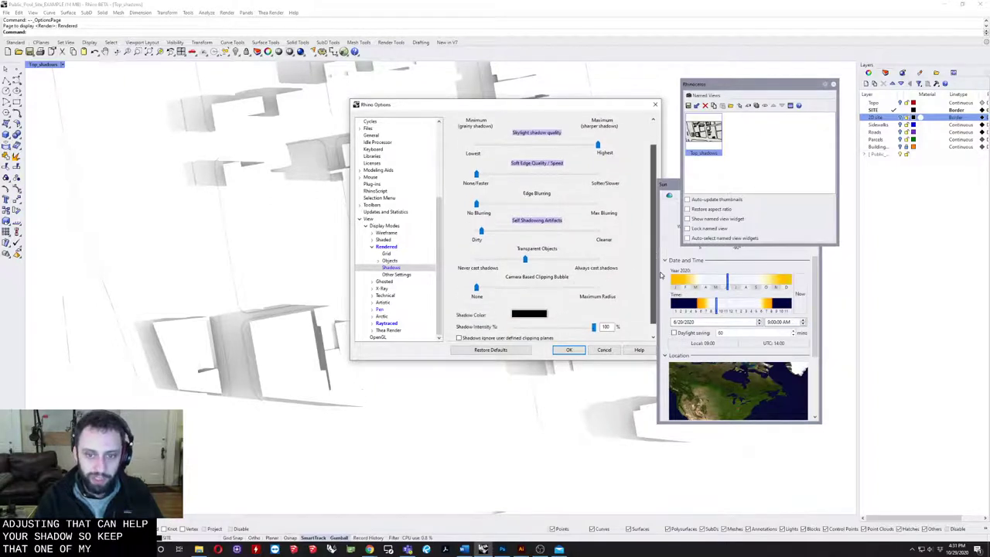
click(570, 350)
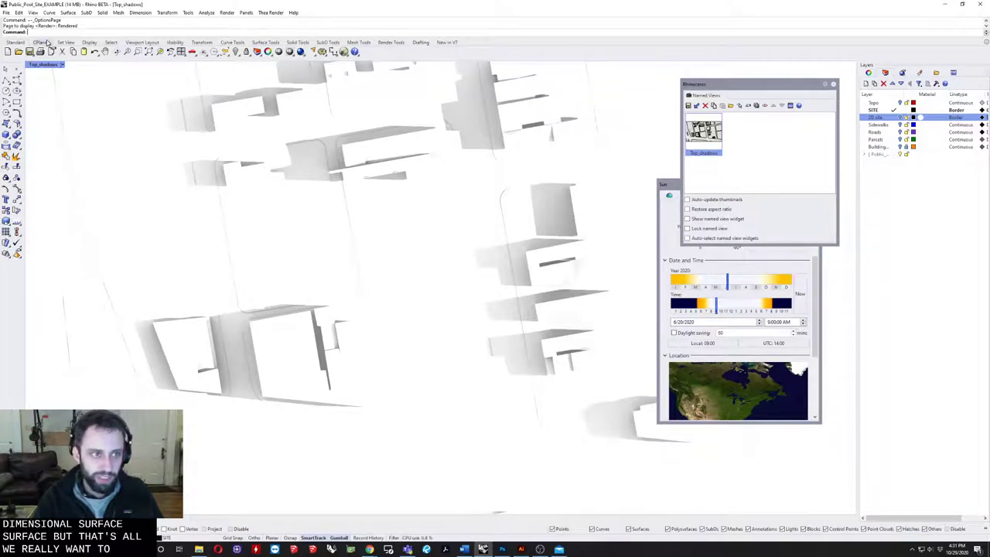
Capture the Top_shadows view to file at scale 2 and save it as the JPEG shadow_6-20_9
key(Return)
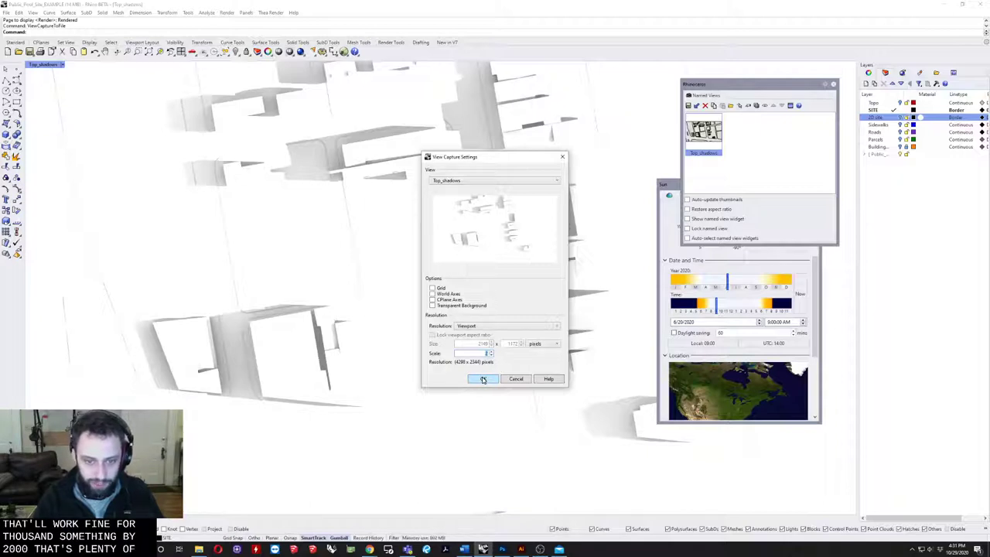
click(483, 378)
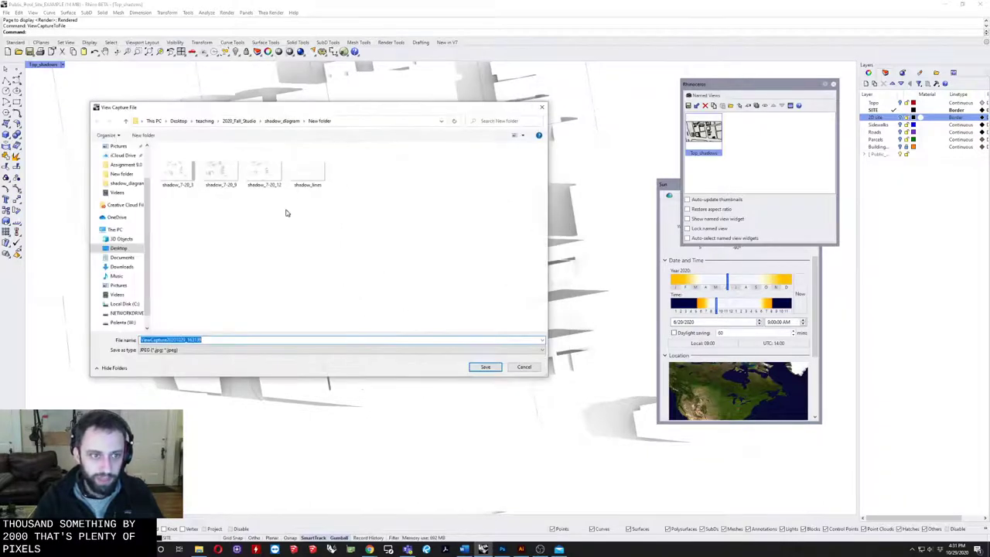
click(177, 171)
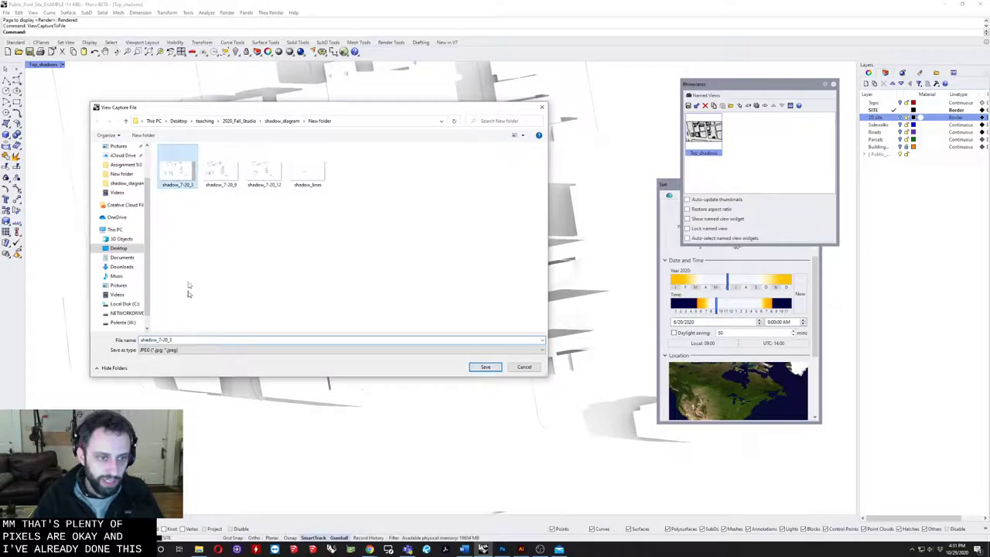
double_click(174, 340)
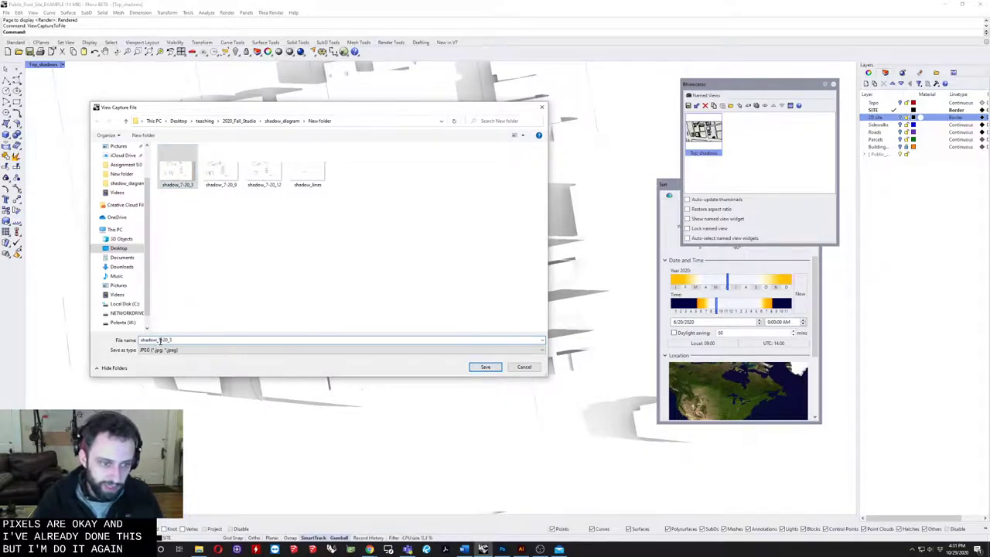
click(214, 294)
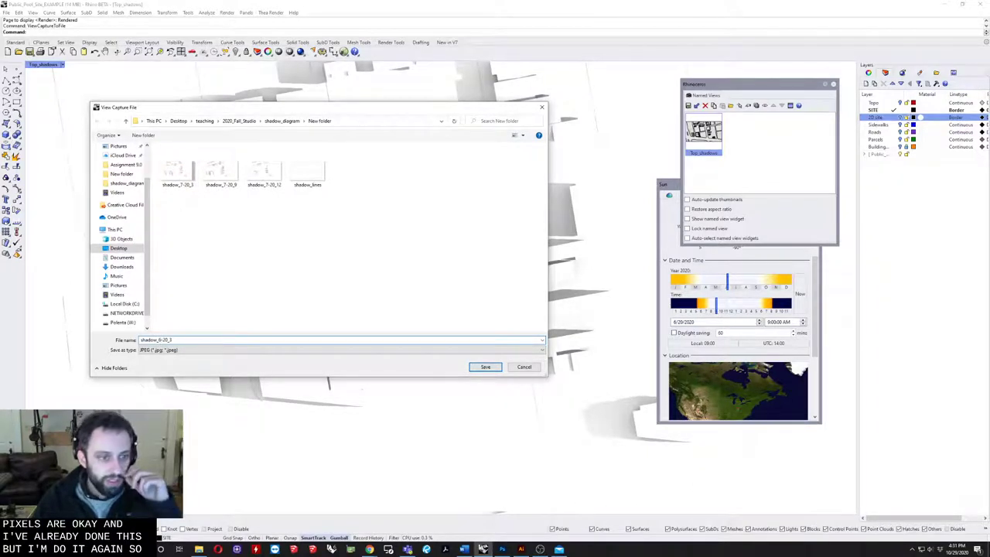
key(BackSpace)
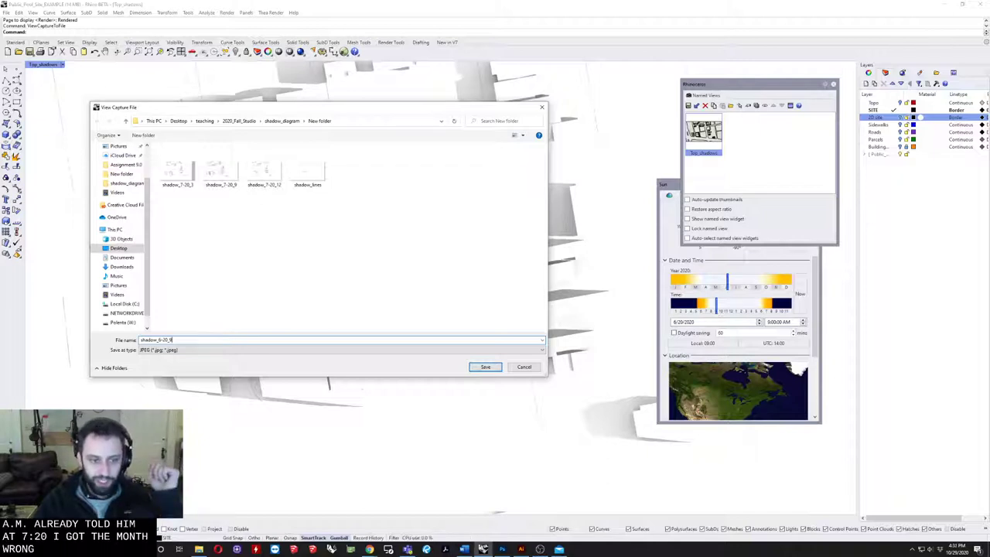
key(Return)
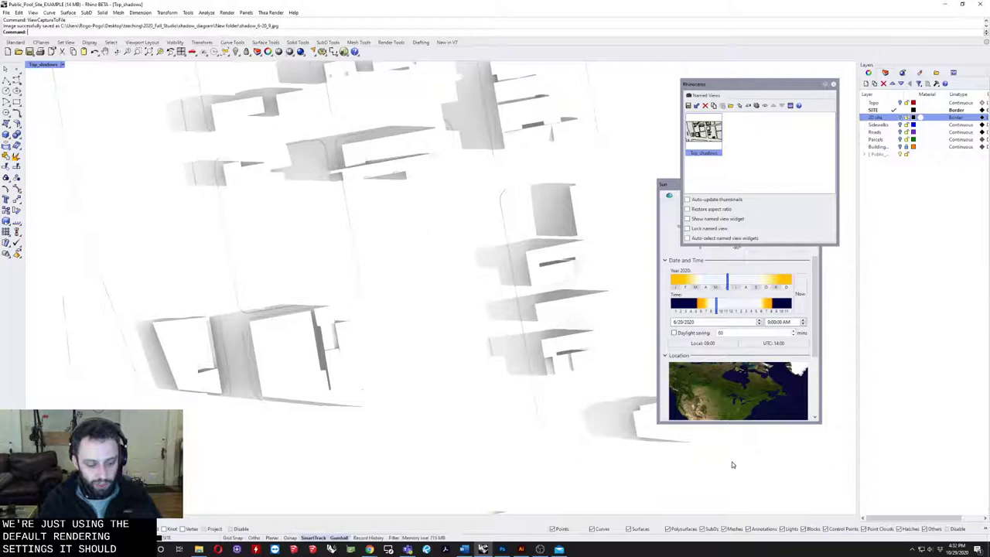
text(File)
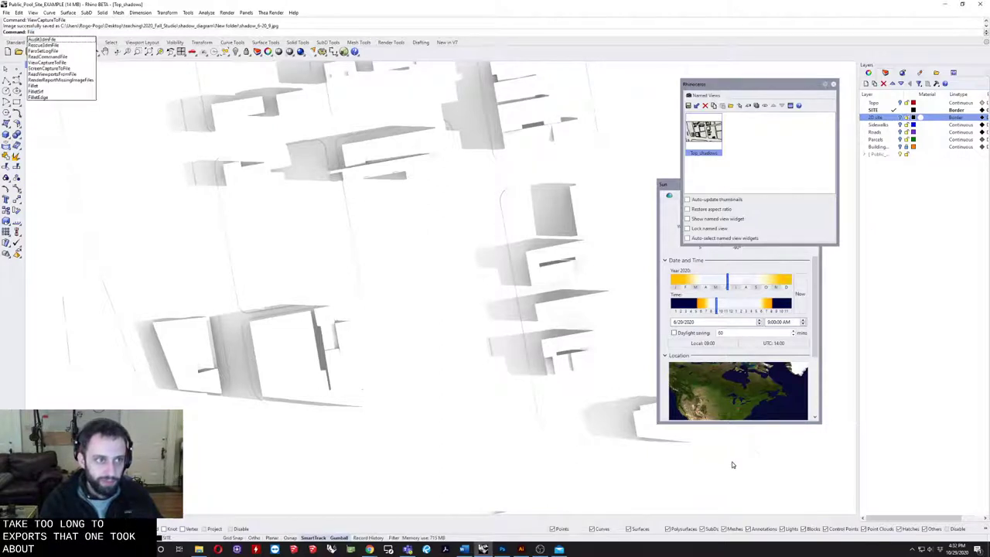
key(BackSpace)
key(BackSpace)
key(BackSpace)
key(BackSpace)
text(ViewCaptureToFile)
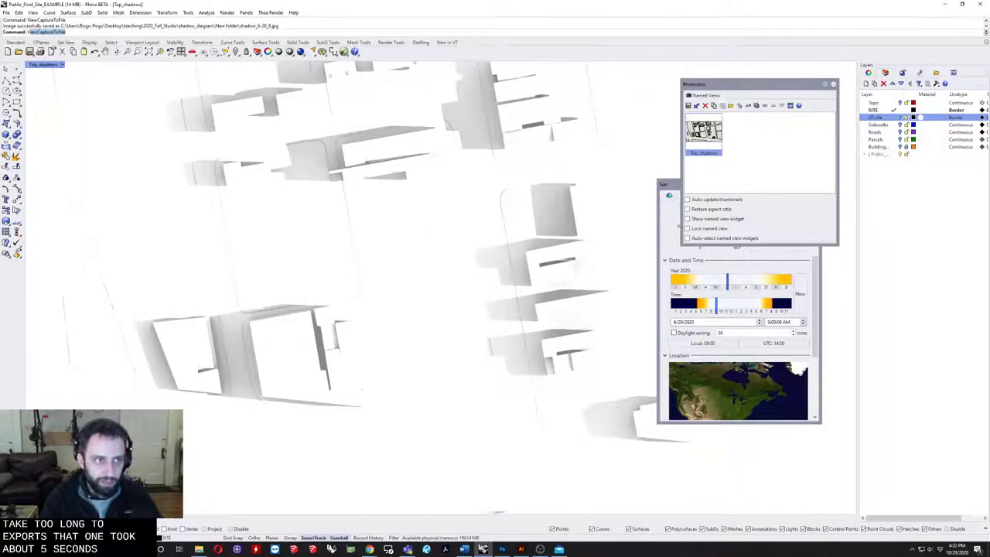
key(Return)
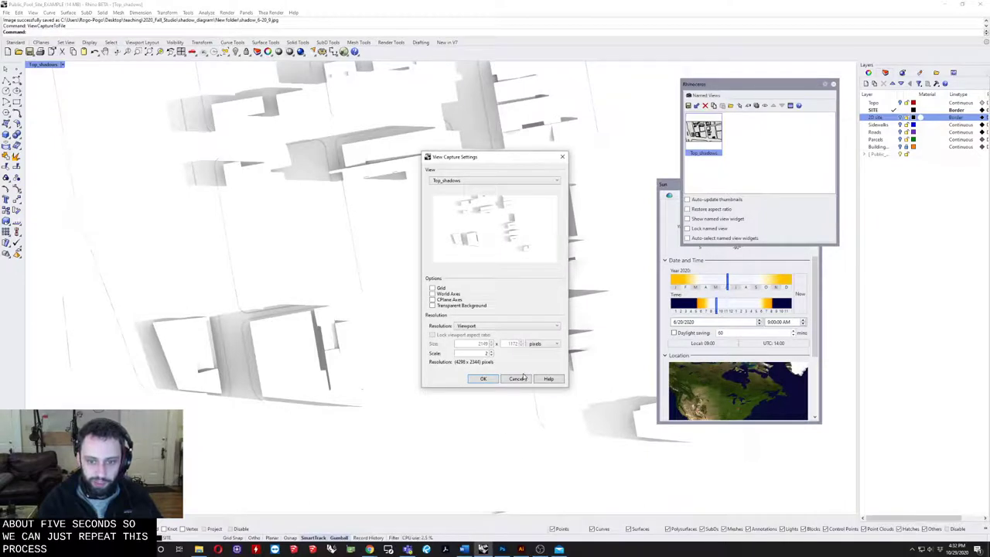
click(517, 379)
Set the sun's time to 12:00:00 PM and accept a file capture of the Top_shadows view at scale 2
click(764, 322)
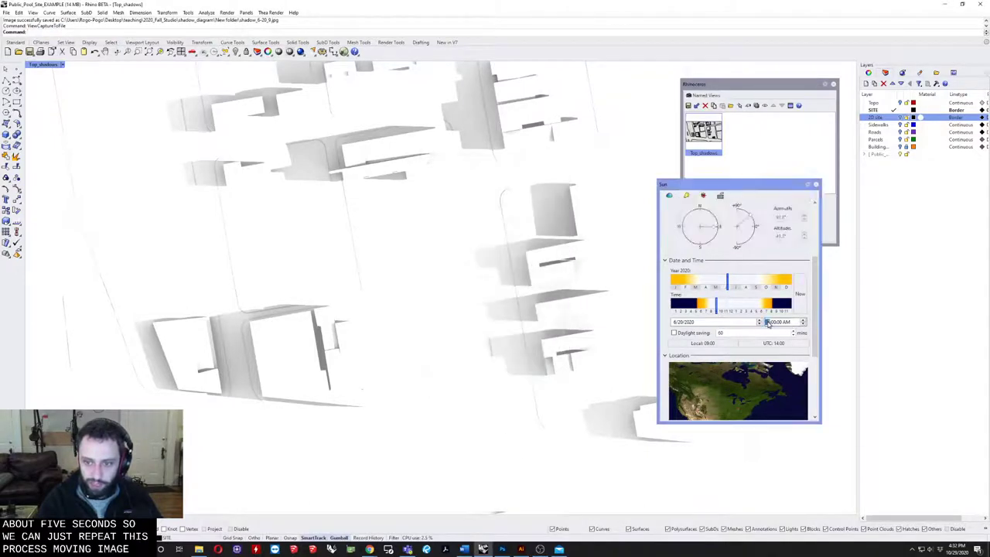
text(12)
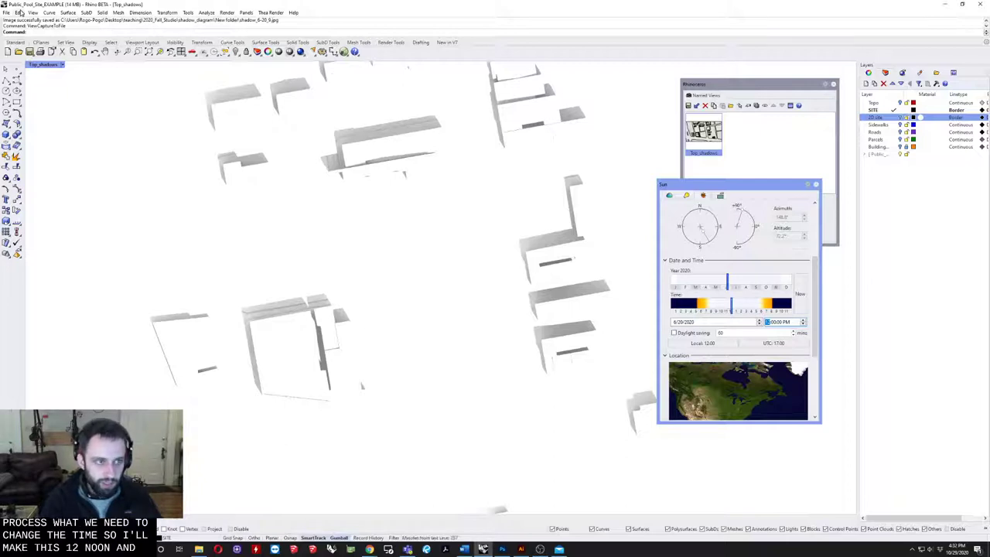
click(93, 4)
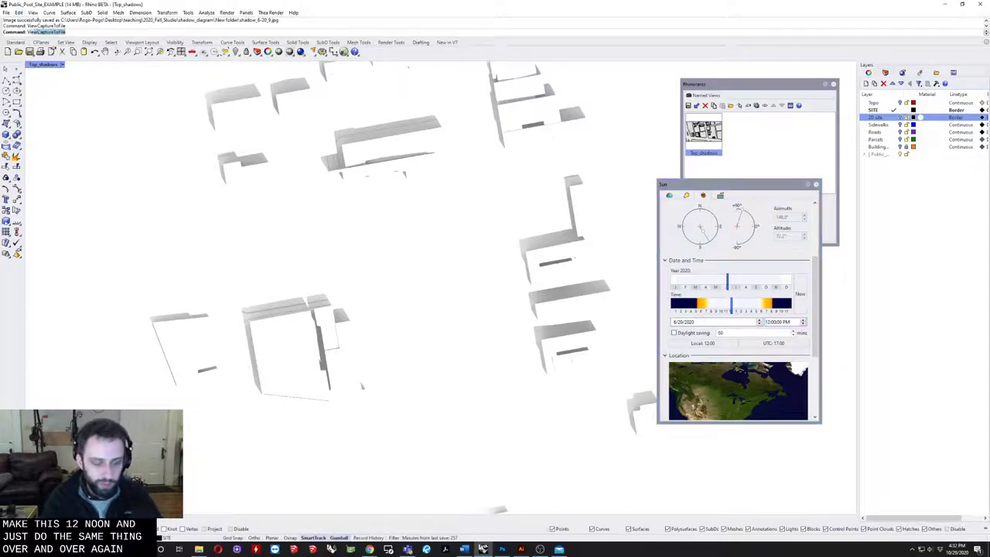
key(Return)
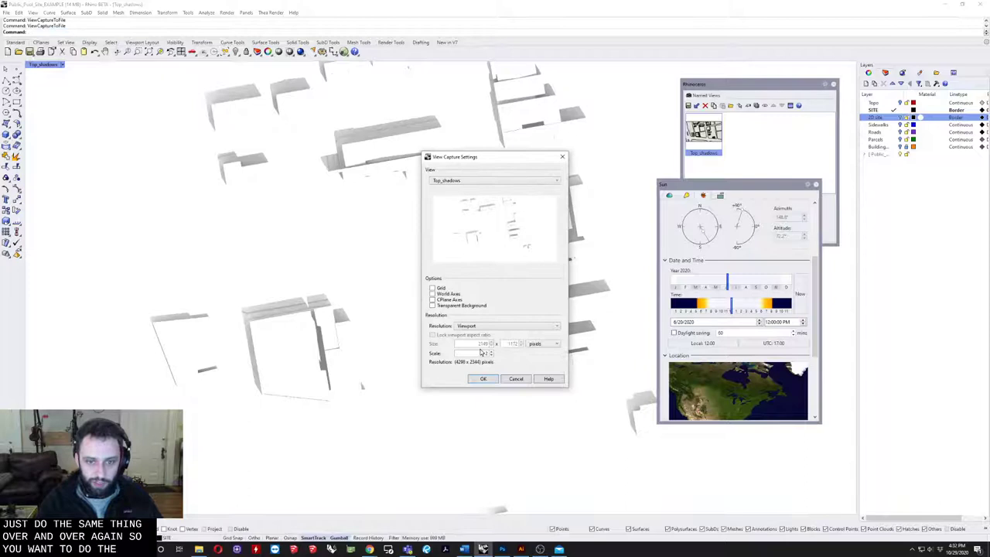
click(482, 379)
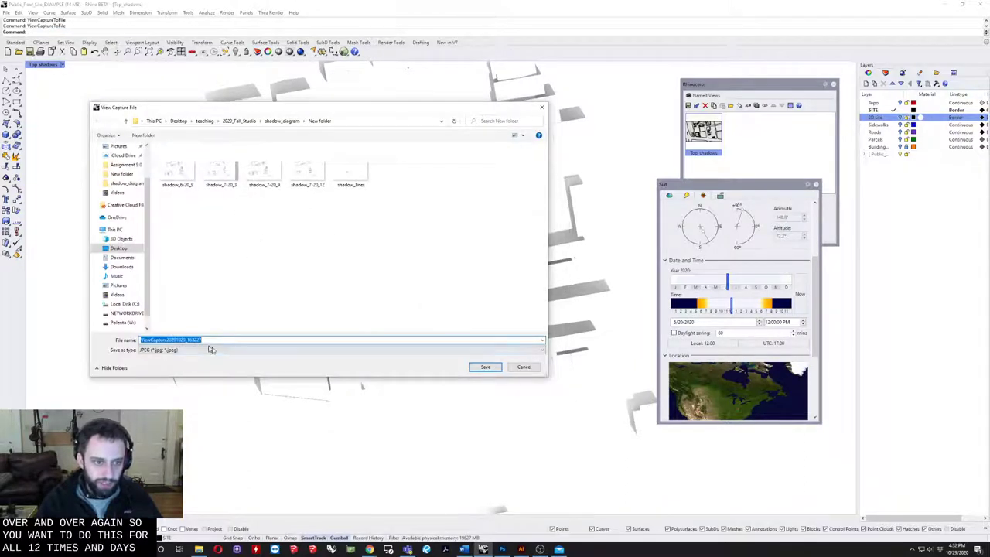
Save the noon view capture as the JPEG shadow_6-20_12, basing the name on the existing shadow_7-20_12 file
click(303, 170)
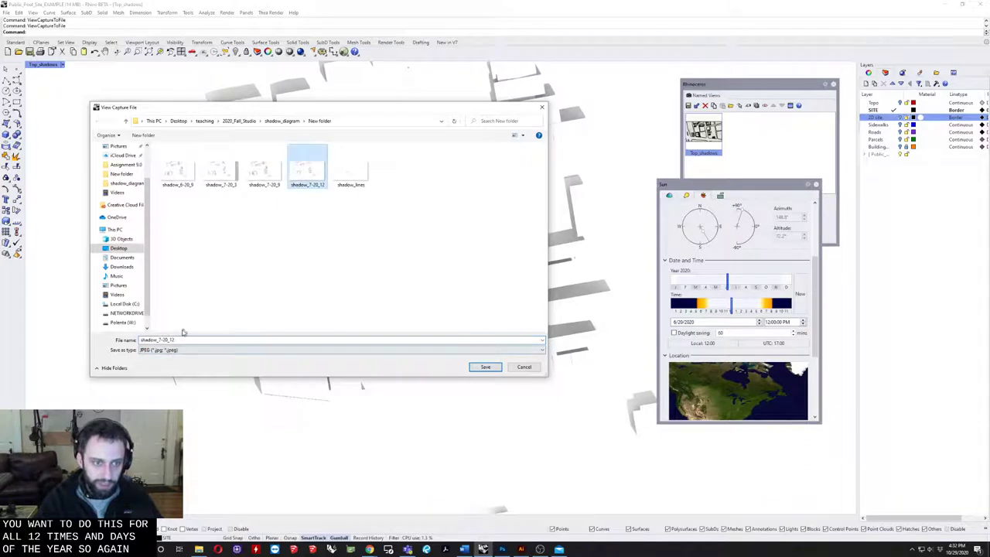
click(165, 341)
click(166, 340)
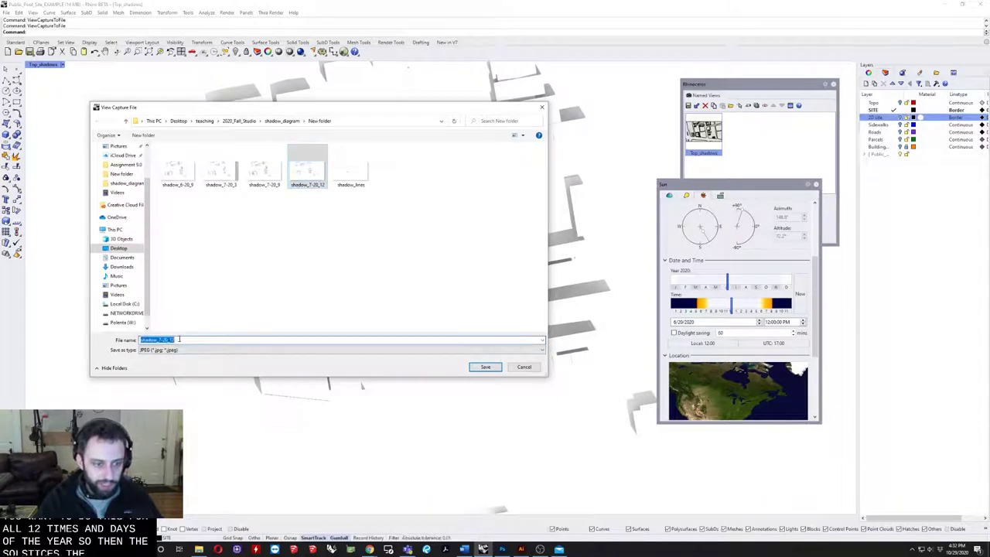
click(177, 340)
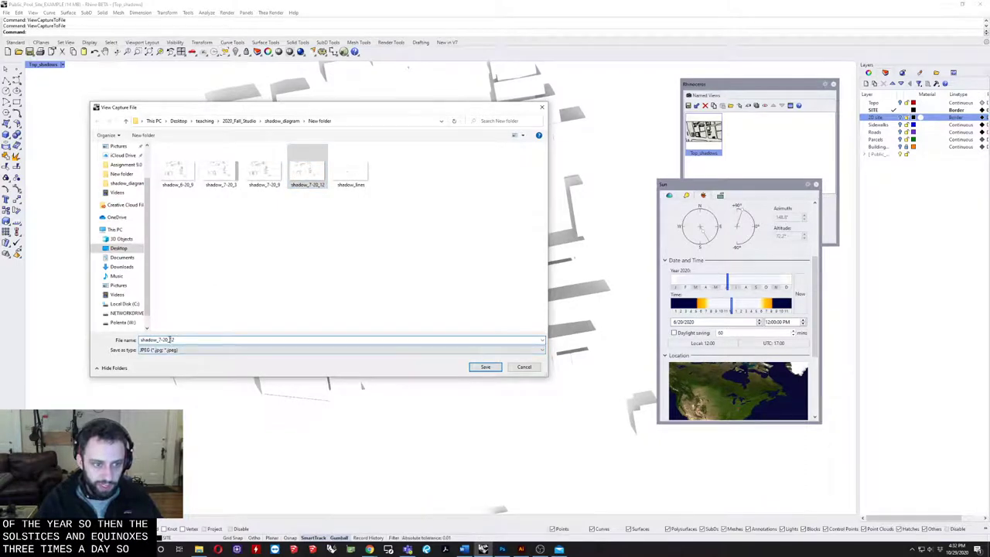
click(158, 339)
key(BackSpace)
key(BackSpace)
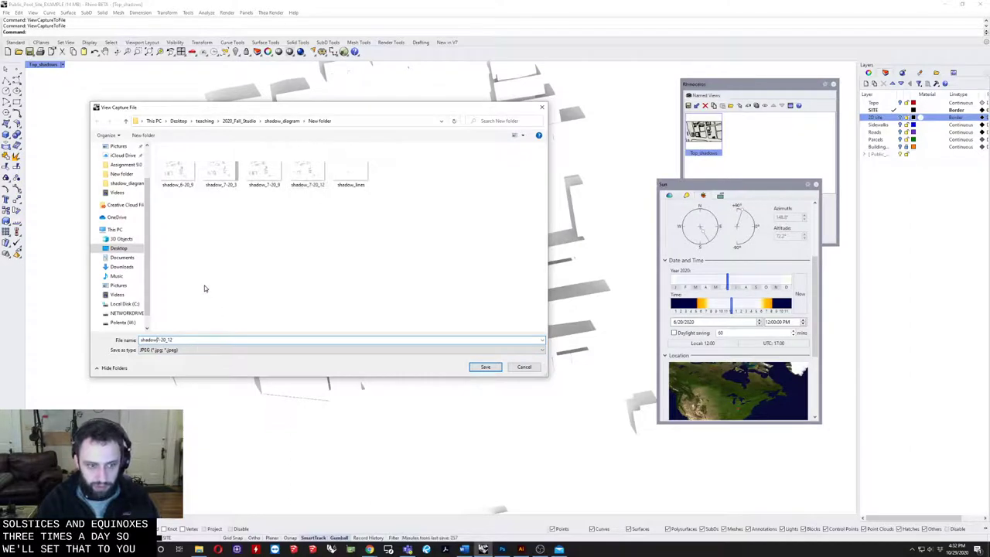
text(6)
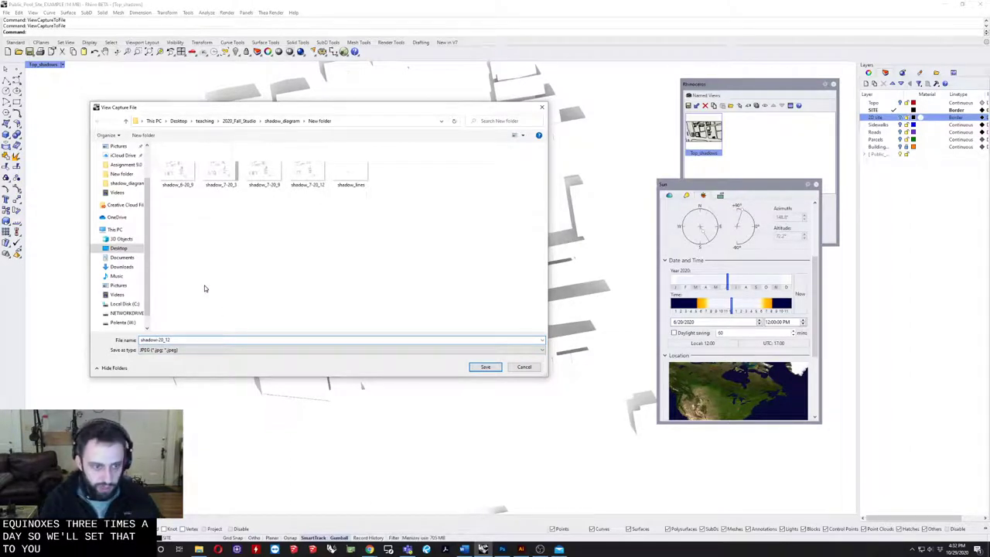
key(BackSpace)
text(_6)
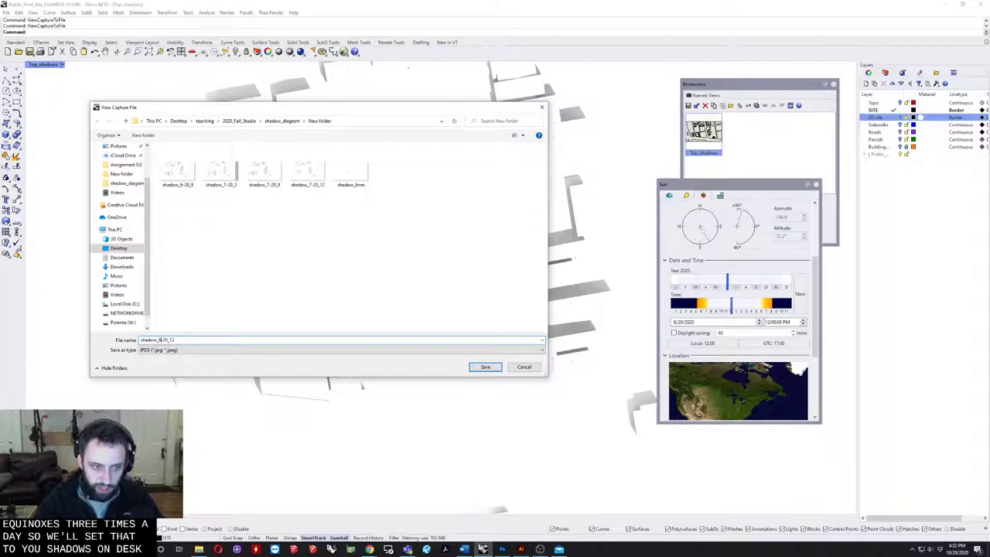
key(Return)
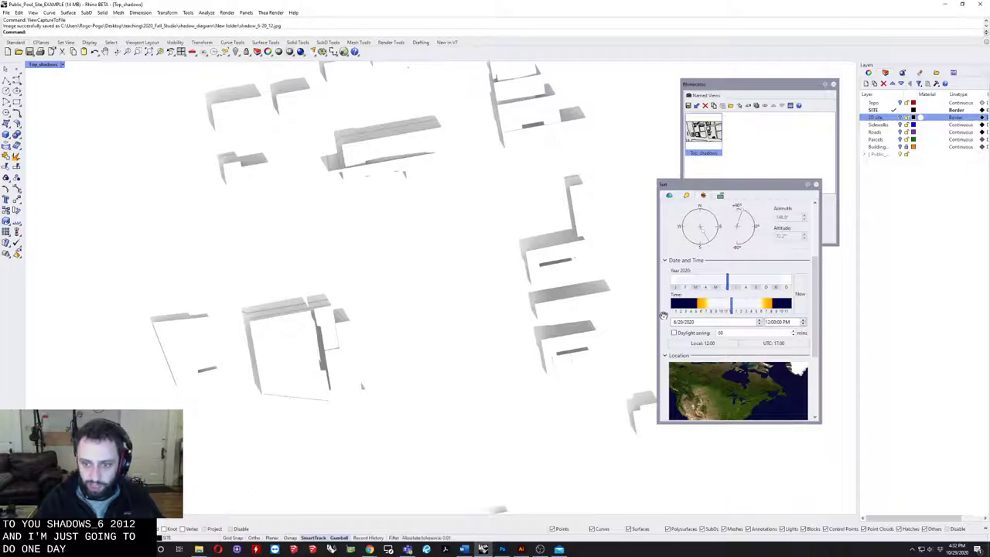
Try sun times of 3:00, 4:00 and 5:00 PM on 6/20/2020 to compare the shadows
click(769, 322)
click(769, 321)
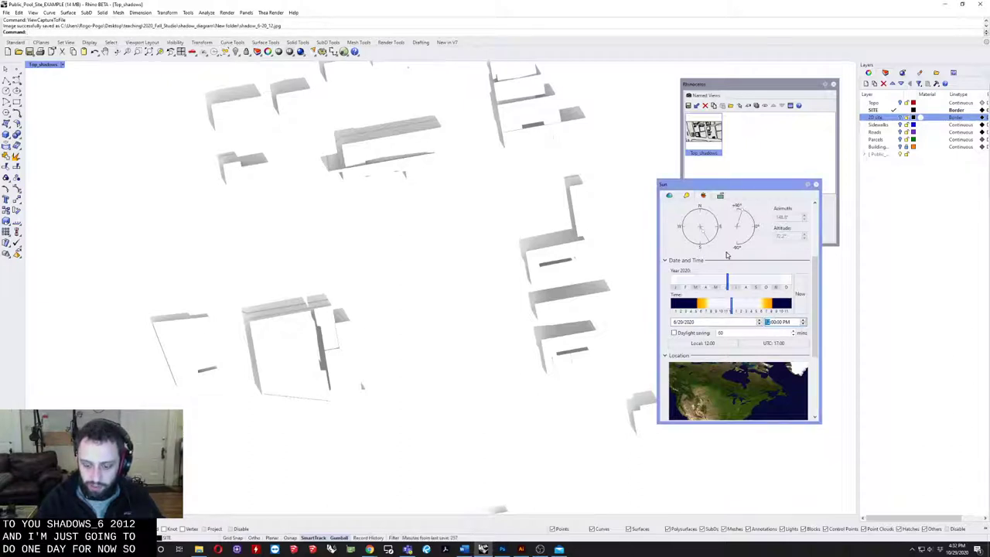
text(3)
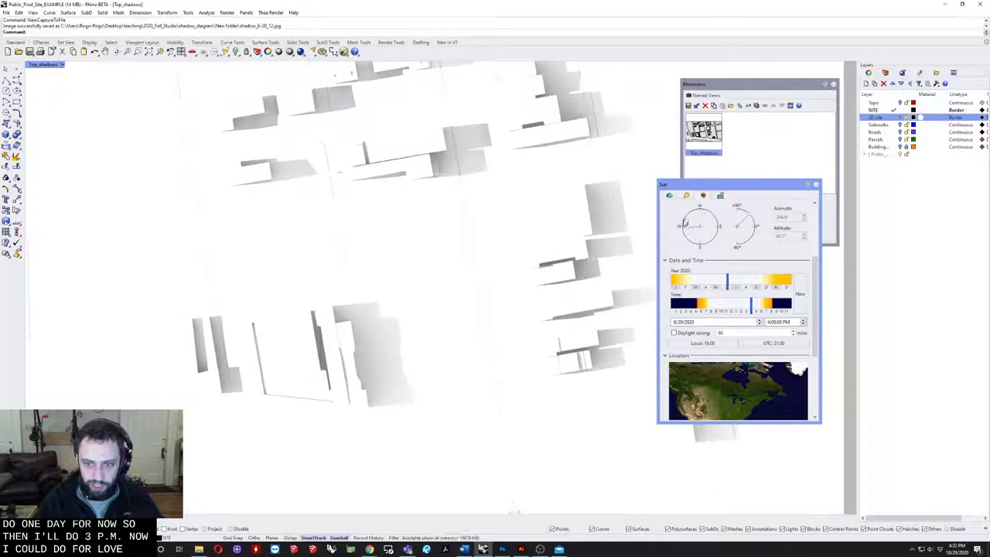
click(765, 323)
text(4)
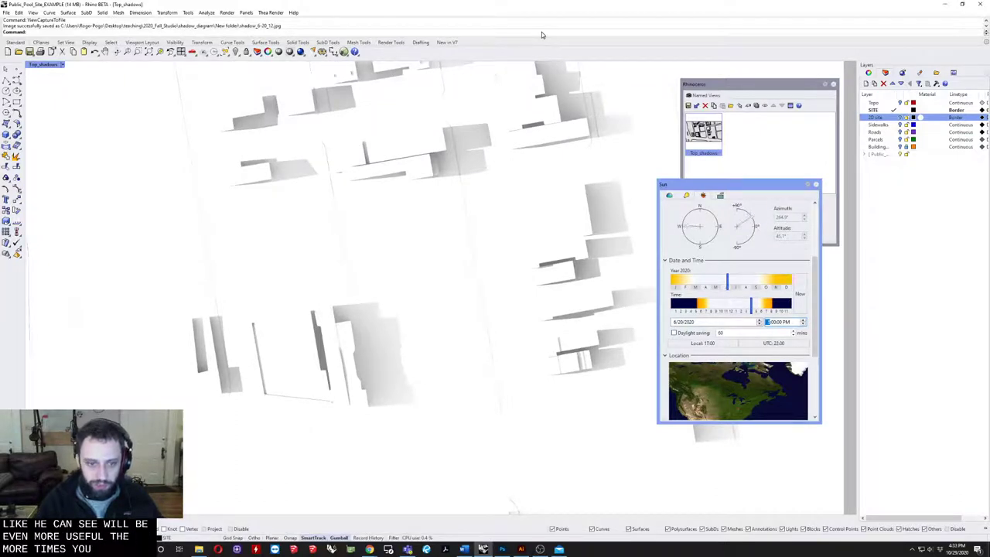
text(5)
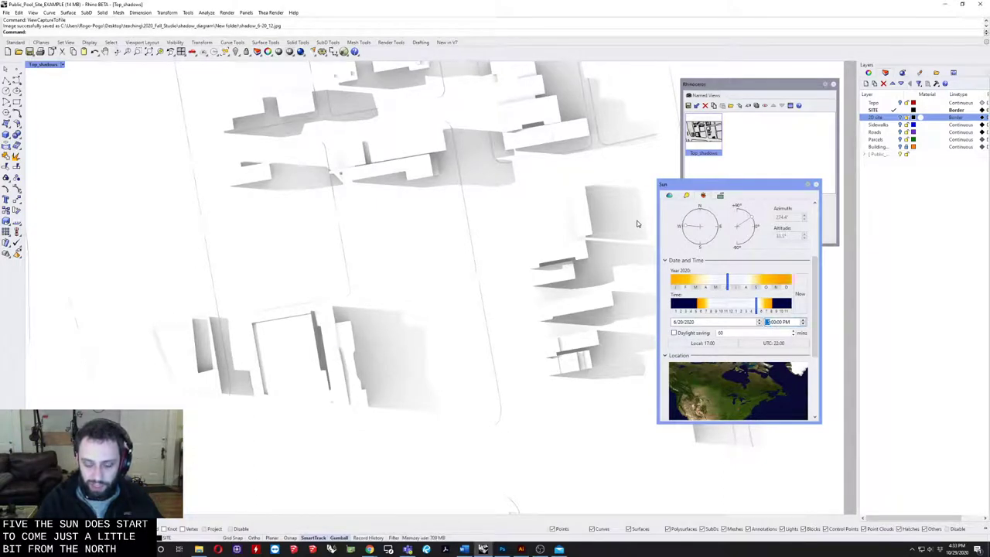
Set the sun's time to 3:00:00 PM and save a scale 2 capture of the Top_shadows view as the JPEG shadow_6-20_3
text(3)
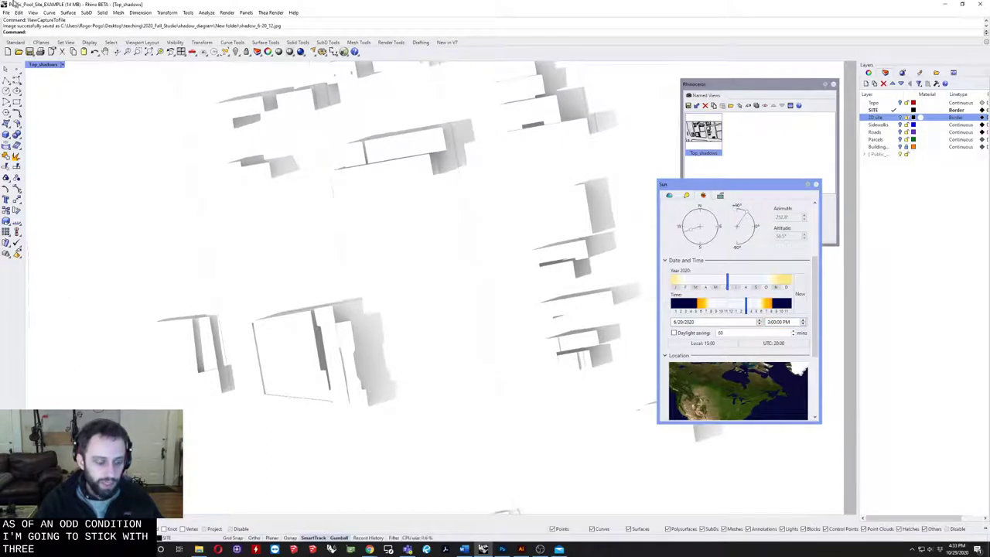
key(Return)
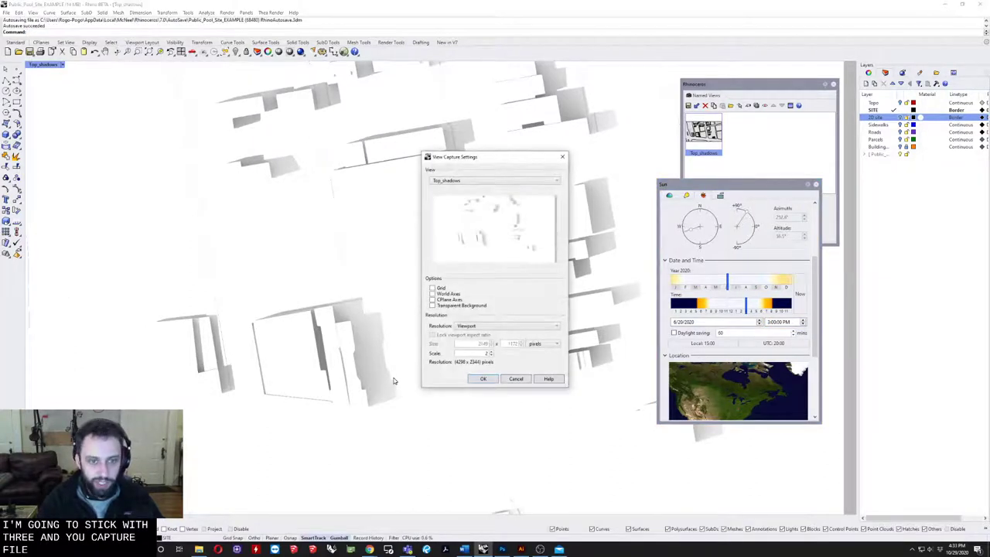
click(484, 379)
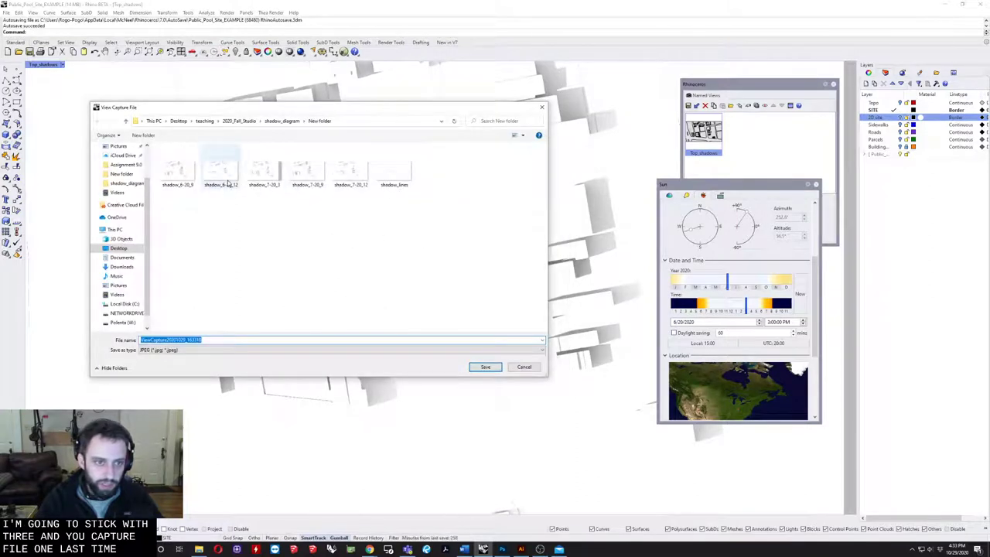
click(228, 182)
double_click(195, 340)
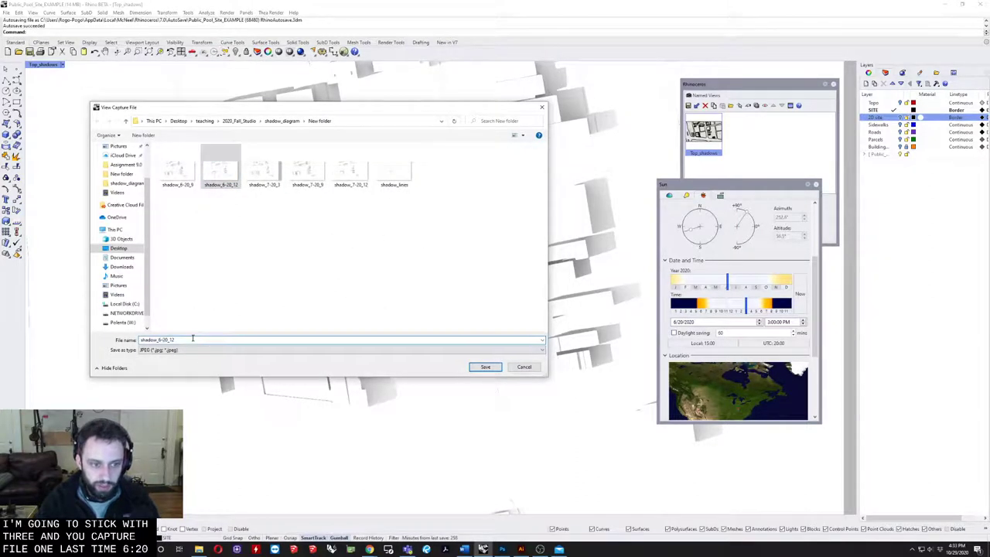
key(BackSpace)
key(BackSpace)
text(3)
key(Return)
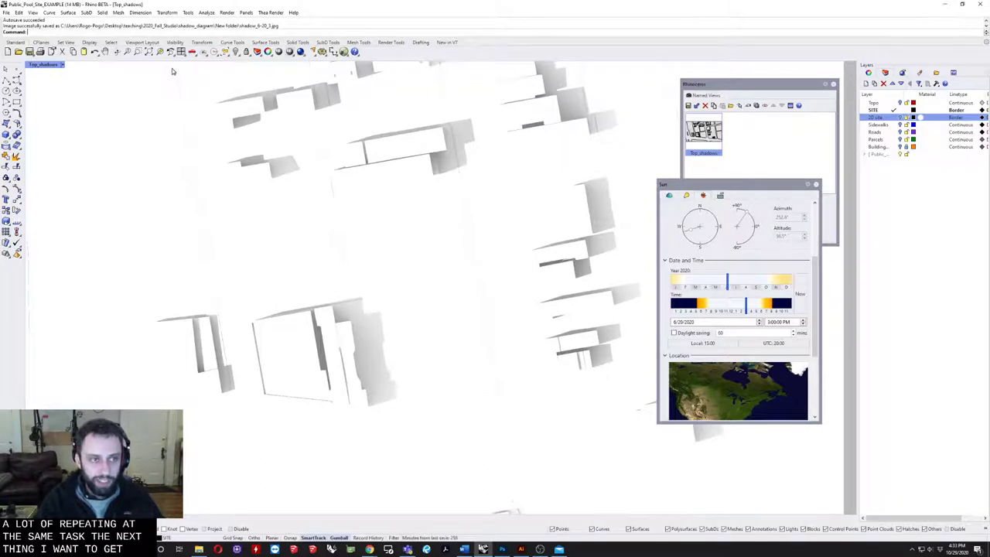
Switch the Top_shadows viewport to Pen display mode and accept its display options with a solid color background
click(47, 66)
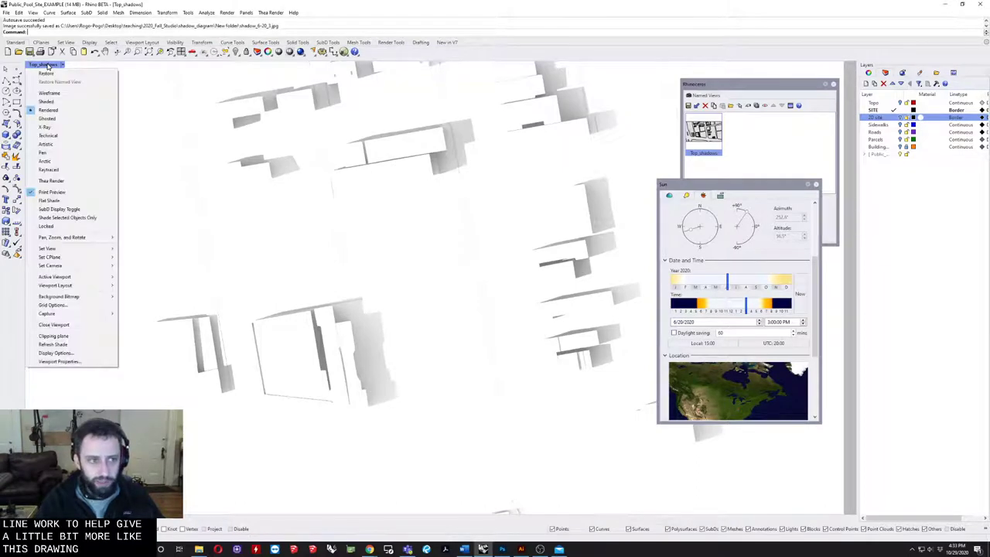
click(40, 152)
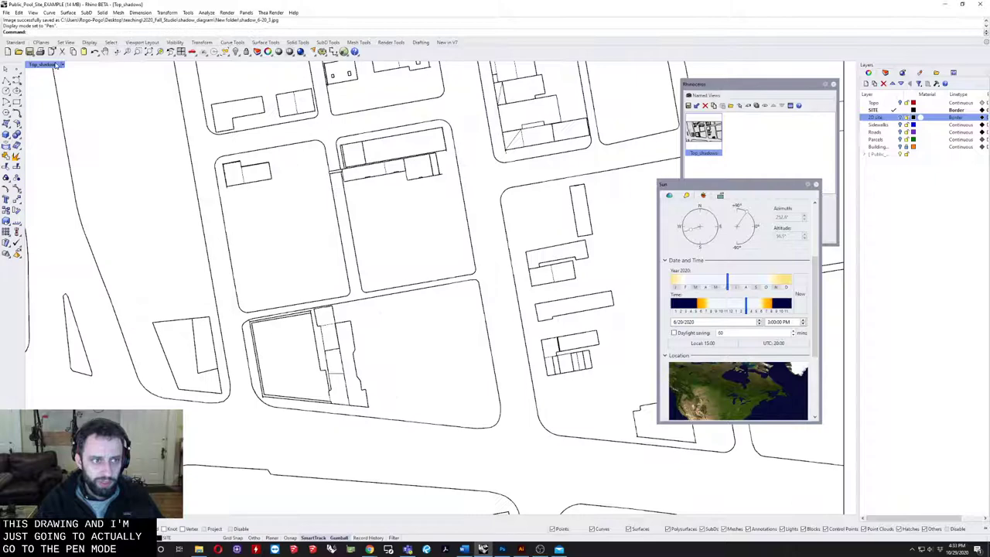
click(56, 65)
click(65, 353)
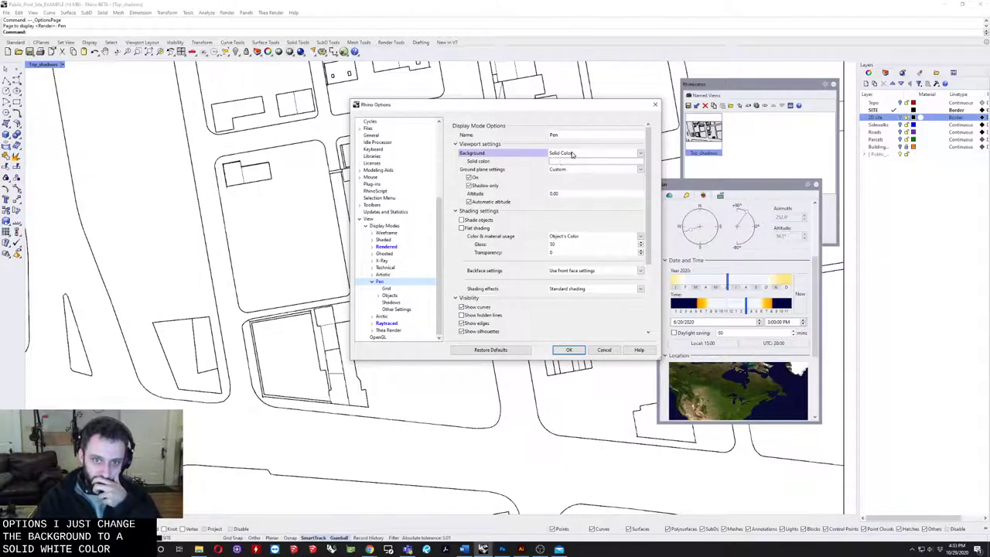
click(570, 349)
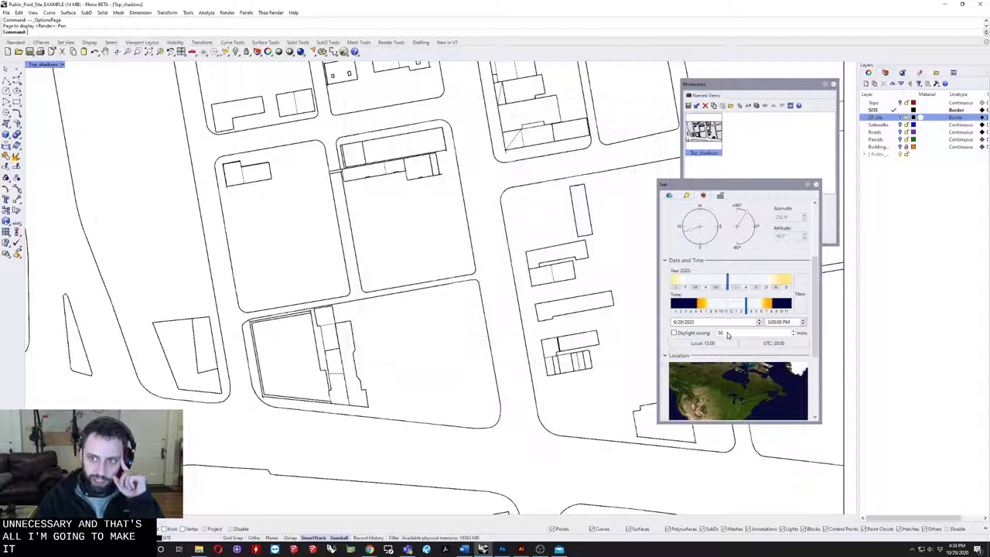
Turn on the Topo, 2D site, Sidewalks and Roads linework layers
click(902, 102)
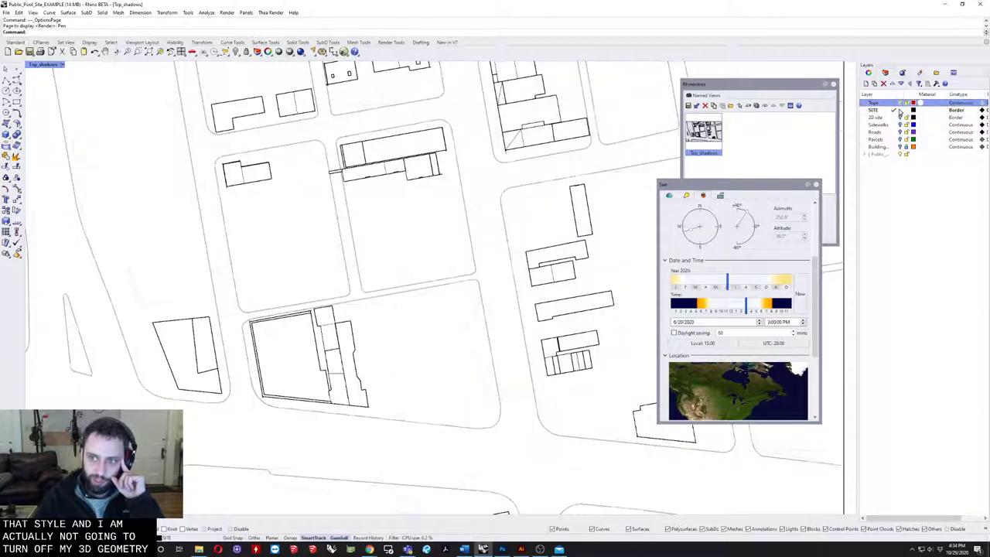
click(899, 111)
click(900, 117)
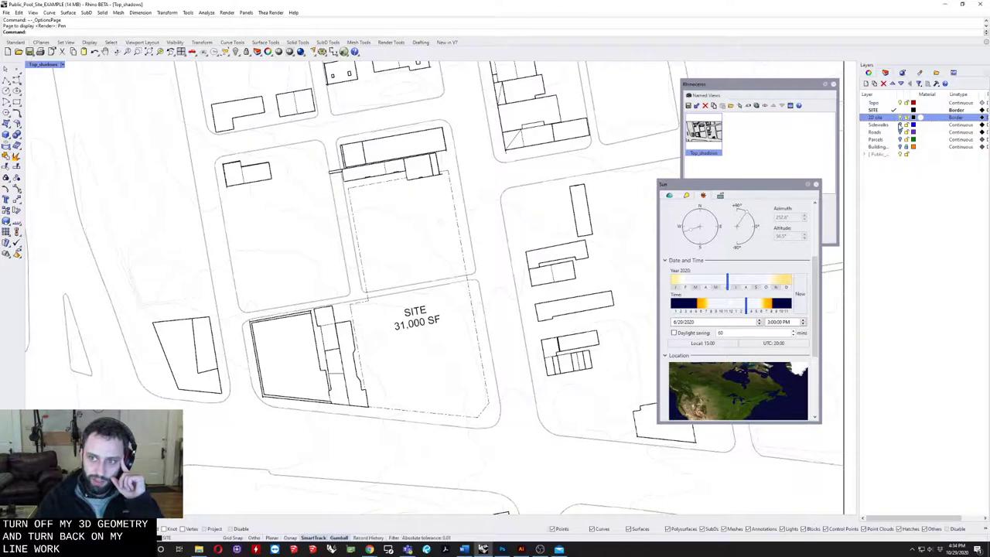
click(900, 124)
click(901, 133)
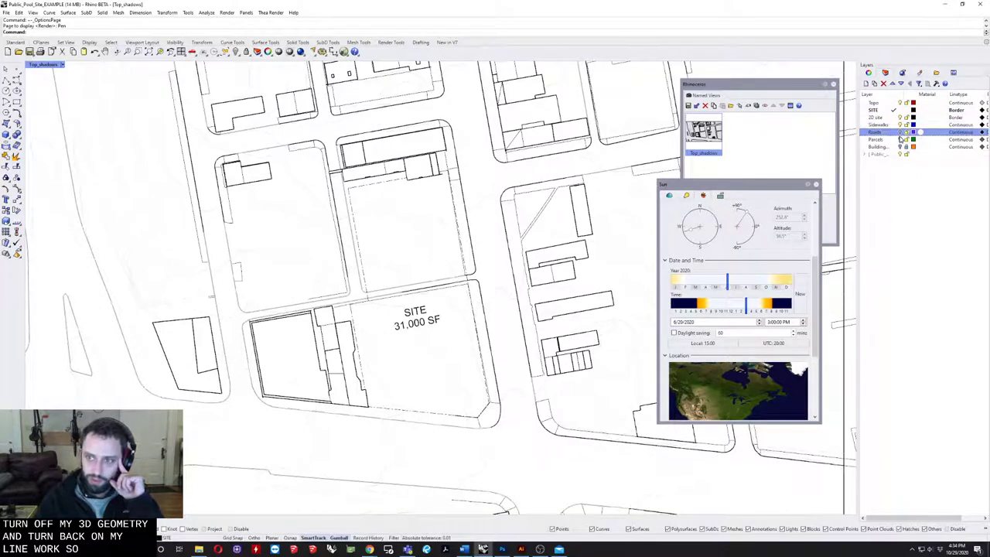
Make 2D site the current layer and hide the buildings, SITE and Sidewalks layers
click(901, 140)
click(900, 147)
click(895, 117)
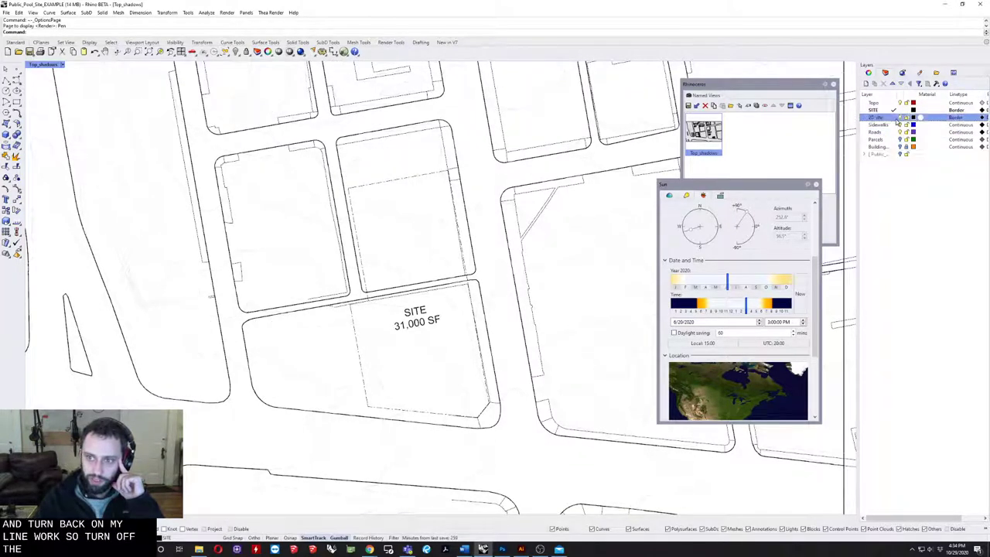
click(899, 110)
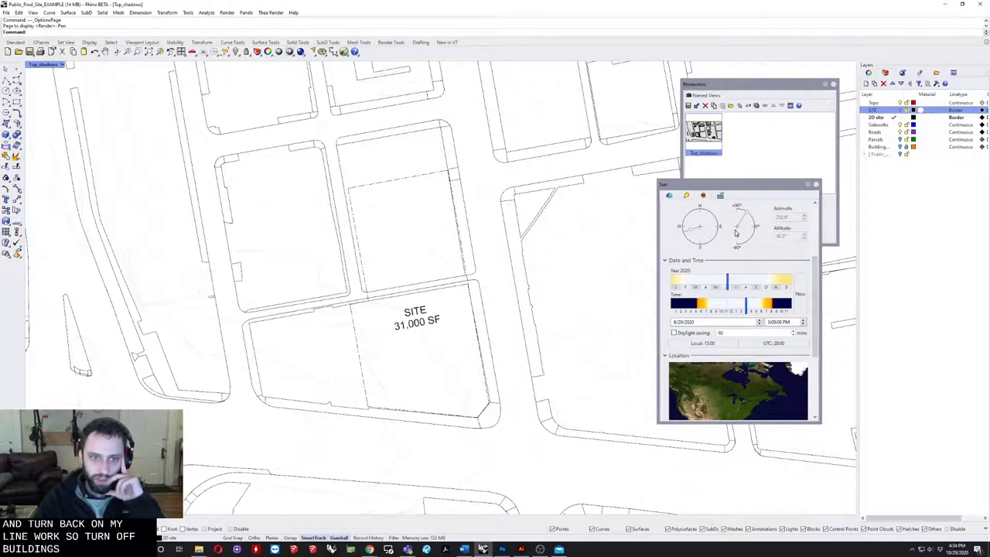
click(900, 125)
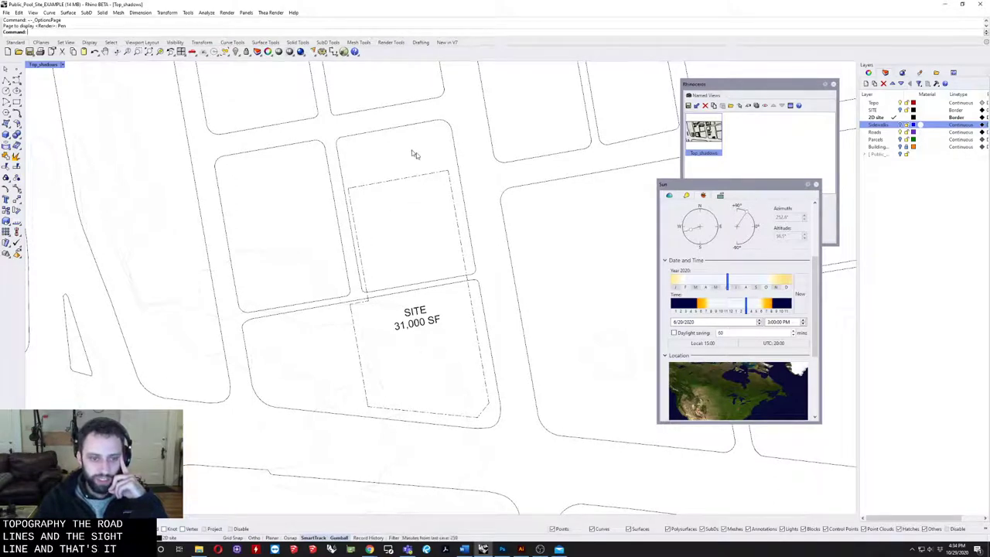
Delete the "SITE 31,000 SF" text and save a view capture of Top_shadows as a JPEG, replacing the existing shadow_lines file
click(430, 325)
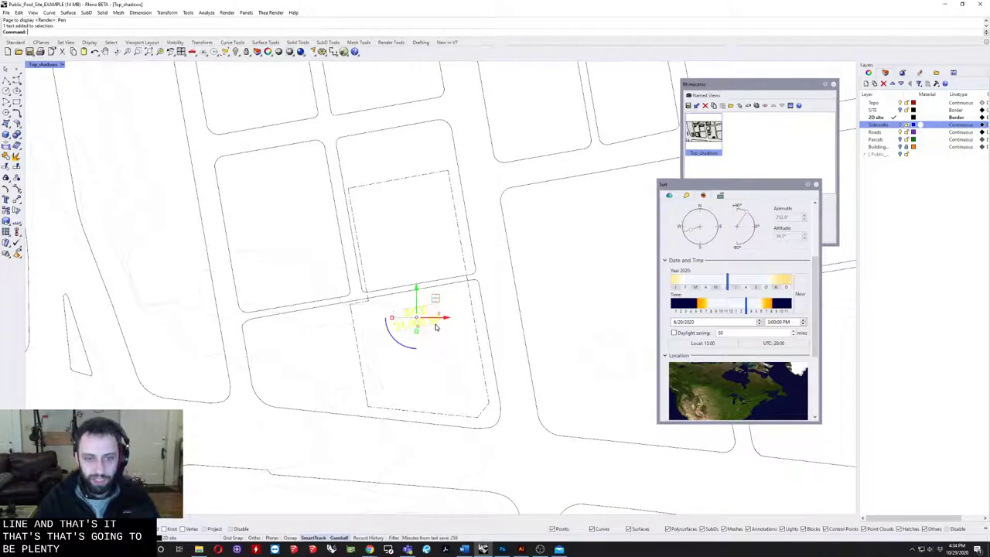
key(Delete)
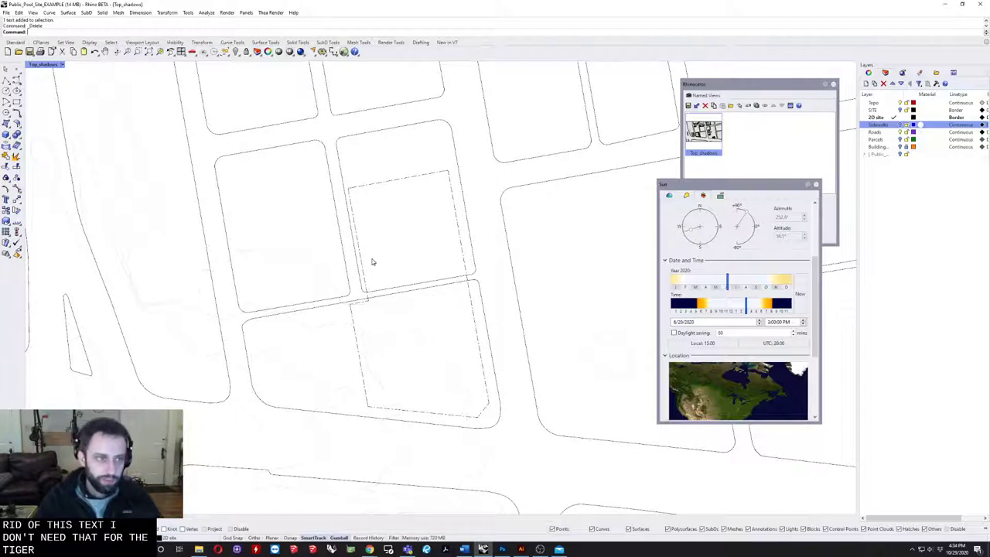
text(ViewCaptureToFile)
key(Return)
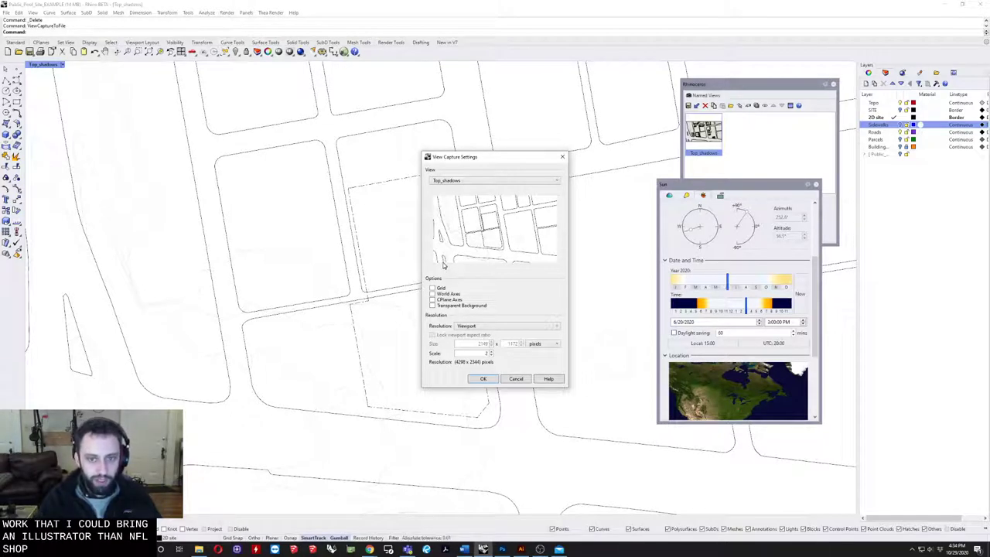
click(480, 379)
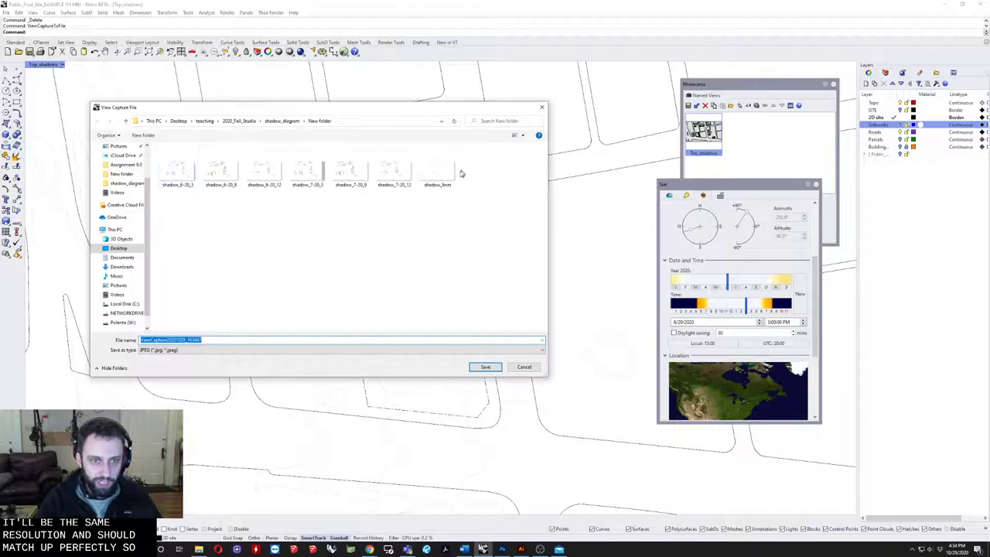
click(485, 367)
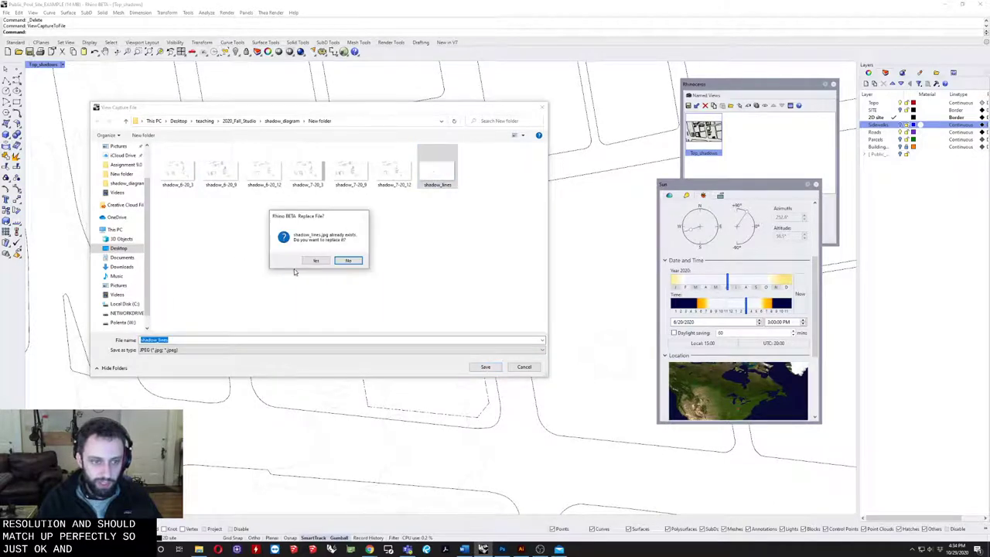
click(325, 263)
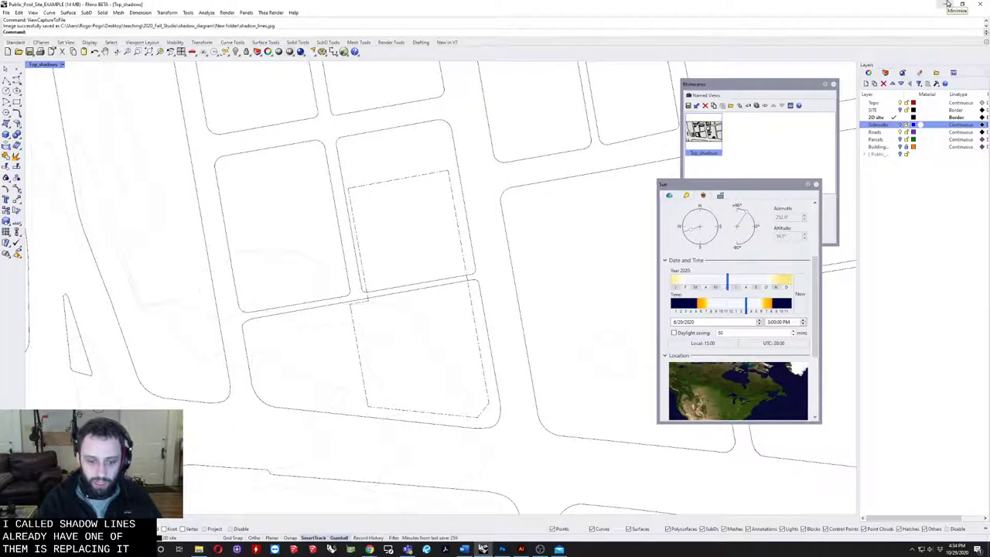
Switch to Photoshop and reduce it to a floating window with the shadow_7-20_12.jpg document in front
click(501, 549)
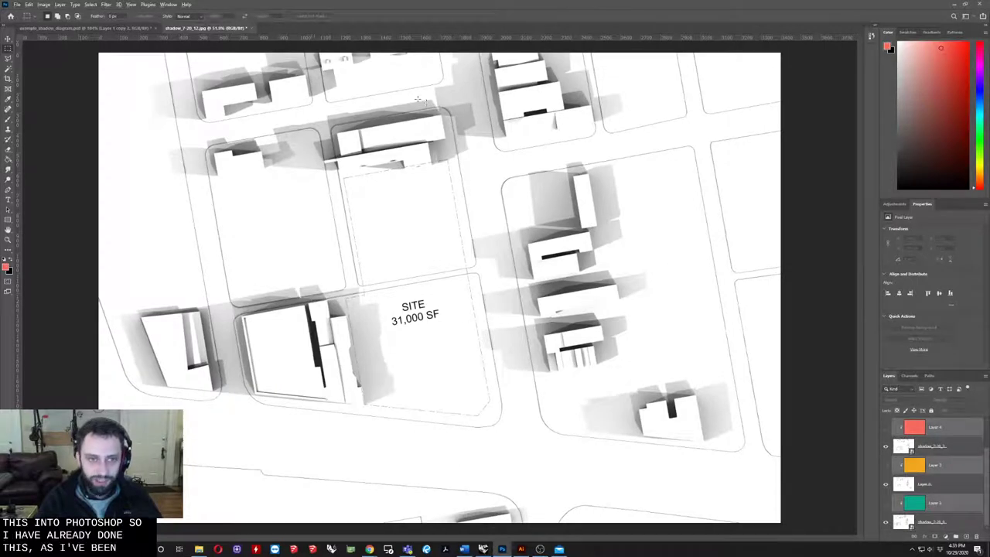
click(70, 29)
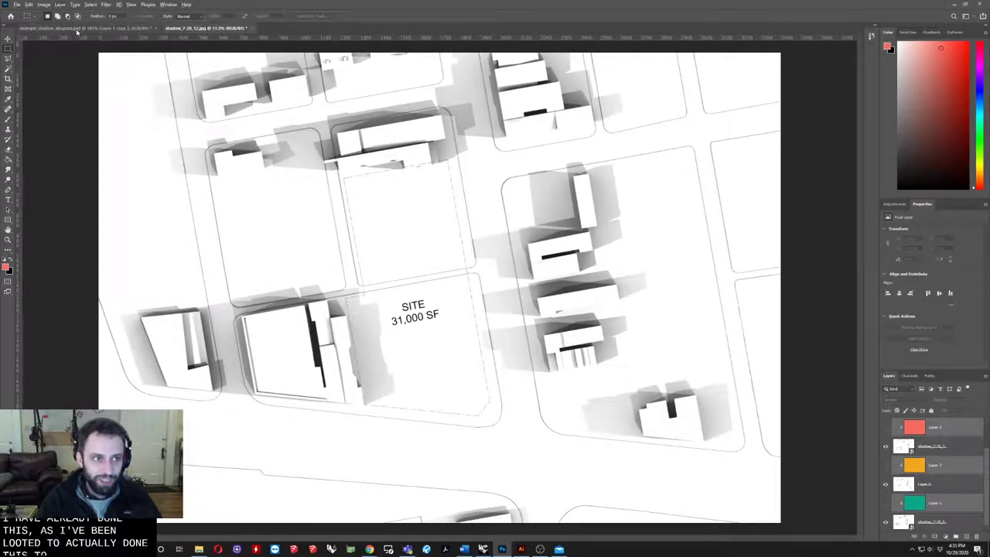
click(170, 28)
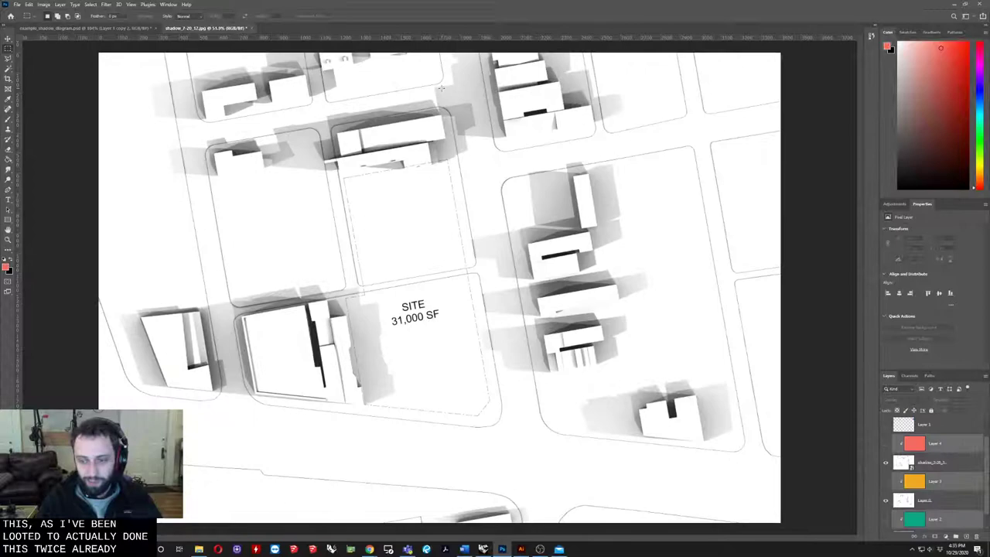
double_click(706, 4)
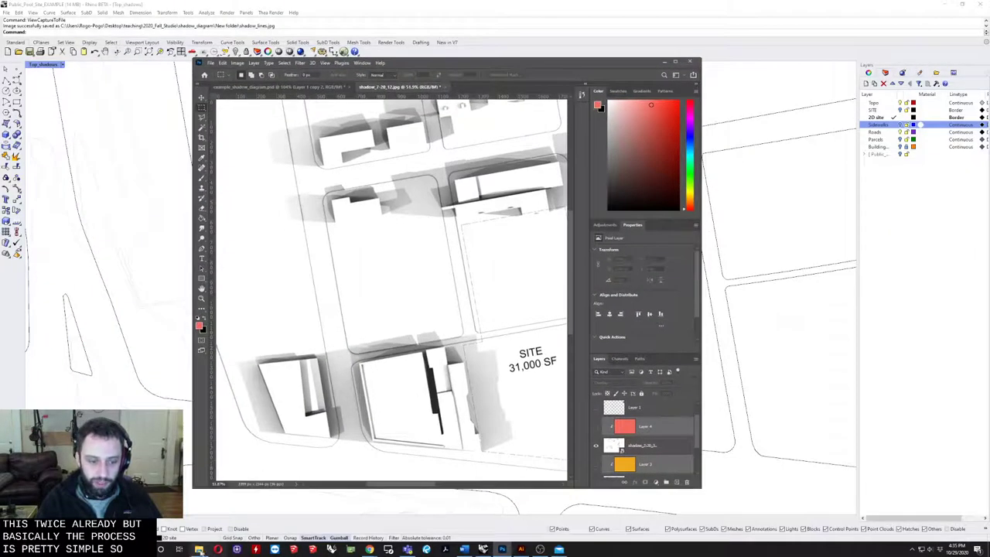
Switch to File Explorer, open the New folder inside shadow_diagram and arrange its window beside the Photoshop document
click(199, 548)
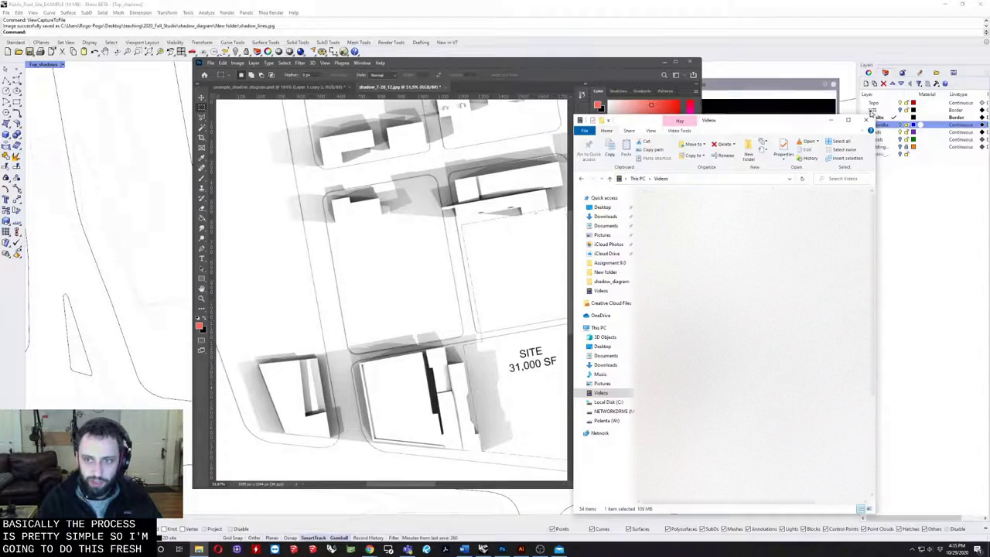
drag(816, 123, 659, 192)
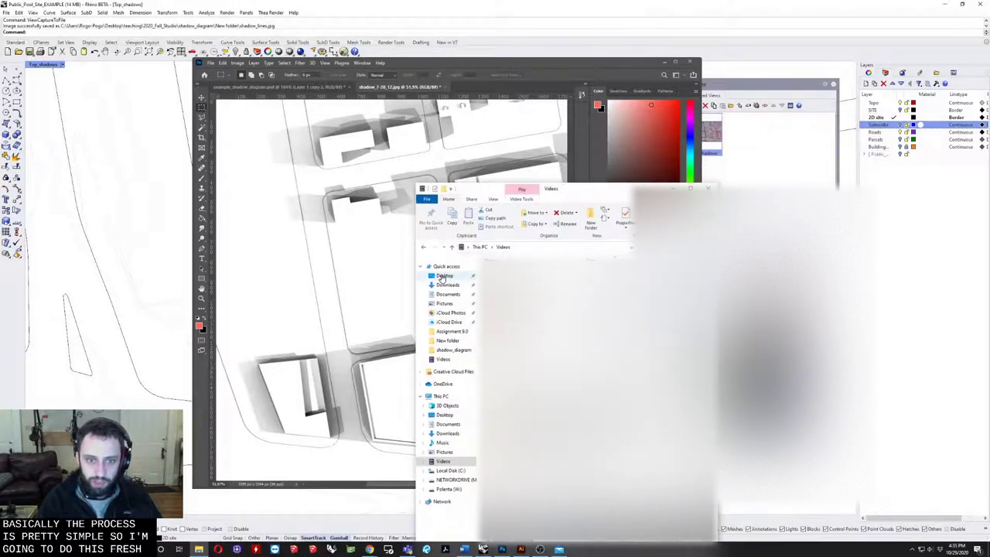
click(444, 277)
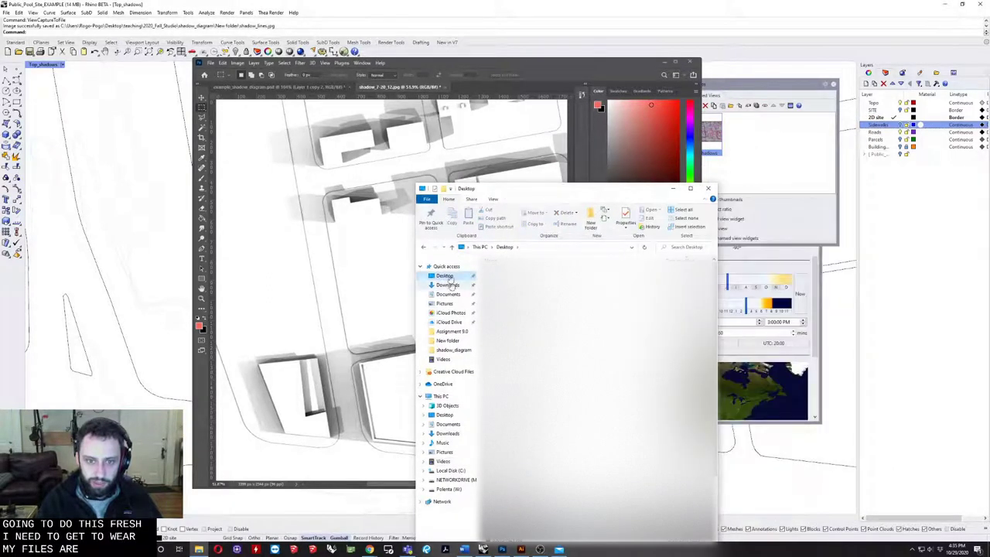
click(447, 266)
right_click(521, 394)
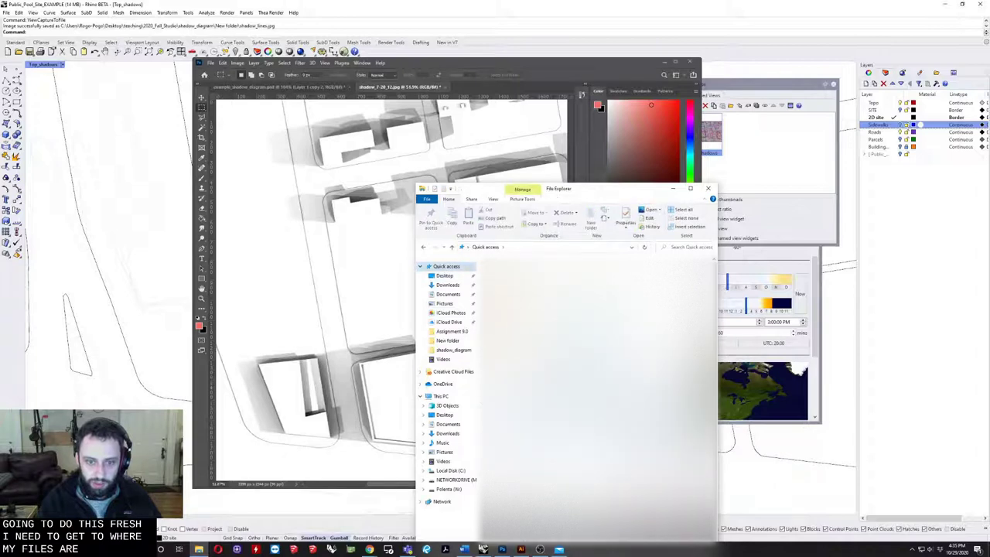
click(545, 355)
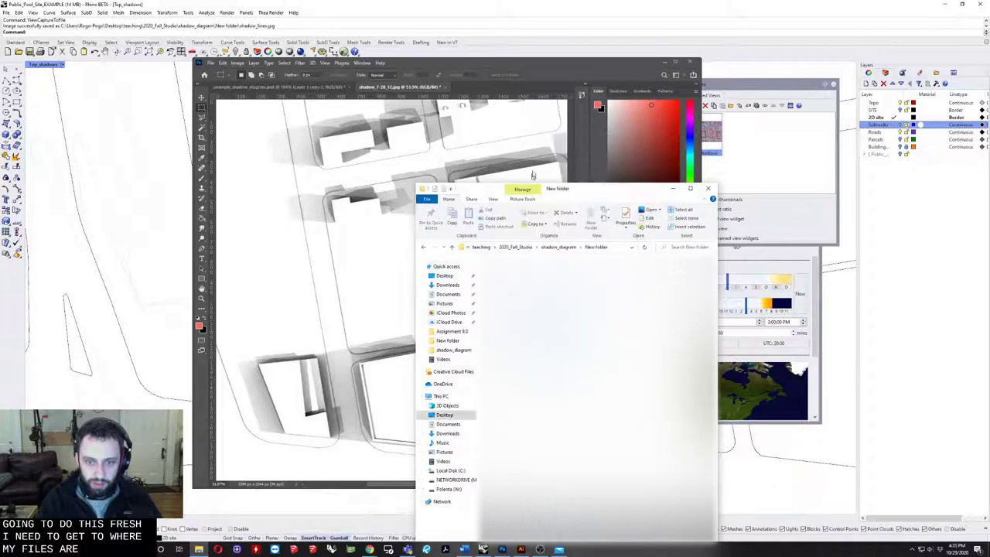
drag(633, 193, 349, 202)
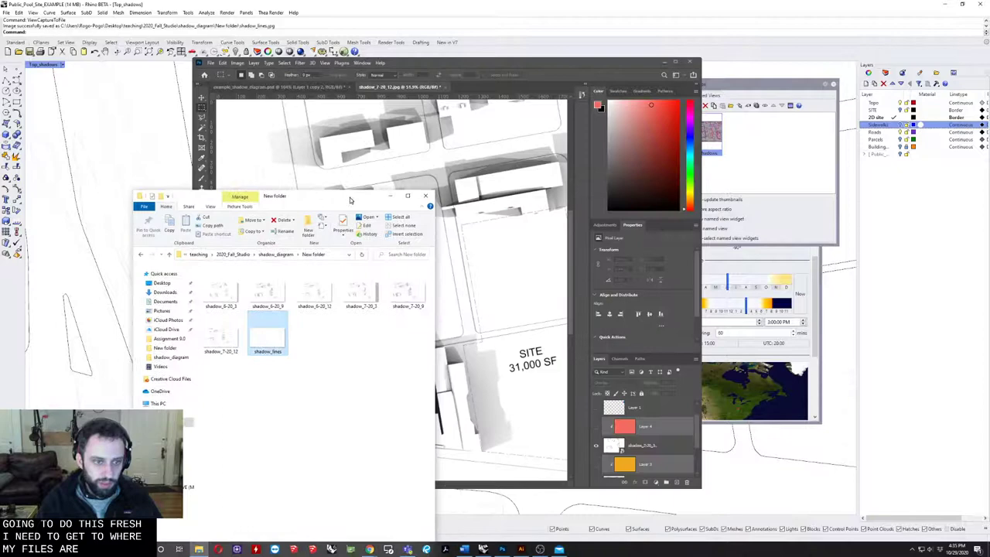
Open shadow_6-20_3 as a new Photoshop document and place shadow_6-20_9 over it as a layer at full size
click(226, 294)
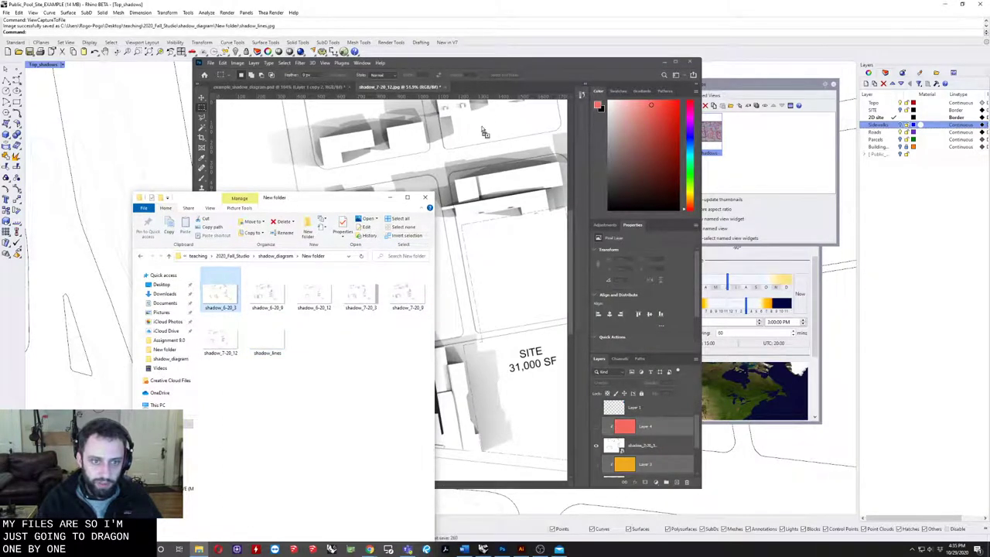
drag(484, 133, 484, 85)
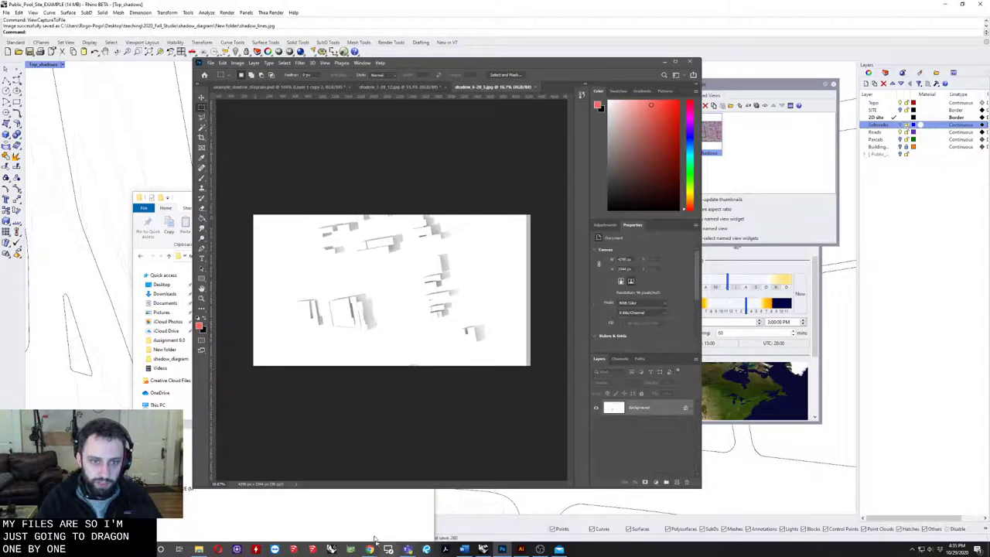
click(333, 527)
click(267, 290)
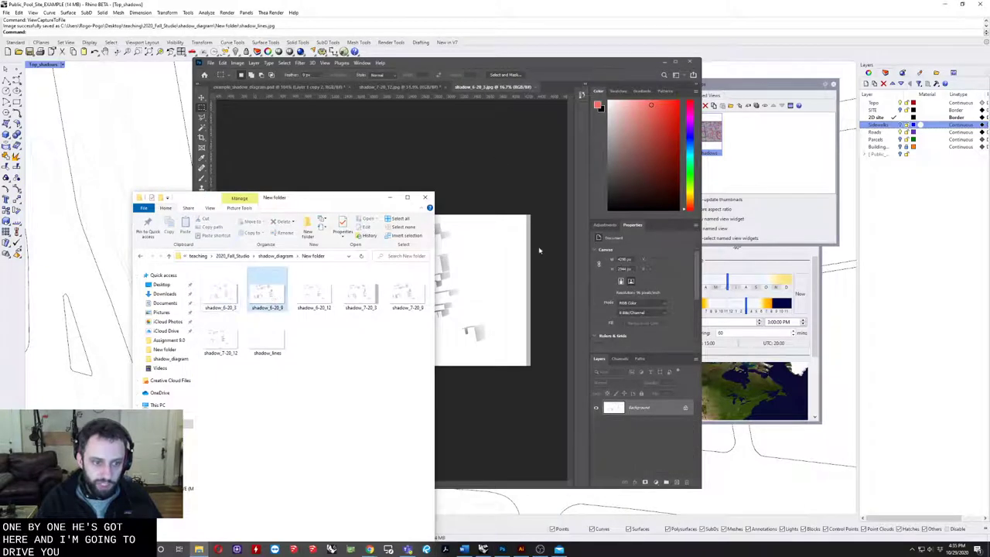
drag(540, 249, 506, 272)
click(294, 504)
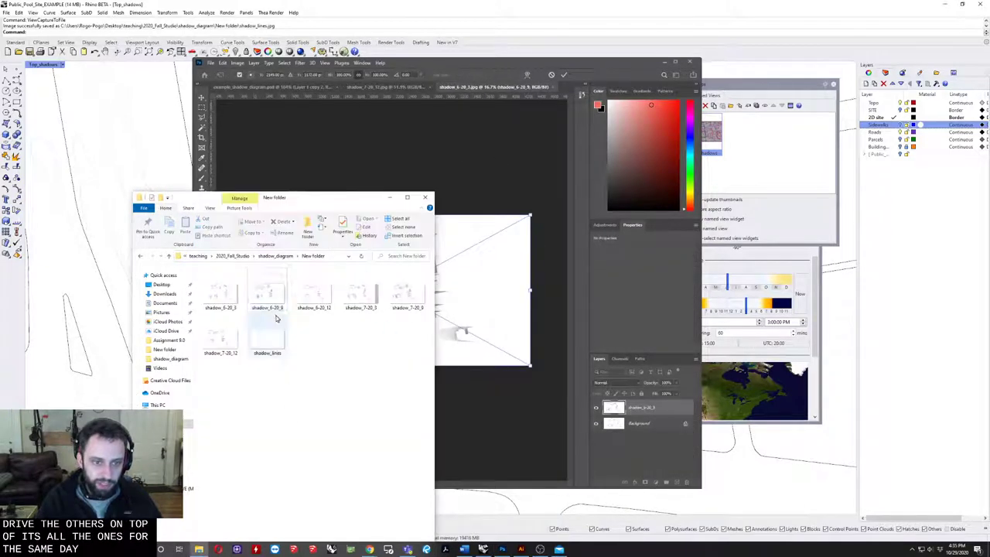
drag(313, 292, 495, 270)
drag(548, 205, 526, 154)
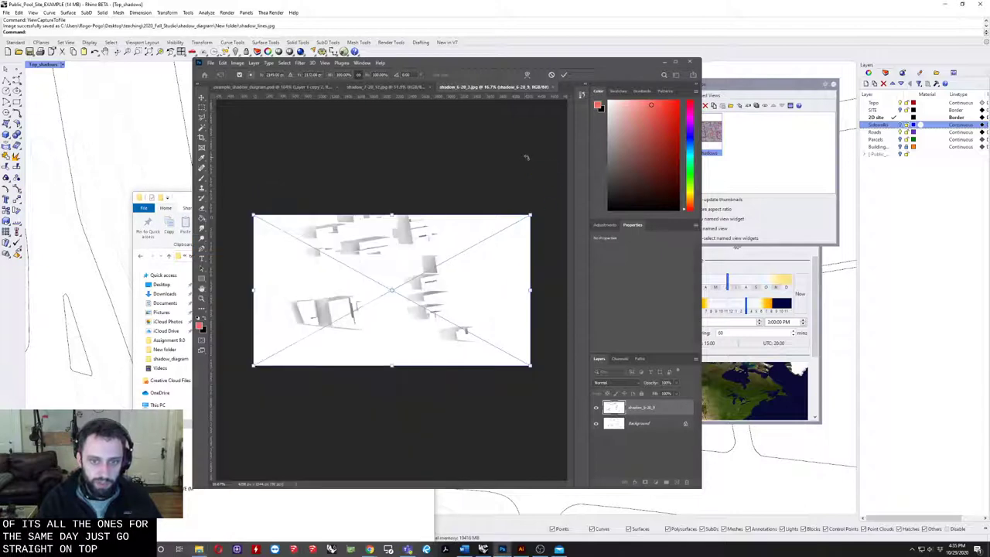
key(Return)
Place shadow_6-20_12 and the shadow_lines drawing as layers, with shadow_lines at the very top of the stack
click(317, 541)
drag(315, 294, 511, 272)
key(Return)
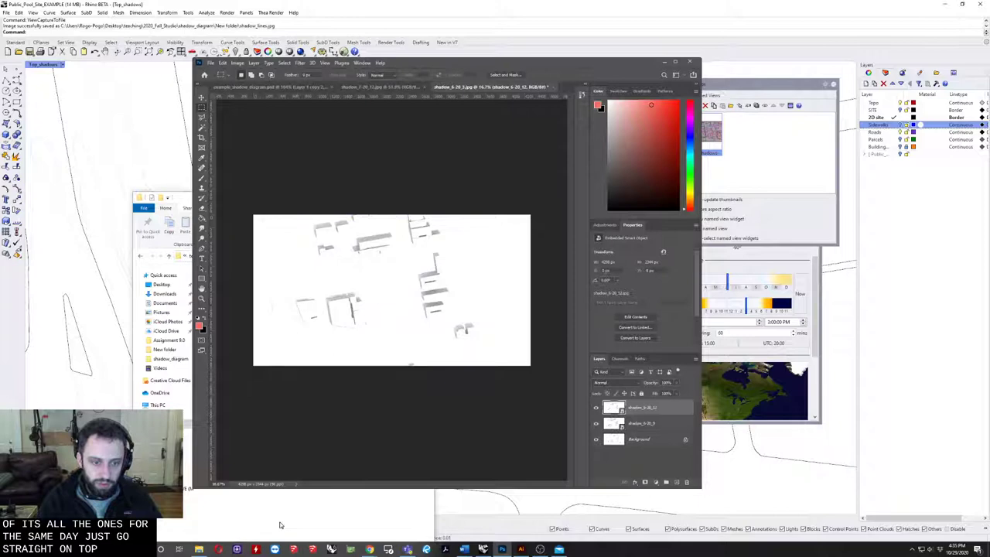
click(280, 526)
drag(280, 335, 487, 286)
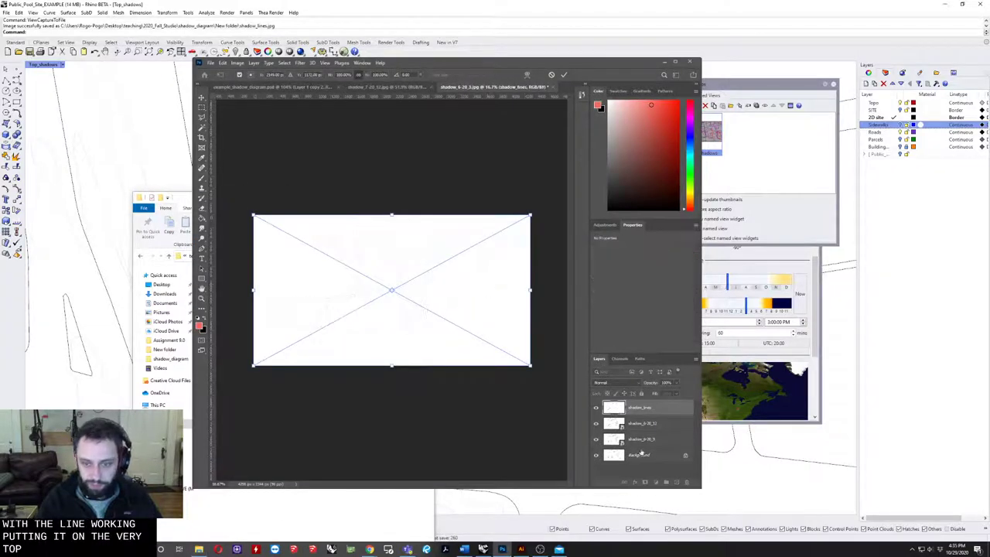
key(Return)
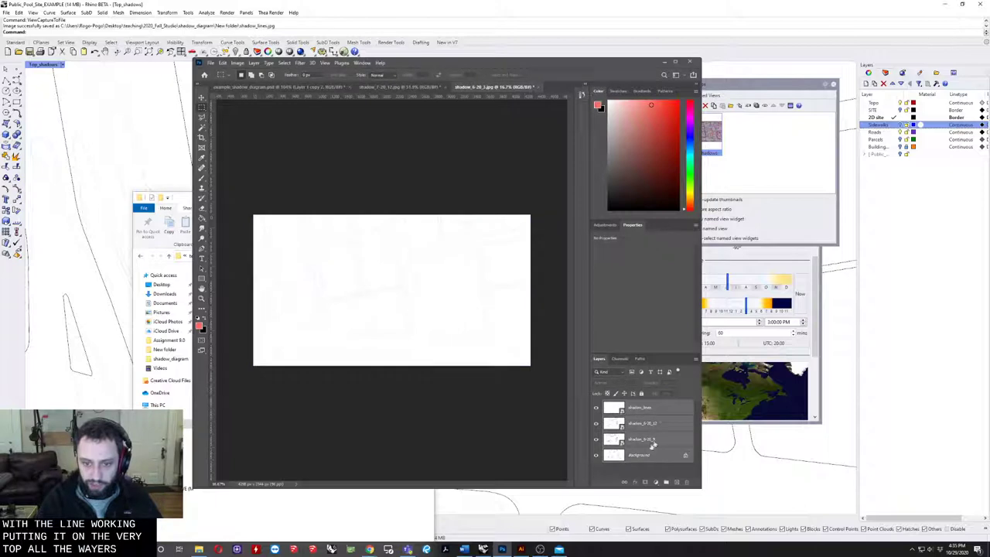
Convert the locked Background into a regular layer and move it between shadow_lines and shadow_6-20_12
click(647, 455)
double_click(648, 455)
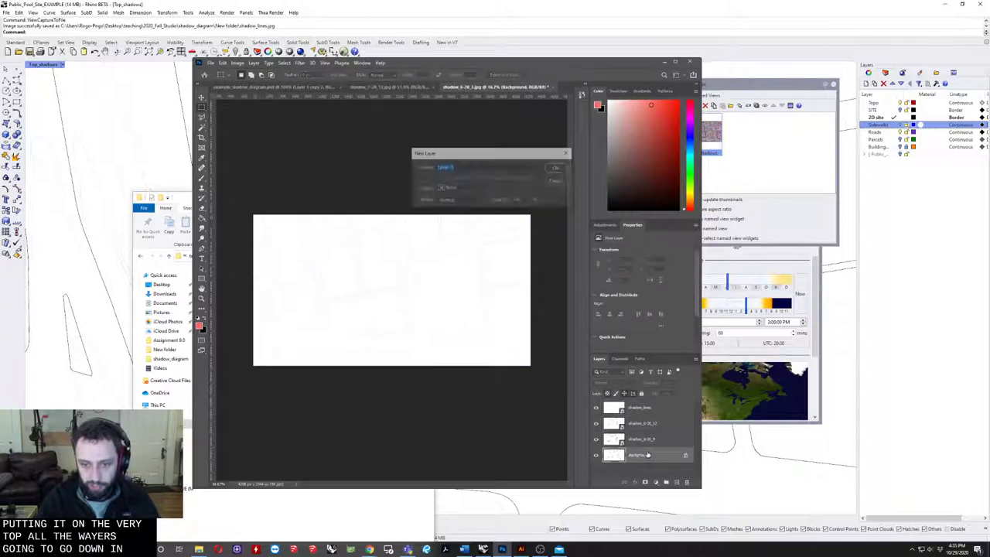
key(Return)
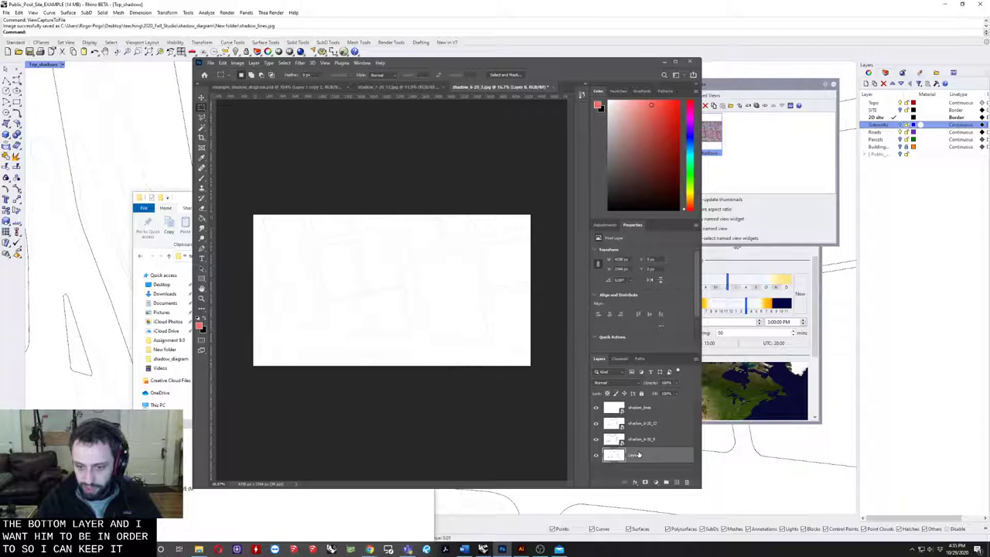
drag(639, 454, 642, 418)
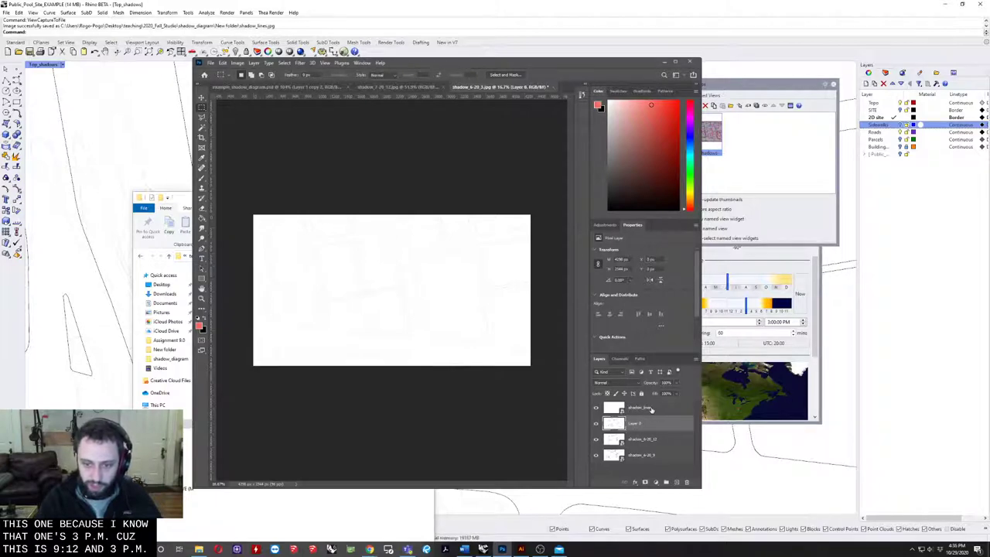
Set the blend mode of all four layers to Multiply
click(650, 410)
shift+click(644, 455)
click(605, 382)
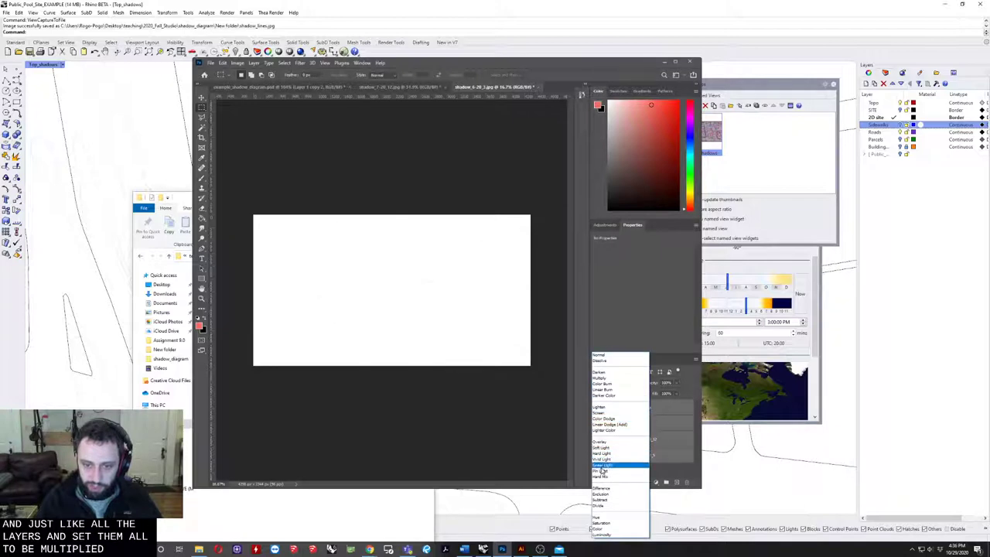
click(608, 378)
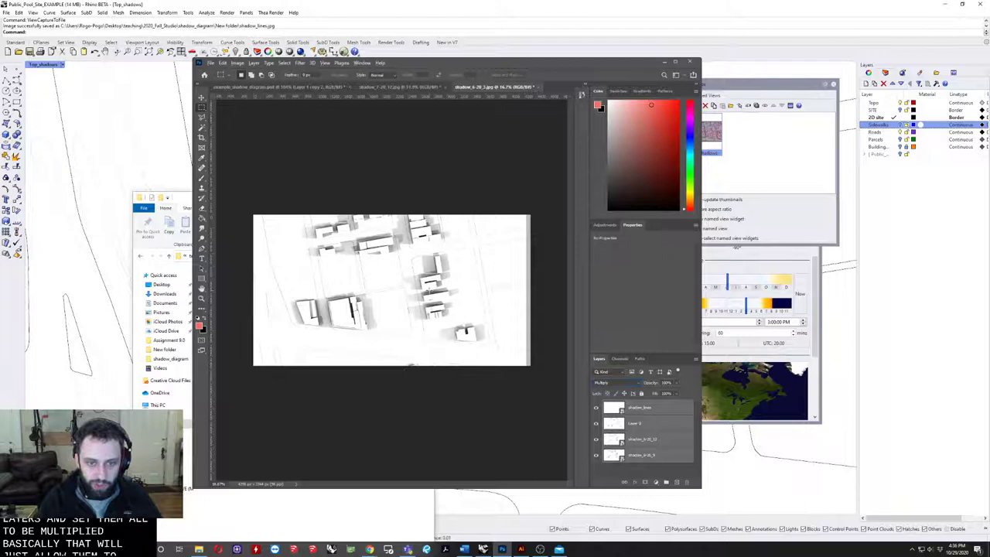
Maximize the Photoshop window and enlarge the view of the multiplied shadow composite
alt+scroll(416, 288, up, 5)
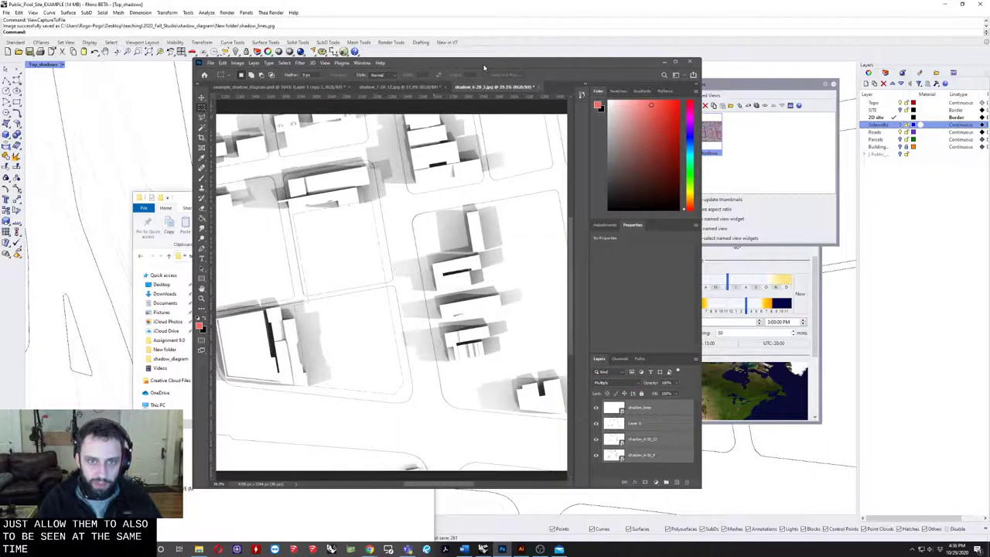
drag(484, 64, 507, 0)
alt+scroll(464, 240, up, 3)
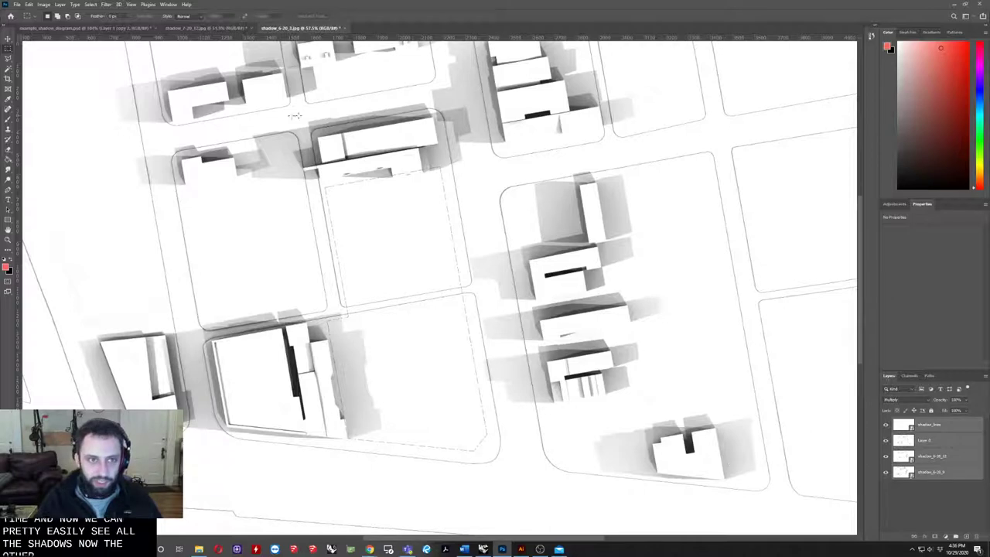
click(205, 29)
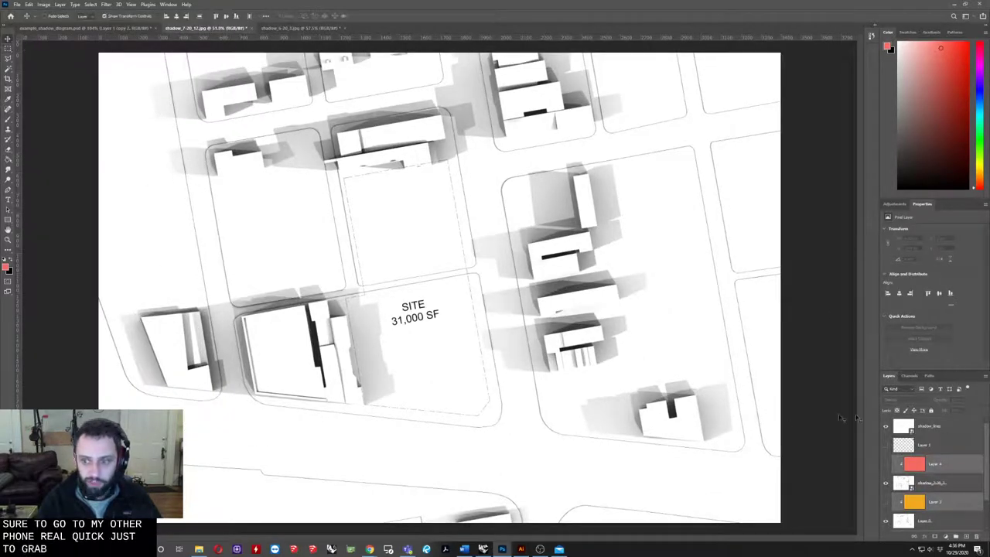
click(895, 446)
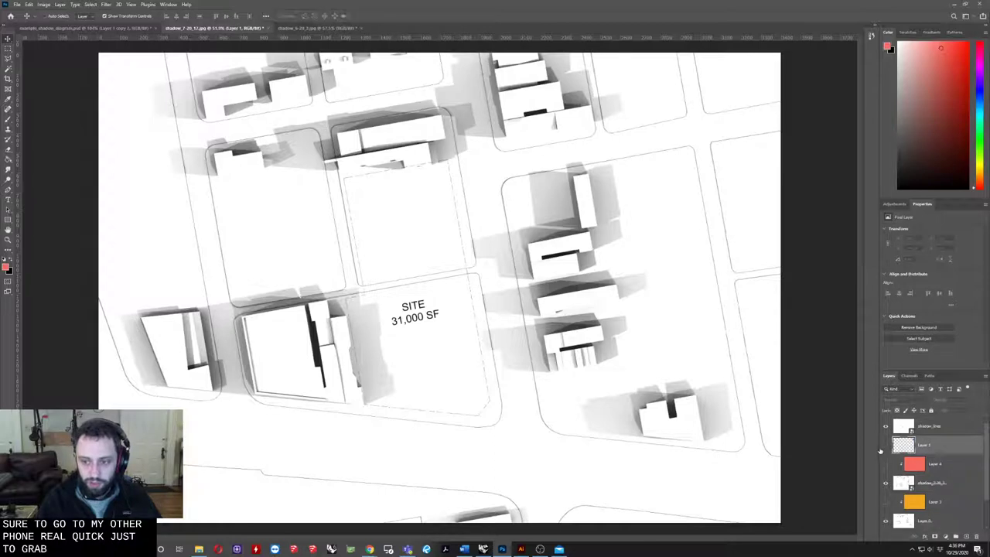
click(885, 445)
drag(743, 133, 532, 171)
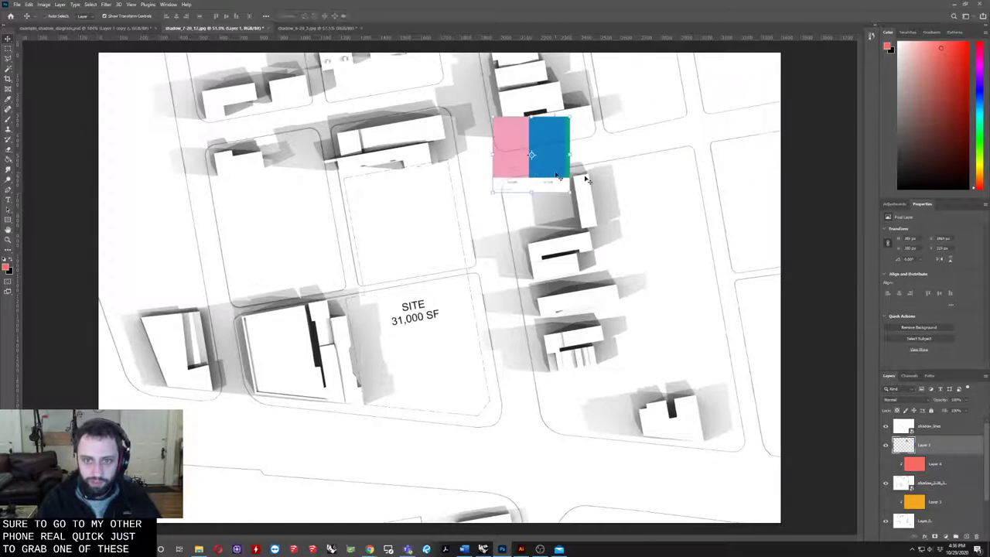
key(ctrl+z)
alt+scroll(468, 336, down, 2)
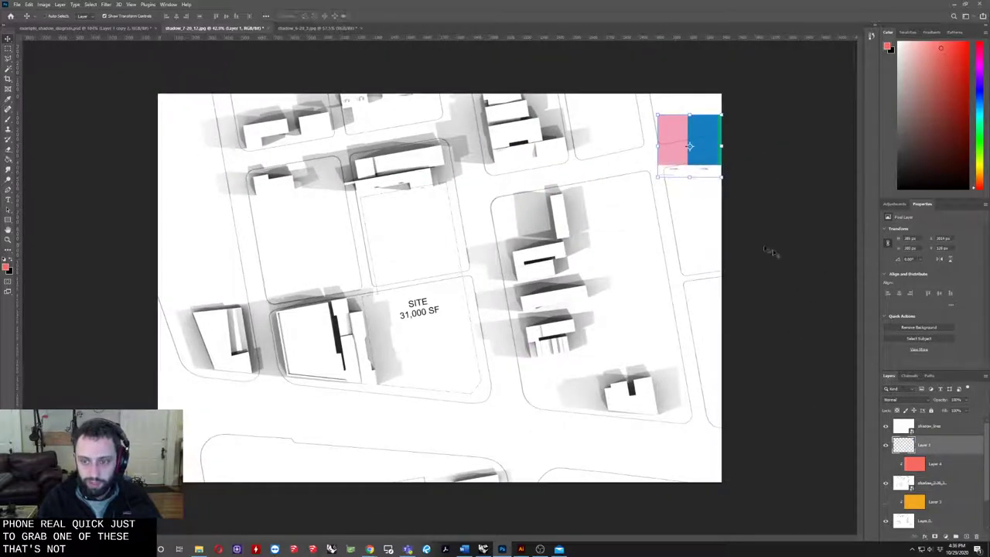
click(313, 27)
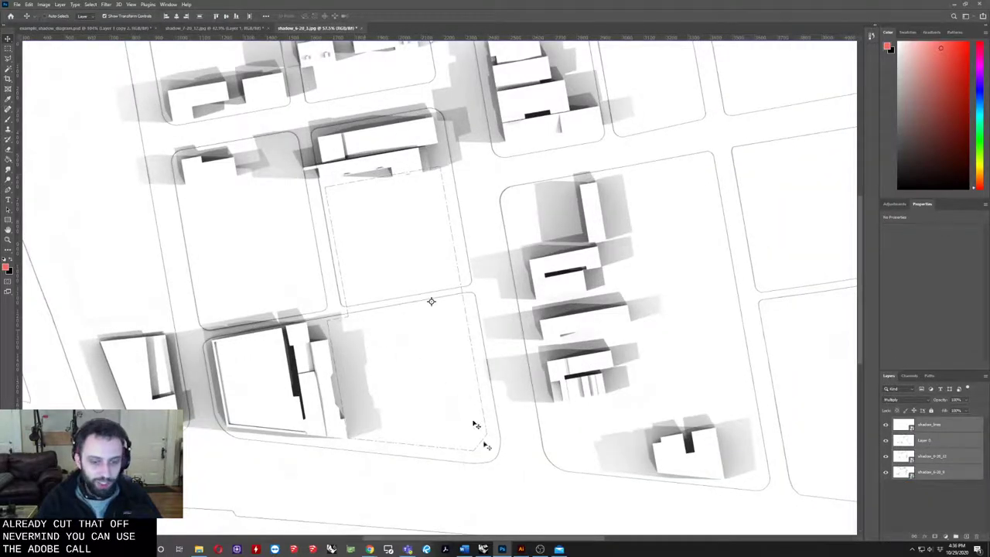
Switch to Illustrator and copy the five-colour palette image of pink, blue, green, orange and red
click(520, 549)
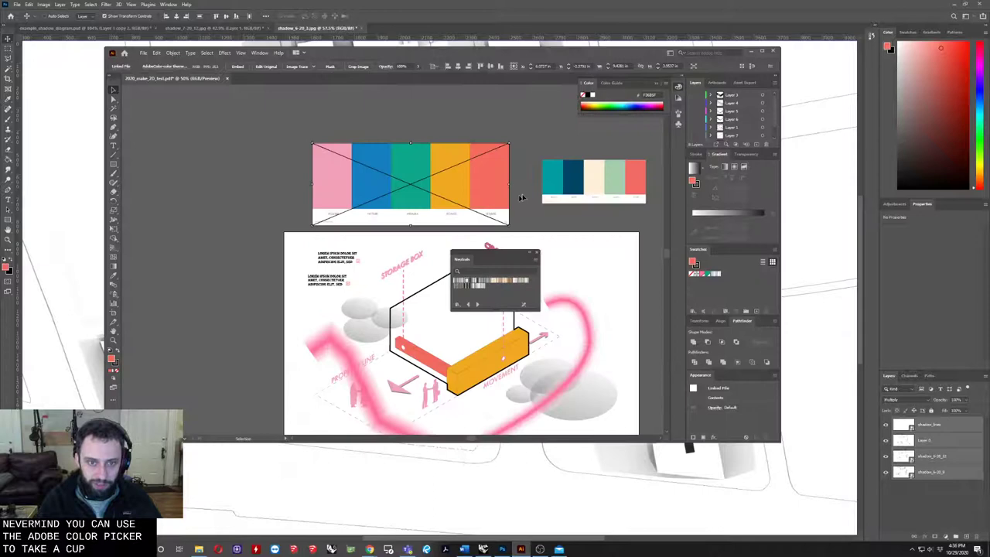
click(571, 184)
click(405, 168)
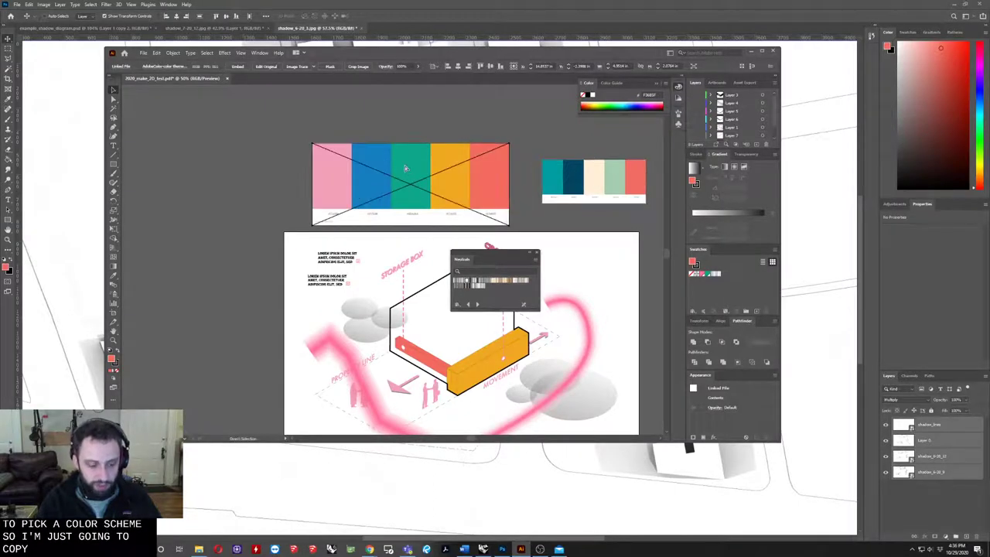
key(ctrl+c)
Return to Photoshop, paste the palette as pixels into the shadow_6-20_3 document and position it in the plan's upper right corner
key(alt+Tab)
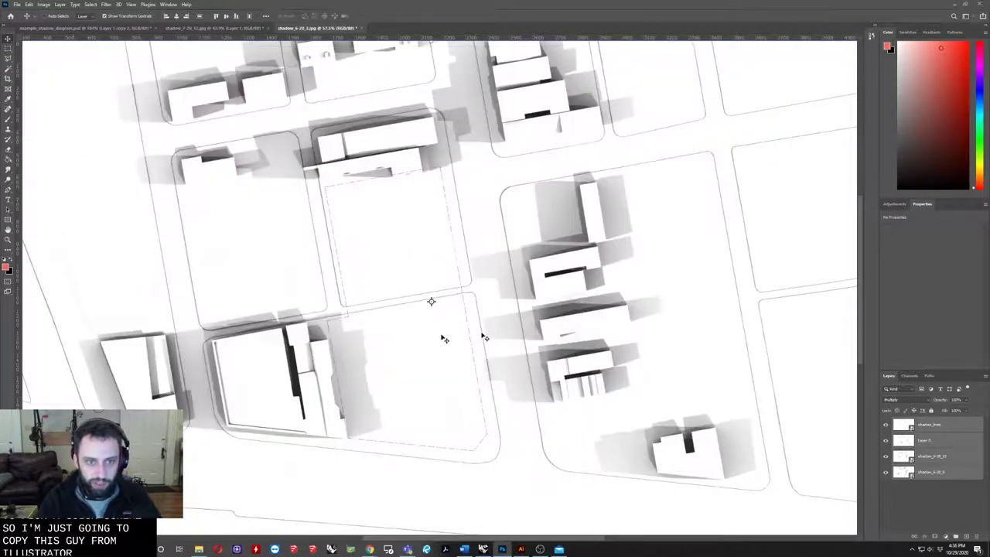
key(ctrl+v)
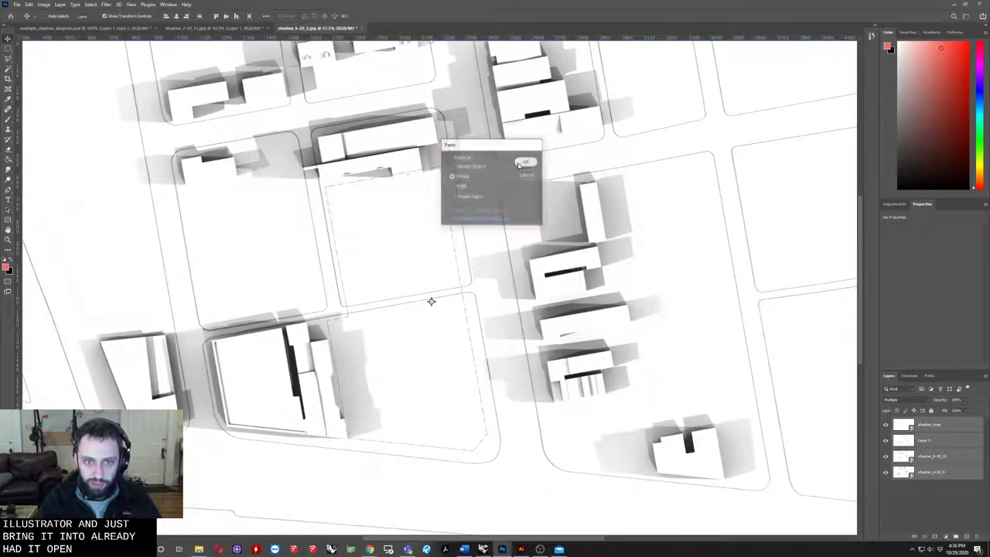
key(Return)
alt+scroll(491, 300, down, 2)
drag(491, 300, 784, 118)
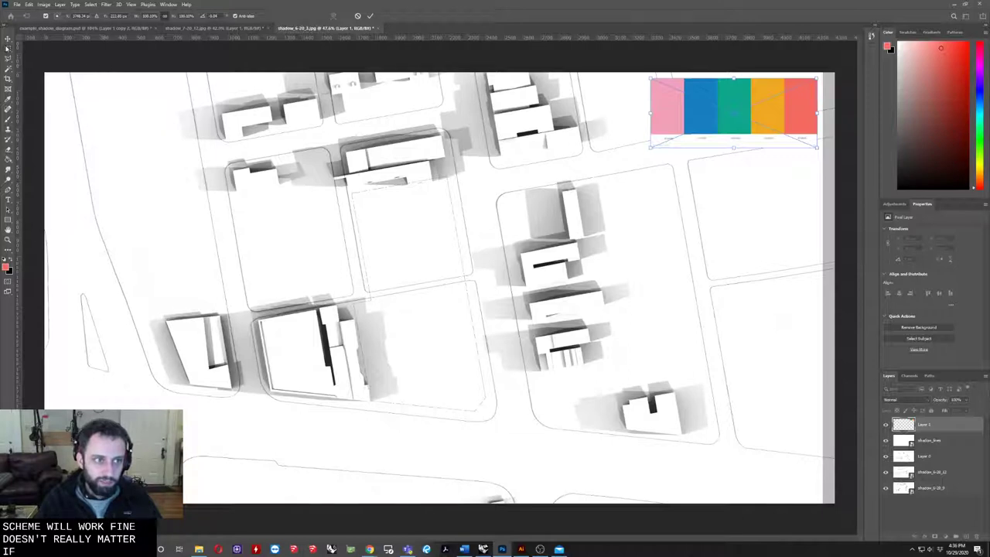
click(8, 48)
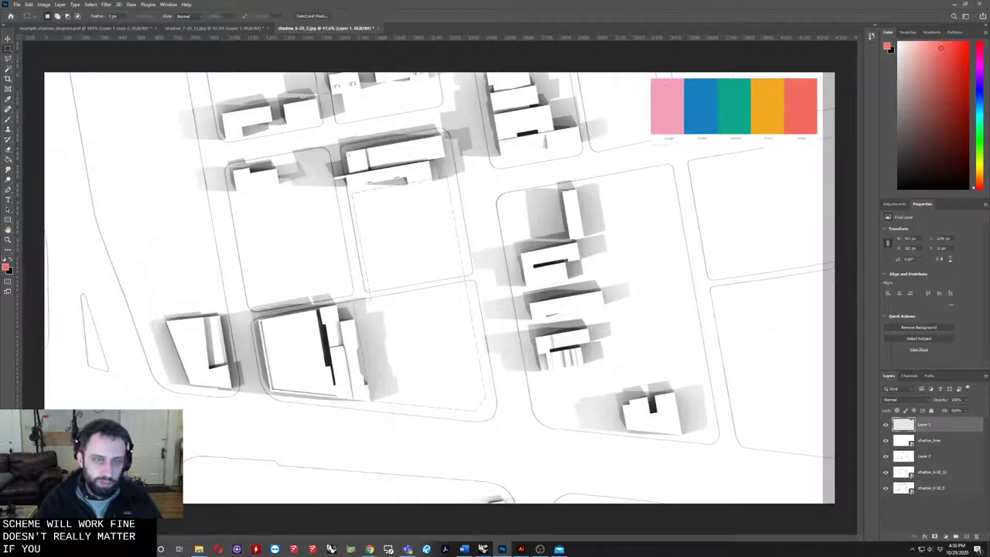
Create a new layer directly above Layer 0 and fill it entirely with the palette's green using the Paint Bucket
click(932, 458)
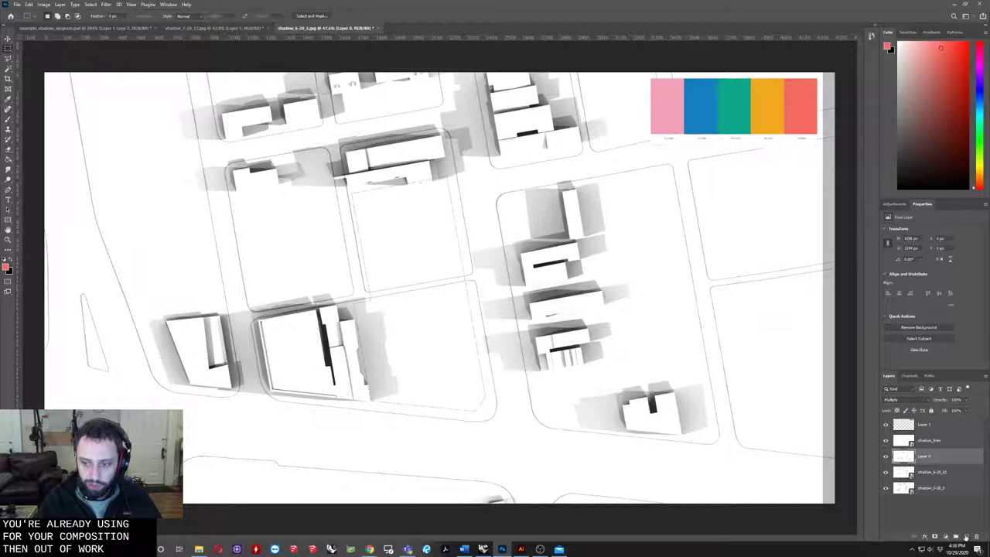
click(966, 536)
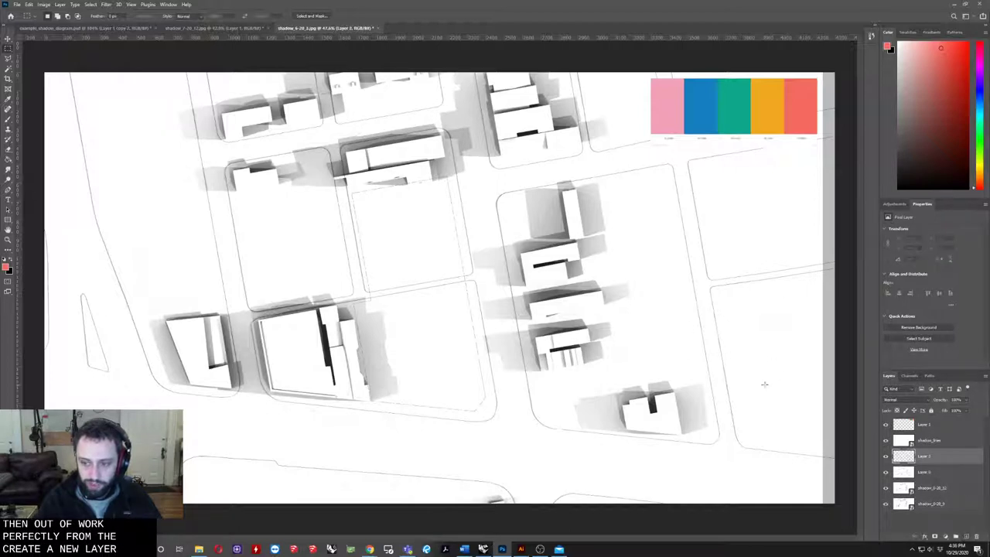
click(9, 101)
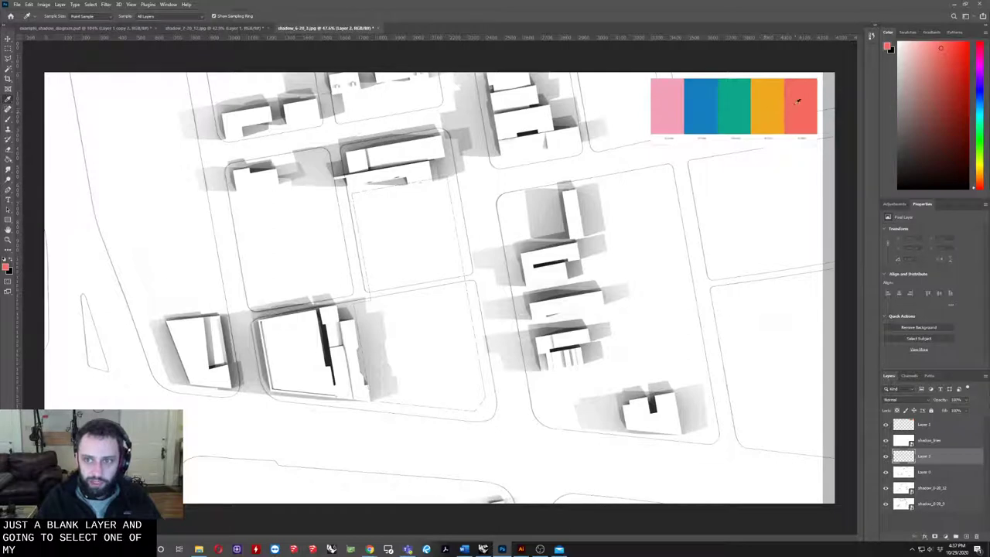
click(744, 106)
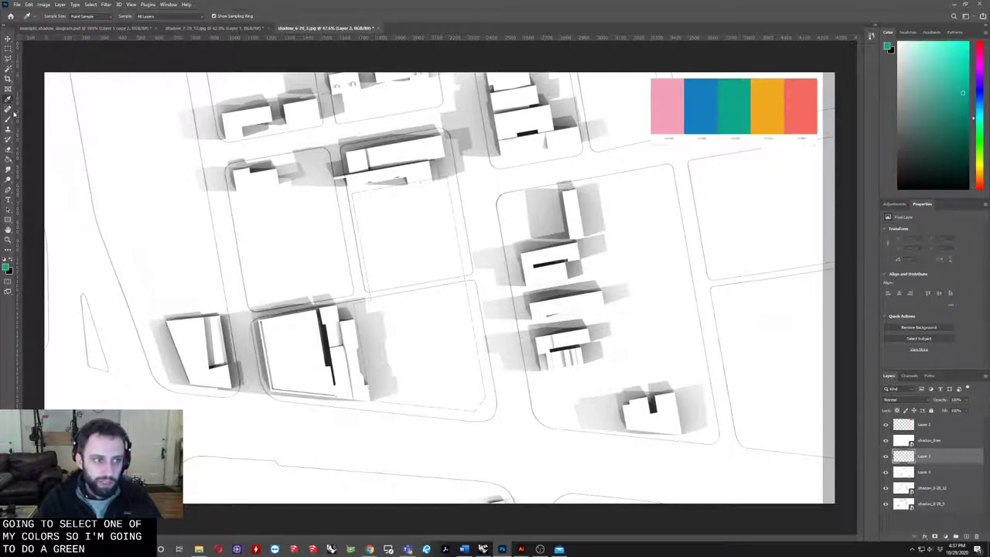
click(8, 145)
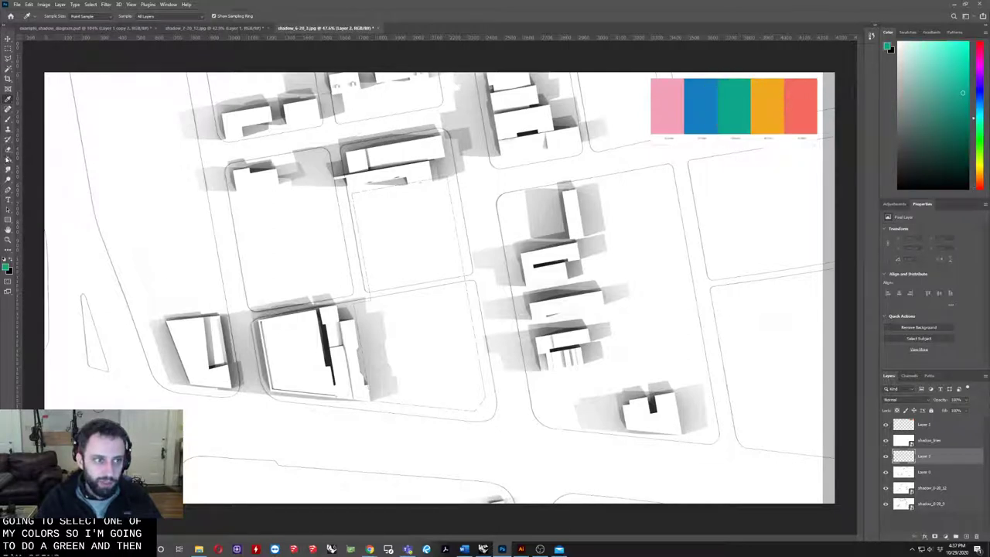
click(472, 267)
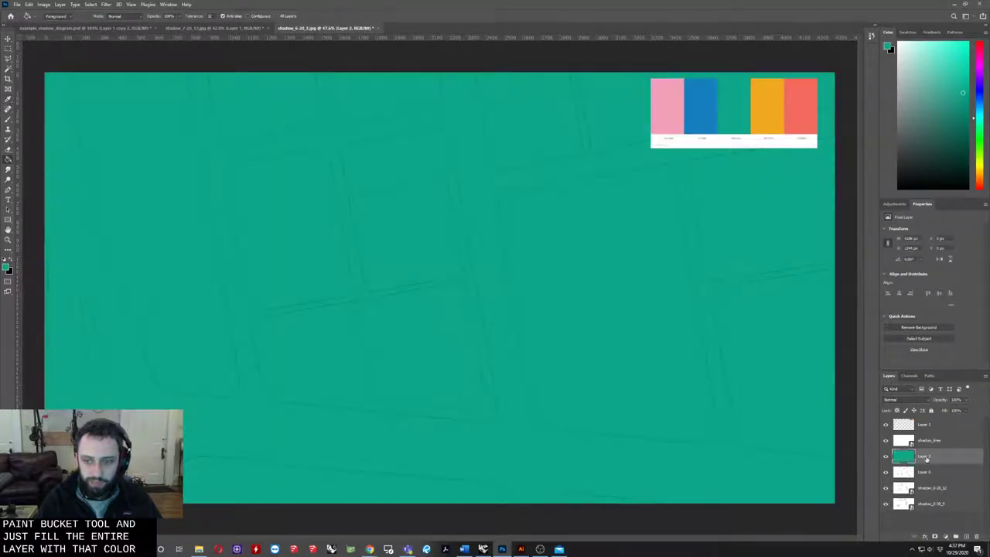
Add one blank layer directly above shadow_6-20_12 and another directly above shadow_6-20_9
click(932, 487)
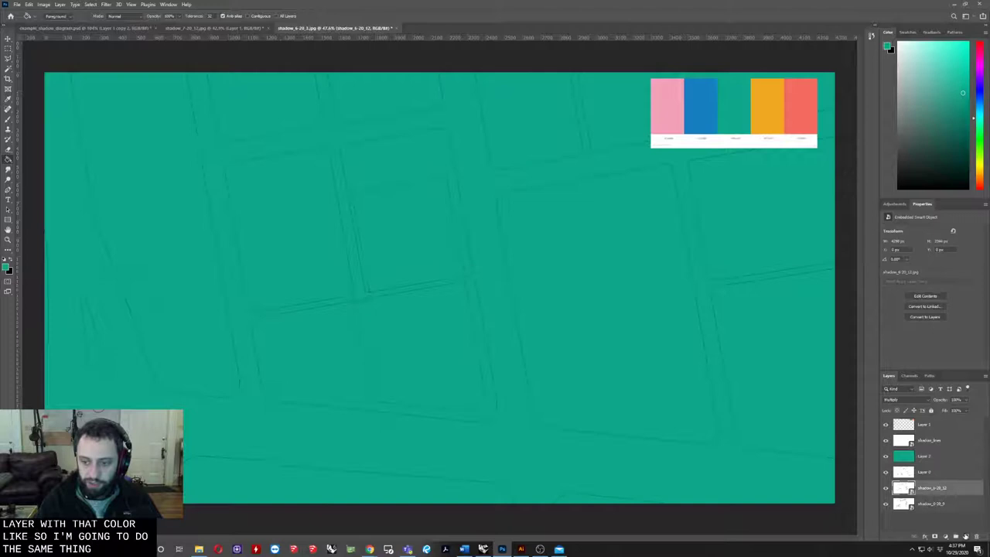
click(966, 536)
click(939, 521)
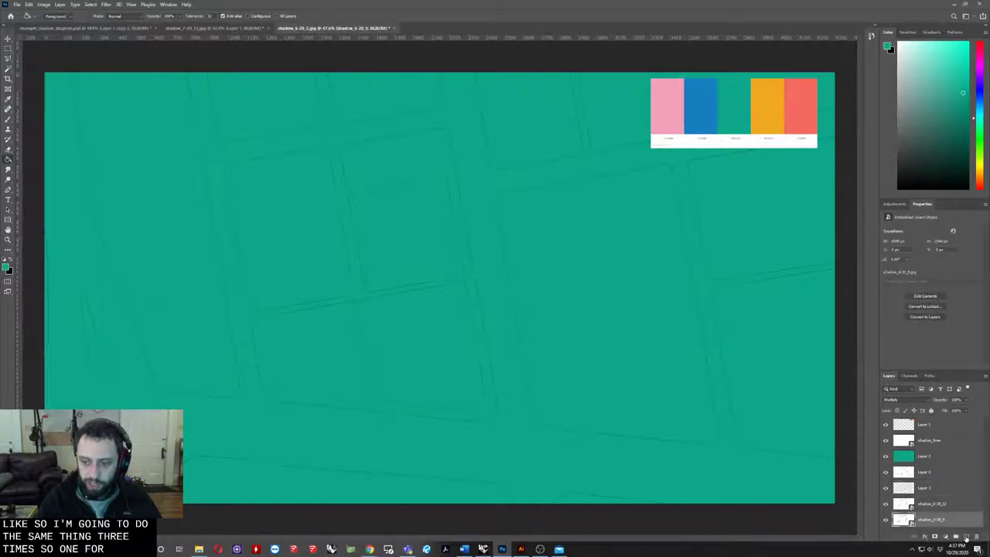
click(966, 536)
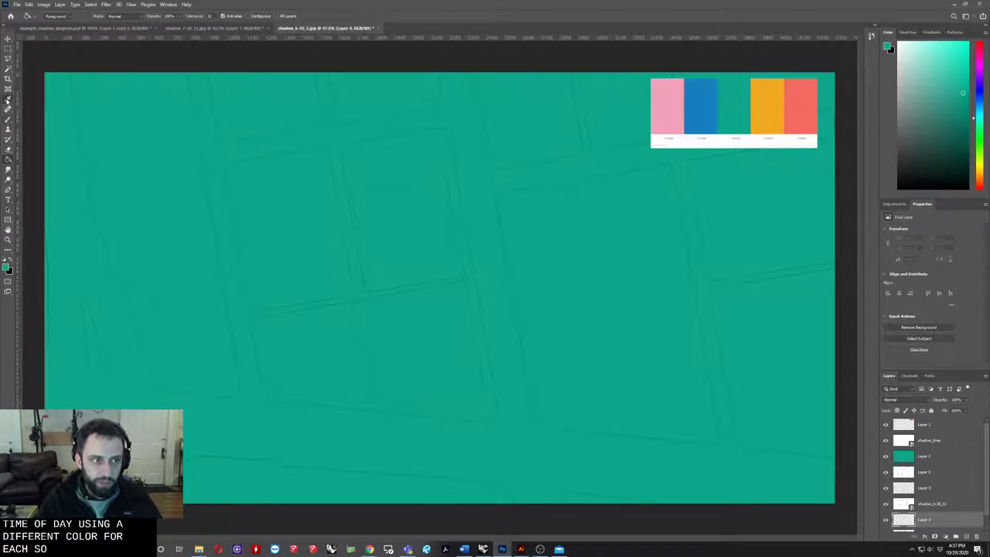
Sample the palette's orange and fill the blank layer above shadow_6-20_12 with it
click(8, 100)
click(780, 101)
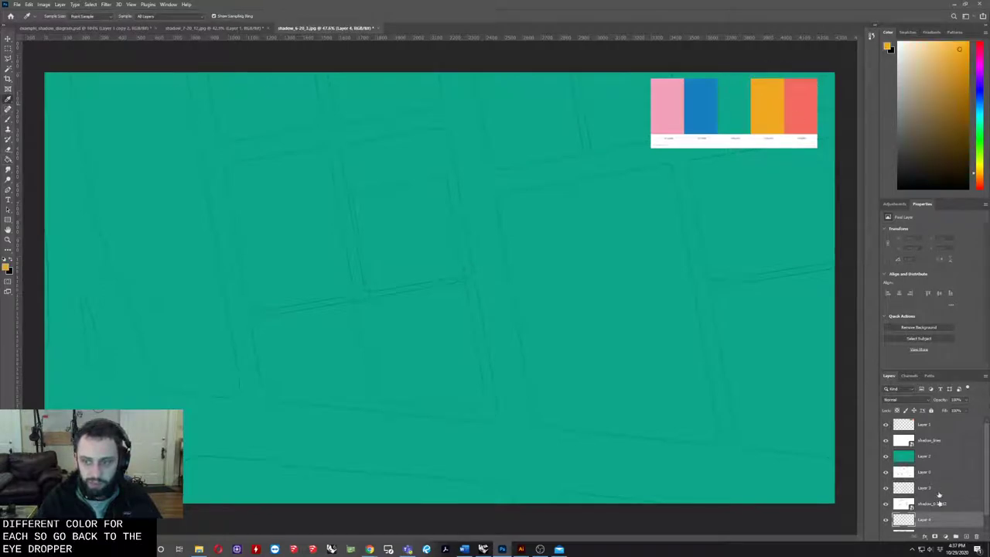
click(938, 492)
key(g)
click(525, 365)
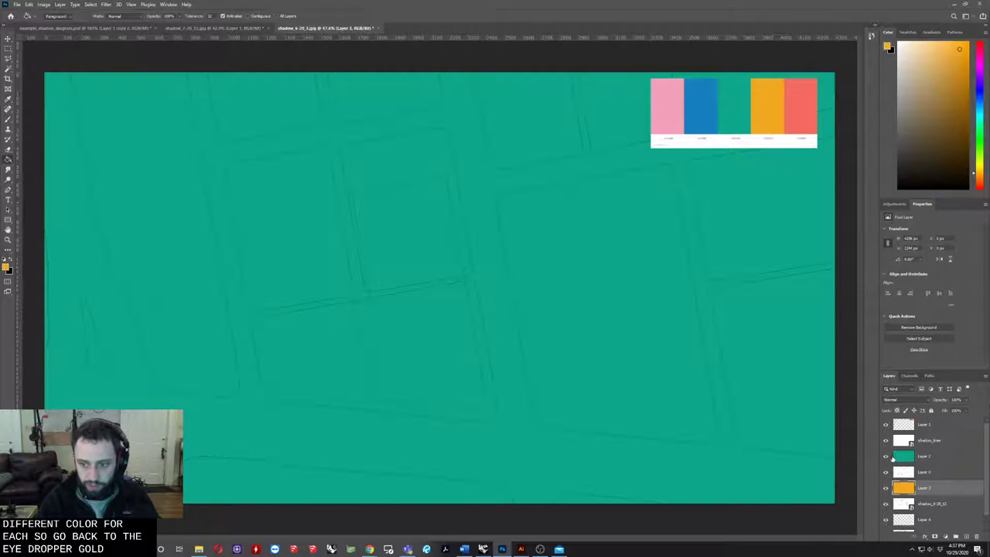
Fill the blank layer above shadow_6-20_9 with the palette's red, temporarily hiding the layers that cover the orange one
drag(886, 425, 885, 472)
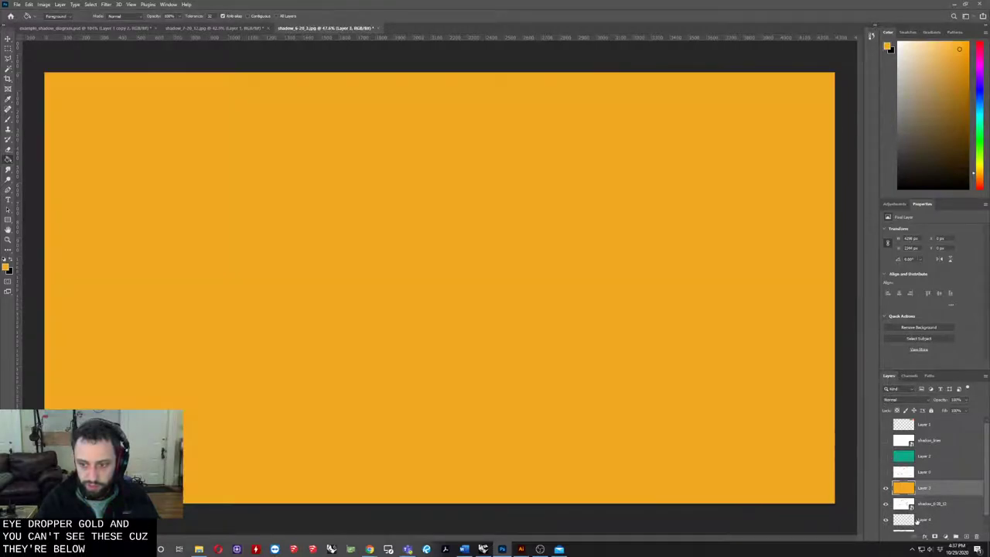
click(938, 519)
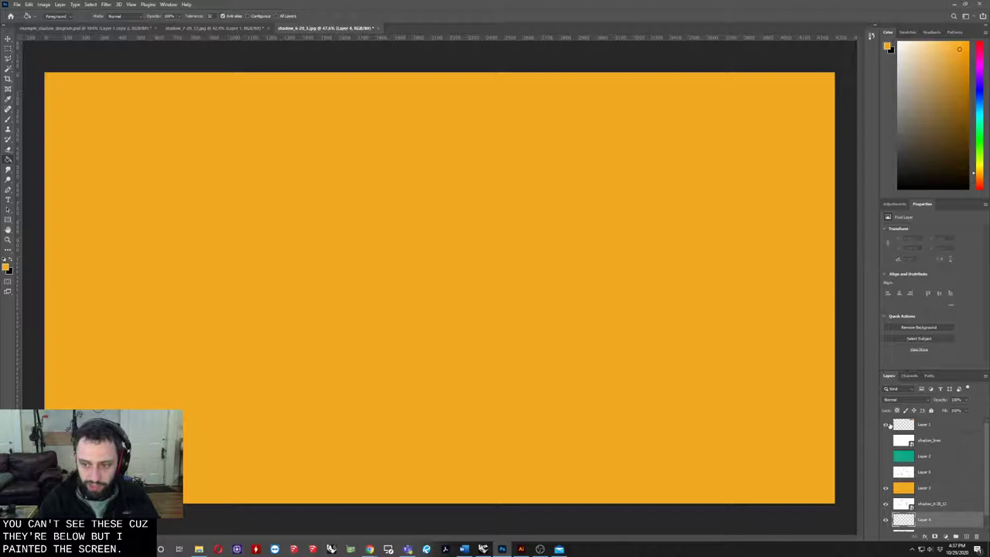
click(887, 425)
click(921, 428)
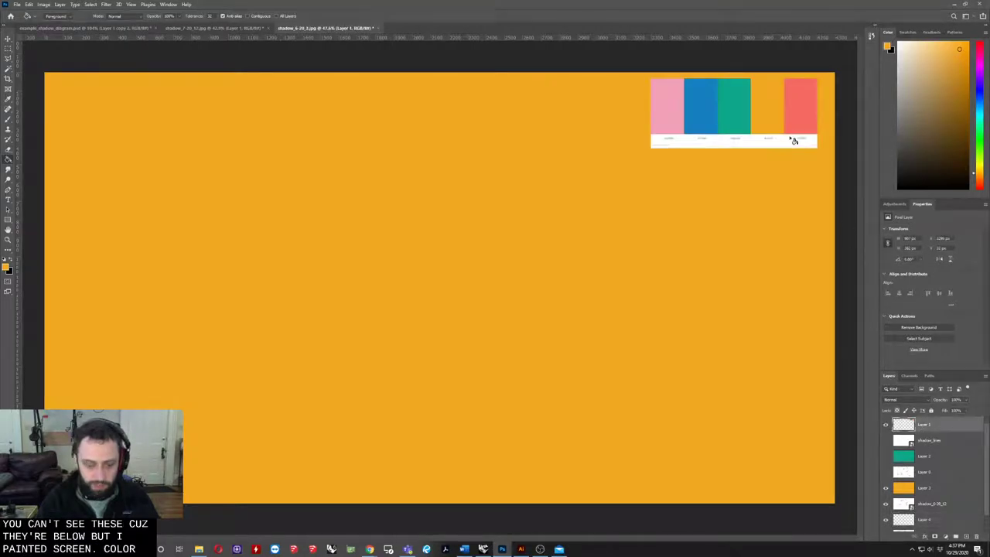
key(i)
click(796, 95)
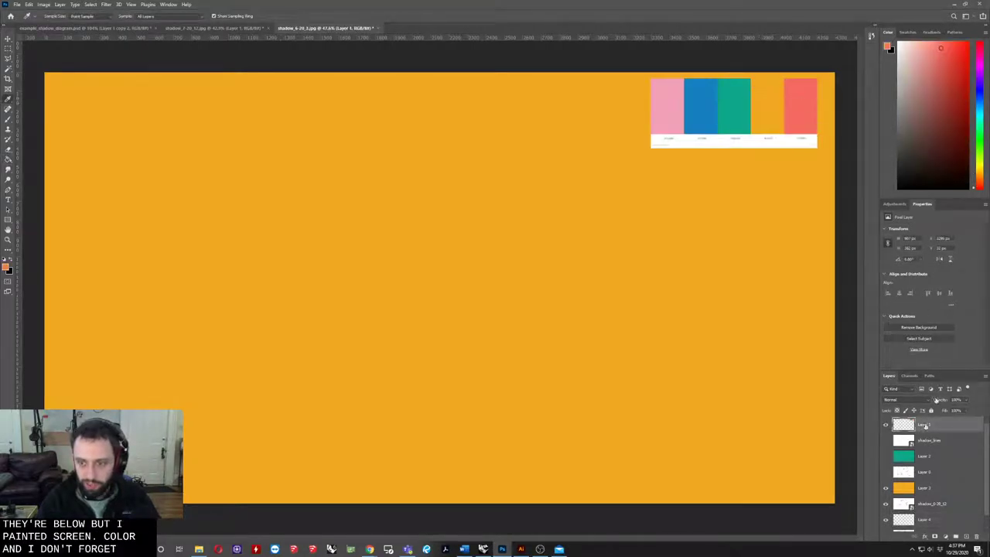
click(912, 518)
key(g)
click(659, 377)
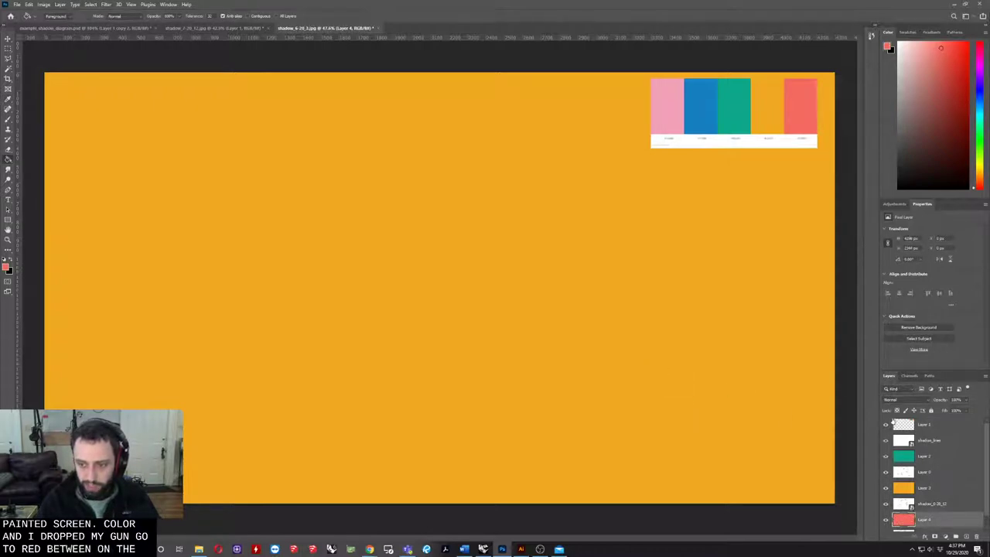
click(886, 456)
Clip the green, orange and red fill layers each to the shadow capture layer directly beneath it
click(937, 461)
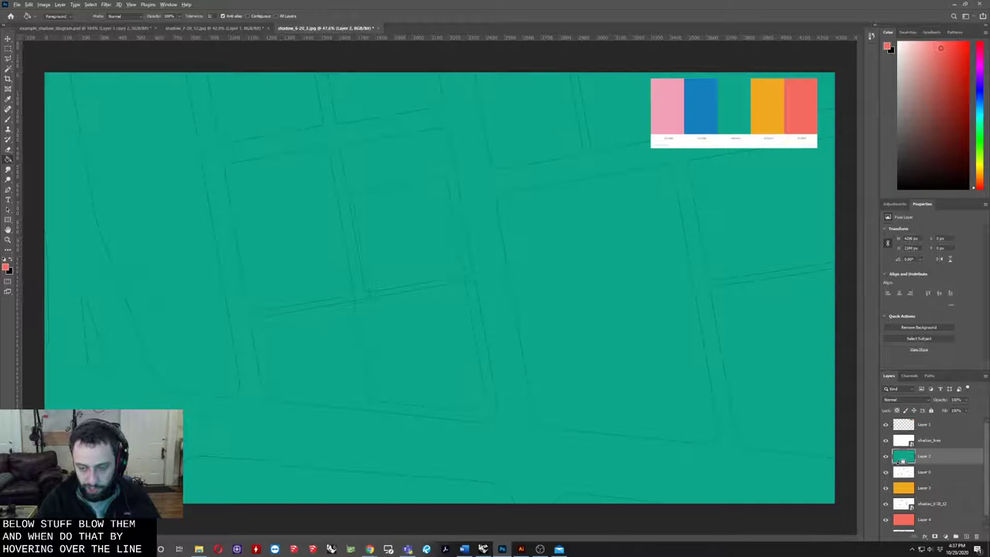
alt+click(900, 462)
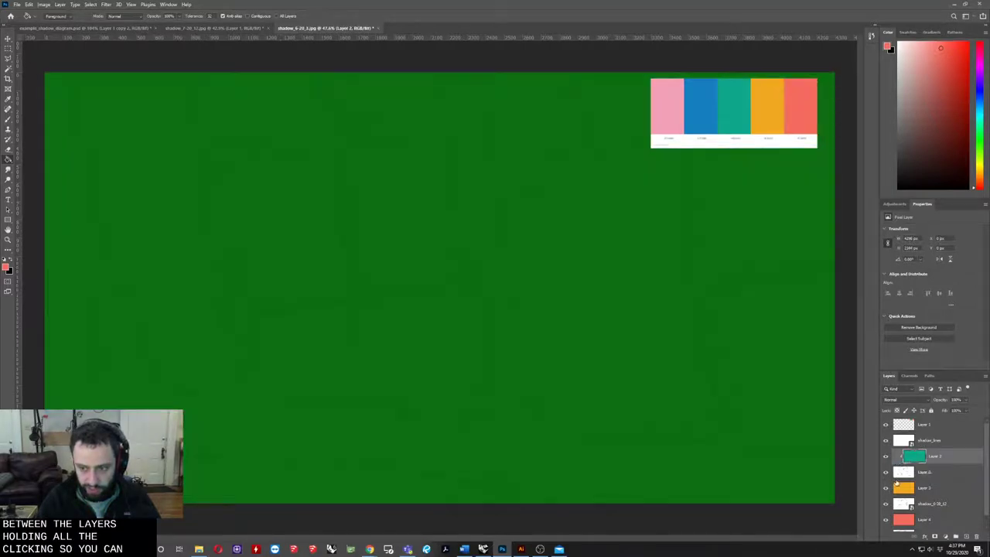
drag(897, 481, 903, 525)
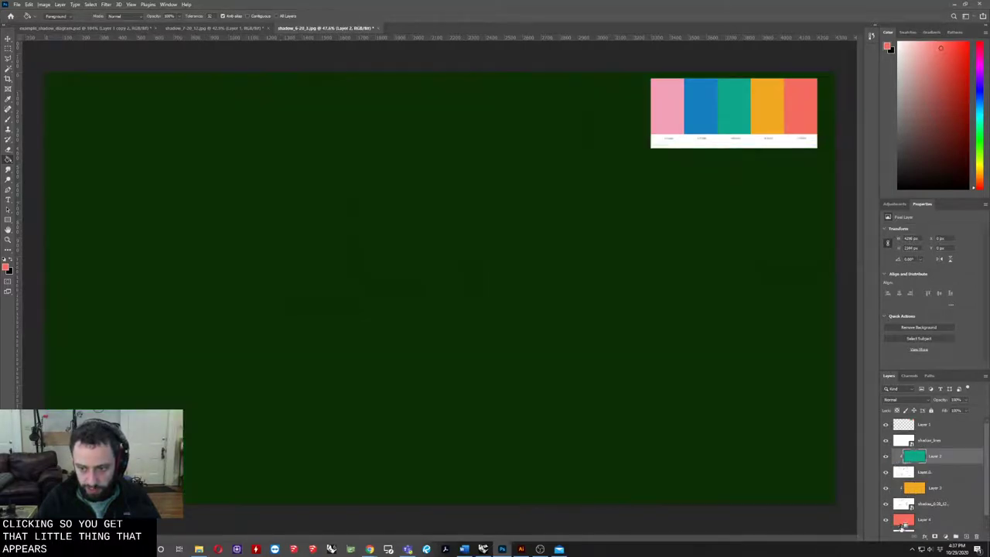
alt+click(903, 526)
Clip the red fill layer to the shadow capture beneath it and set all three colour fill layers to Overlay blending
click(928, 525)
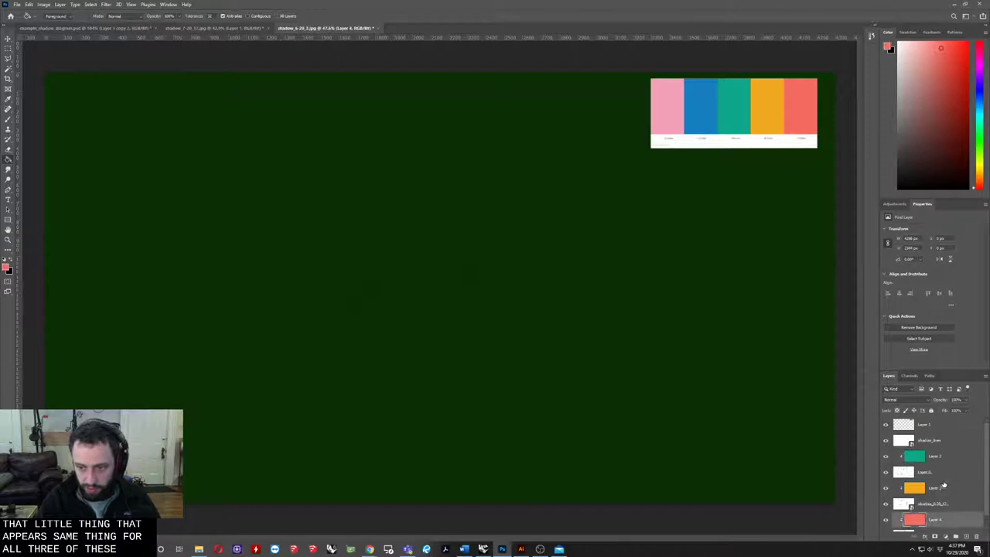
ctrl+click(942, 488)
ctrl+click(943, 457)
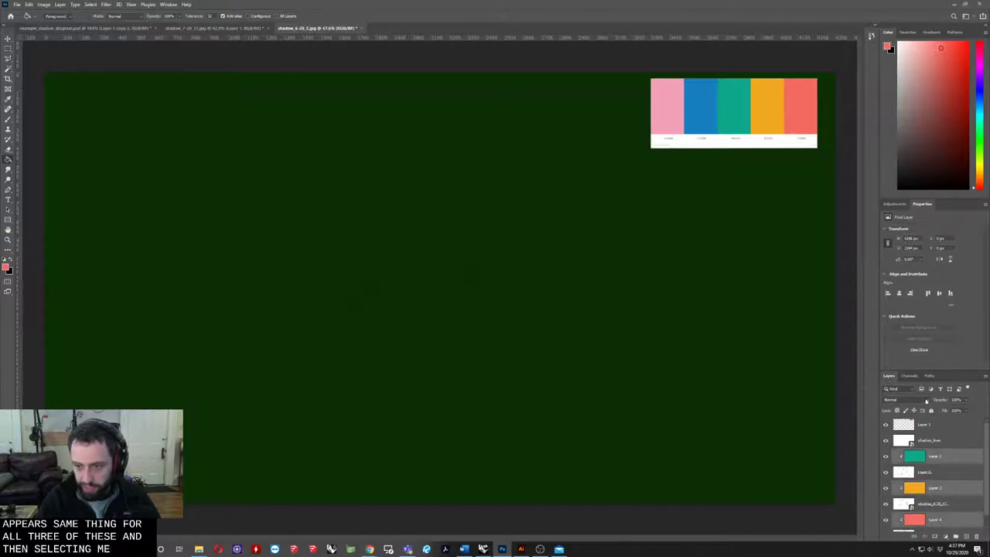
click(925, 401)
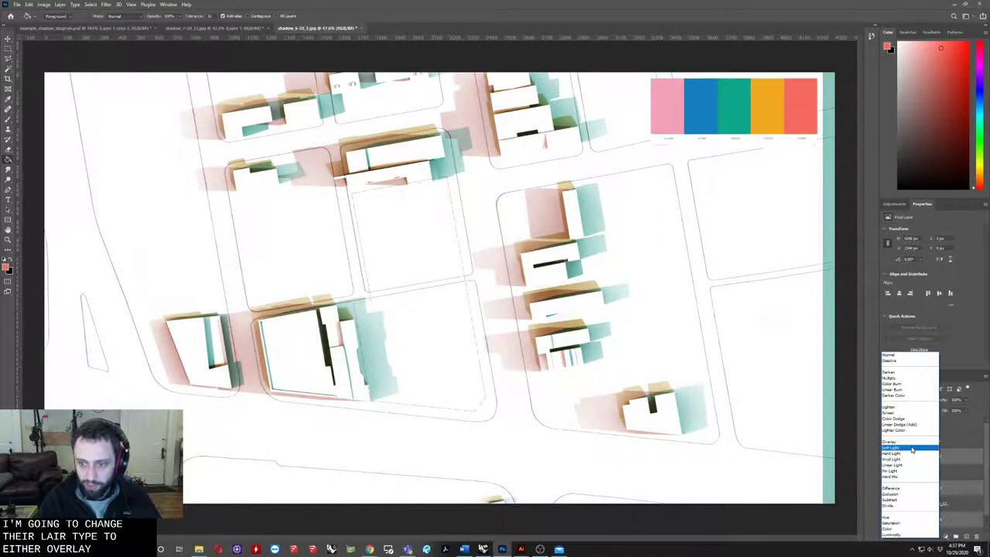
click(911, 442)
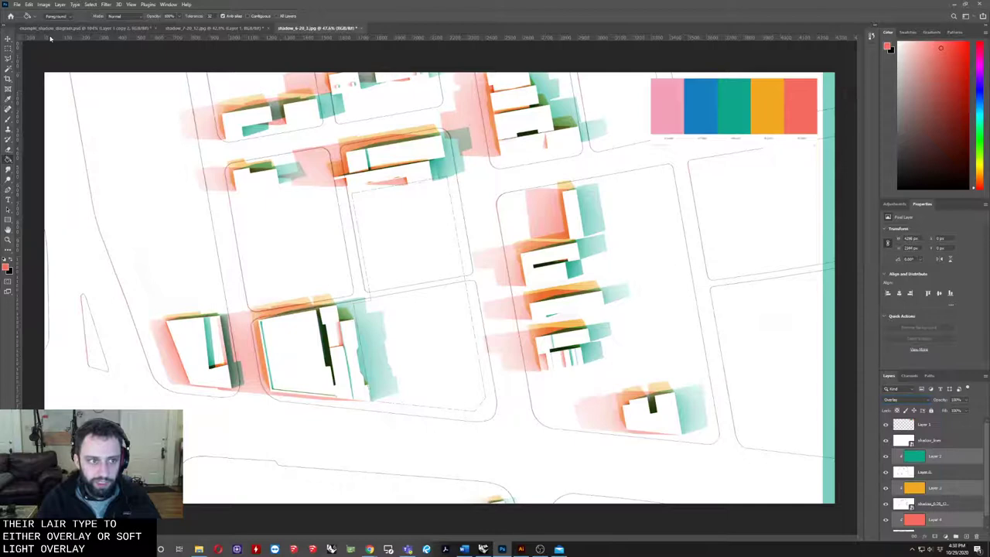
Delete the layer holding the colour palette image
click(8, 53)
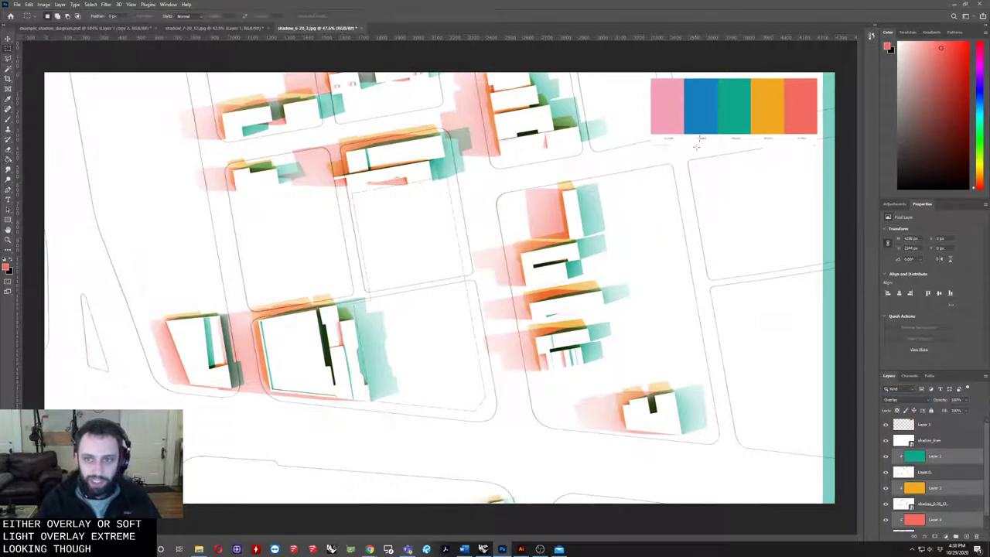
key(v)
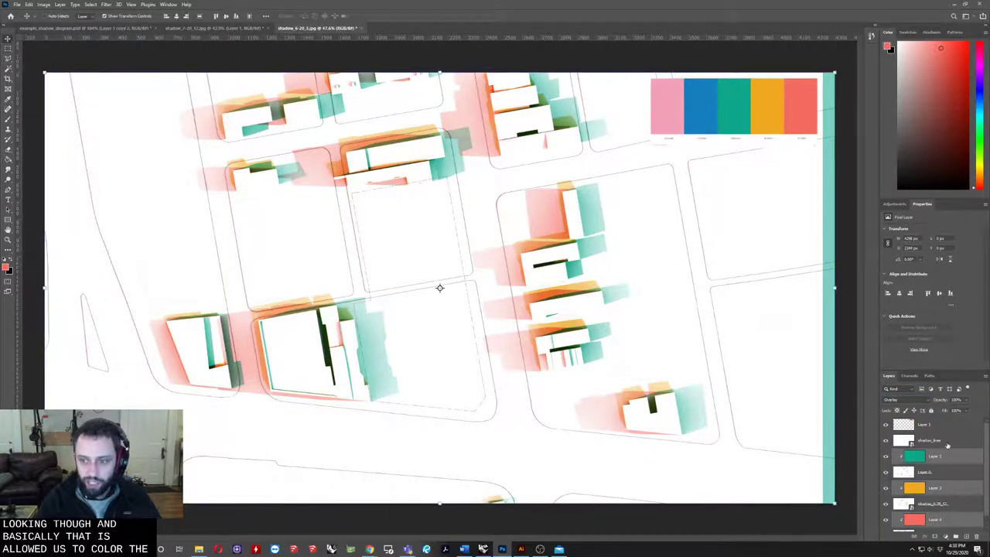
click(941, 427)
key(Delete)
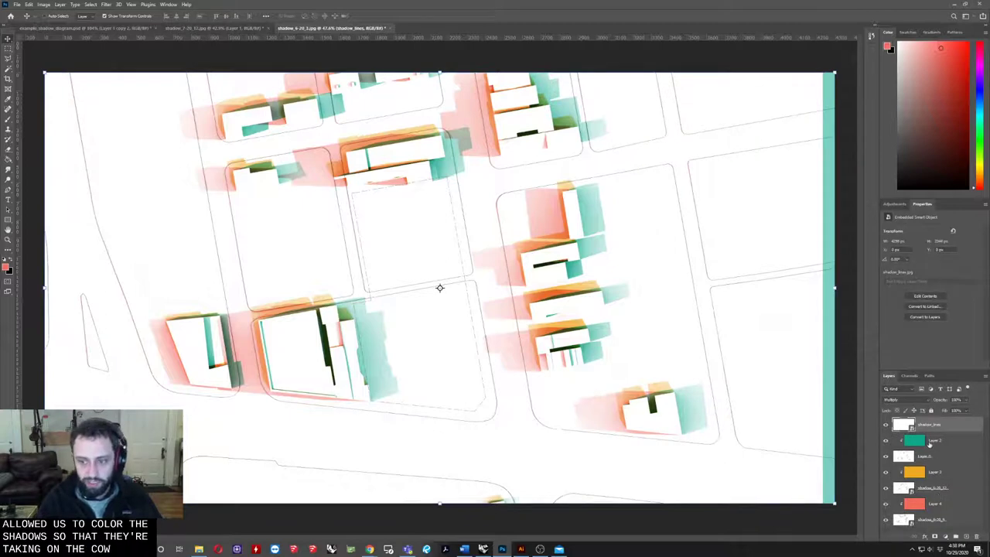
Change the blend mode of the green, orange and red fill layers together to Screen
click(933, 444)
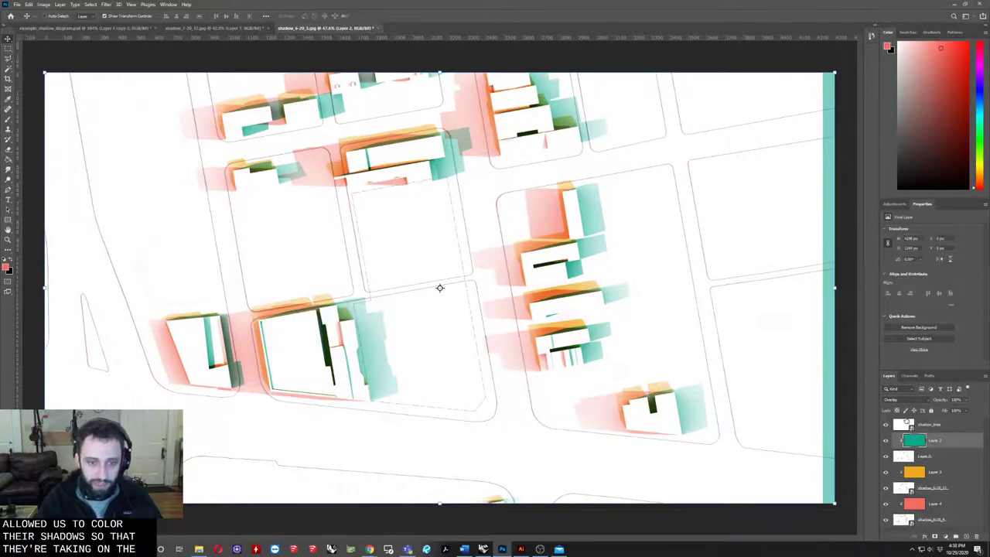
alt+scroll(432, 154, up, 4)
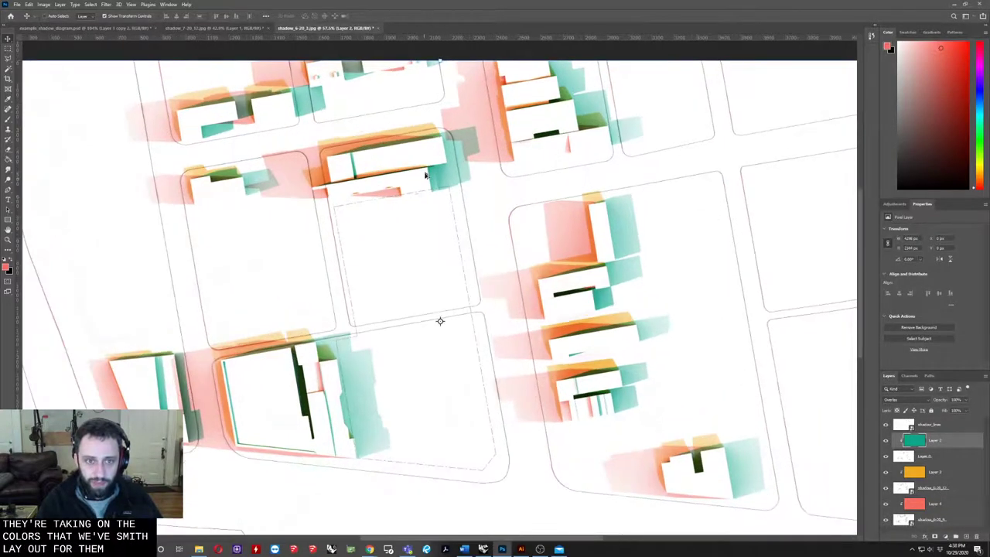
scroll(547, 201, down, 1)
alt+scroll(548, 201, down, 3)
alt+scroll(548, 201, up, 2)
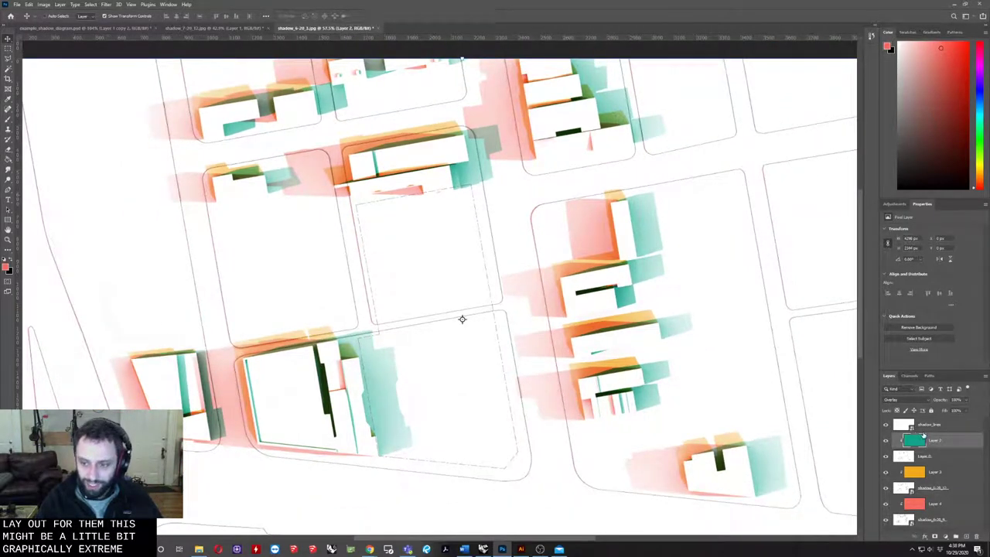
ctrl+click(934, 472)
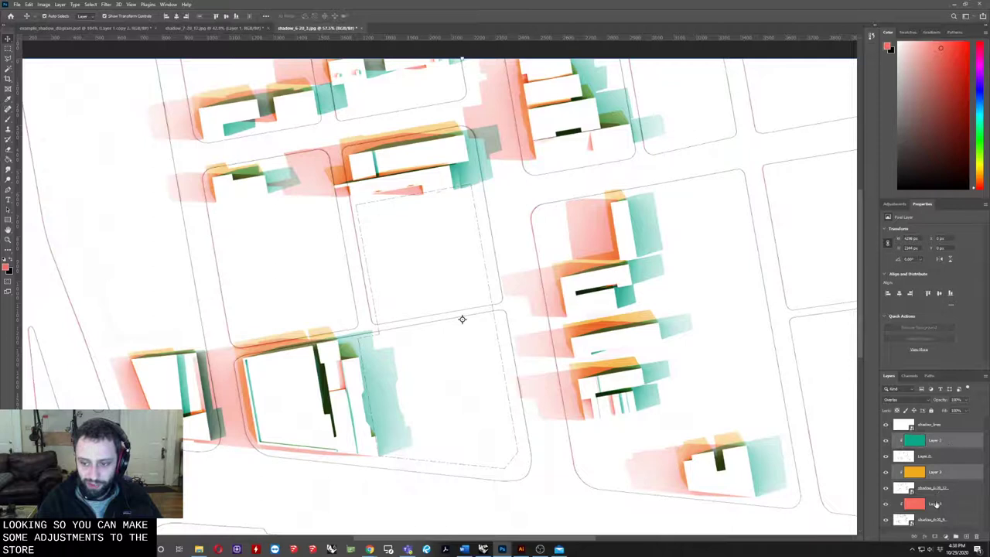
click(912, 400)
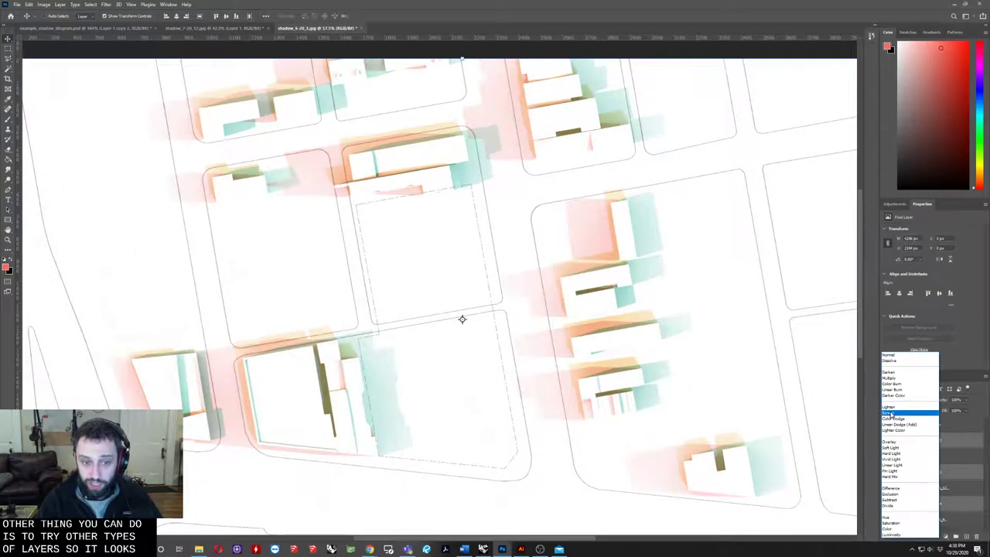
click(891, 413)
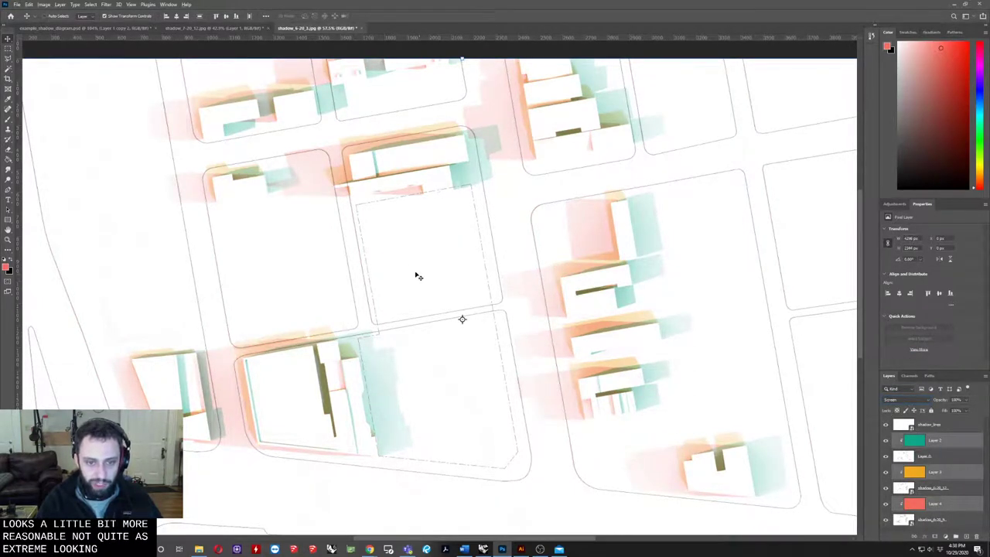
alt+scroll(424, 295, down, 2)
alt+scroll(523, 302, up, 3)
alt+scroll(524, 302, down, 2)
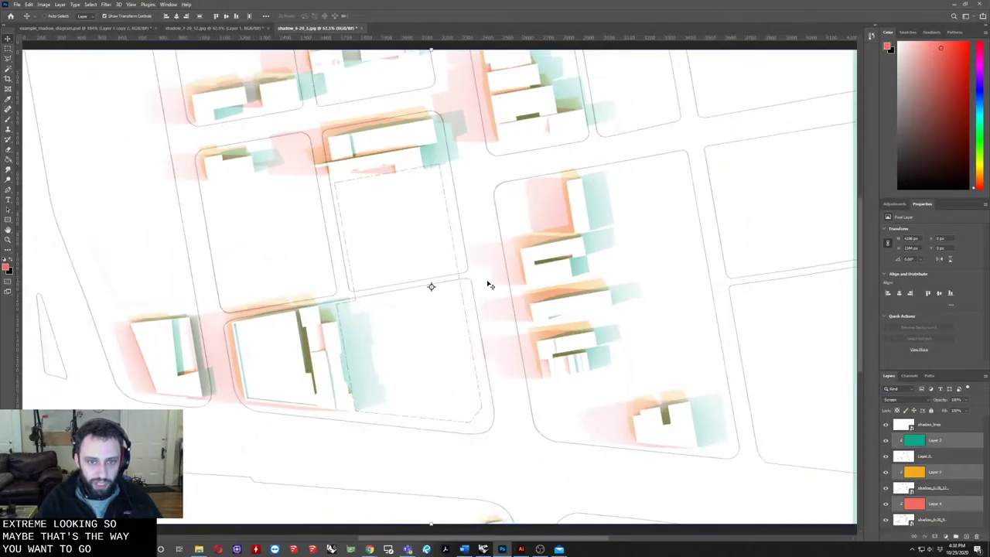
Toggle the shadow_lines layer off and on to compare the tinted shadows with and without the linework, leaving it shown
click(932, 429)
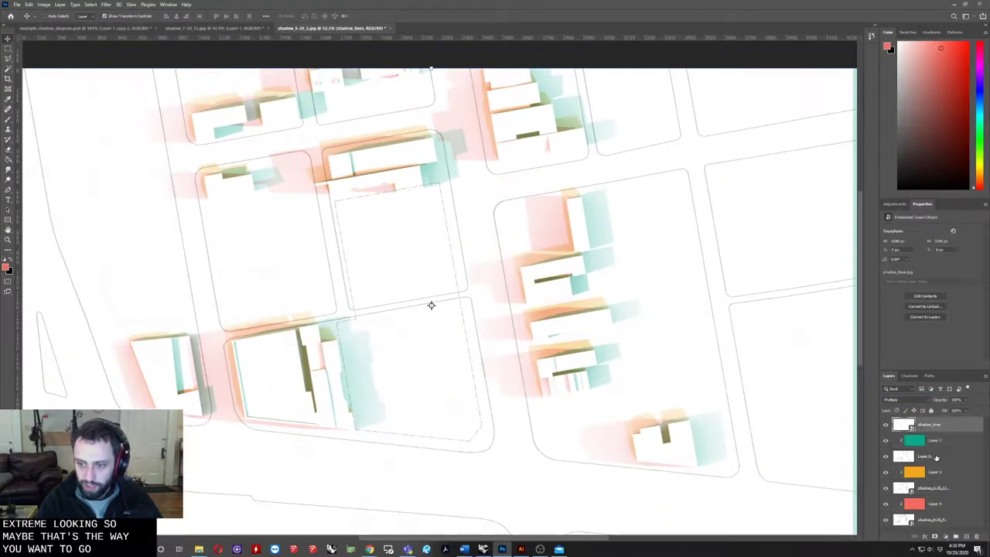
click(935, 456)
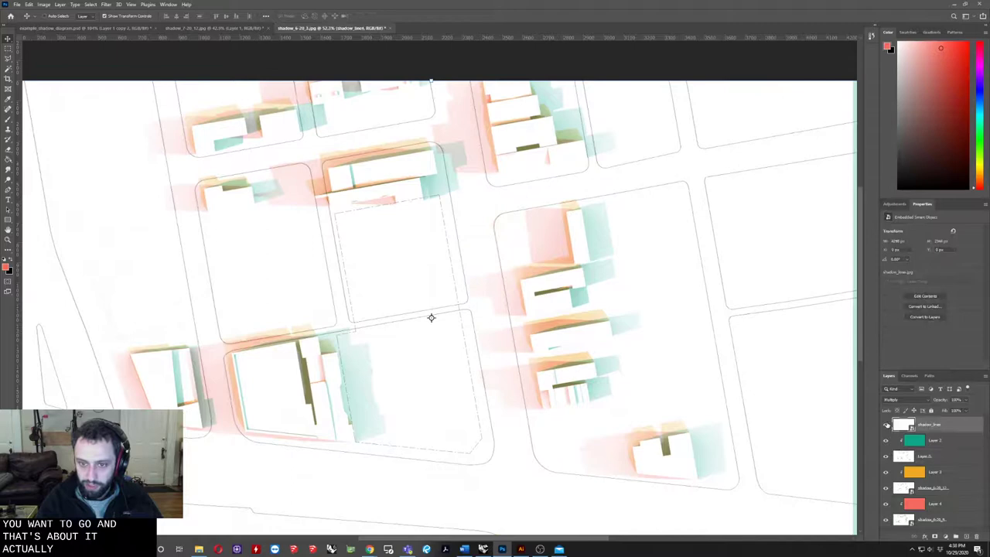
click(885, 424)
click(886, 424)
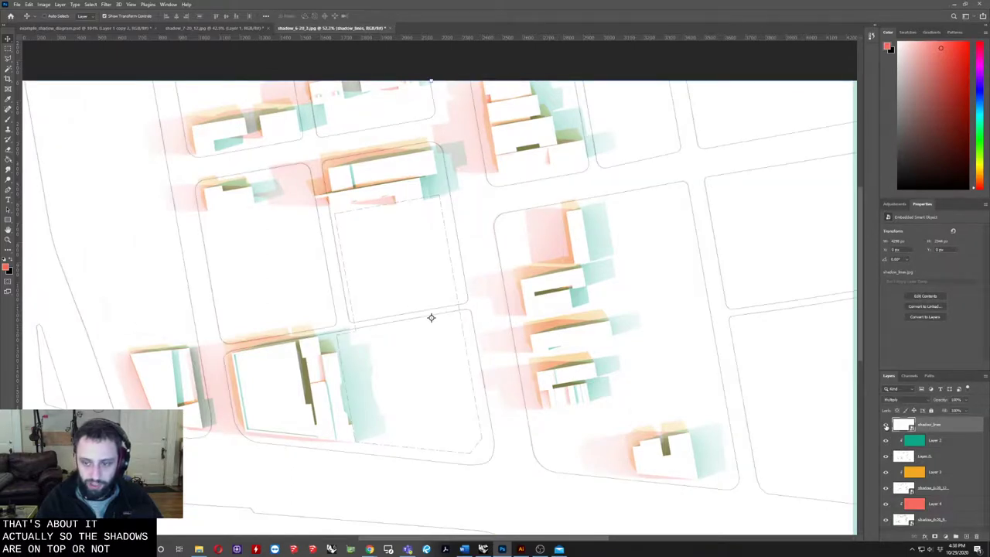
click(886, 425)
click(885, 424)
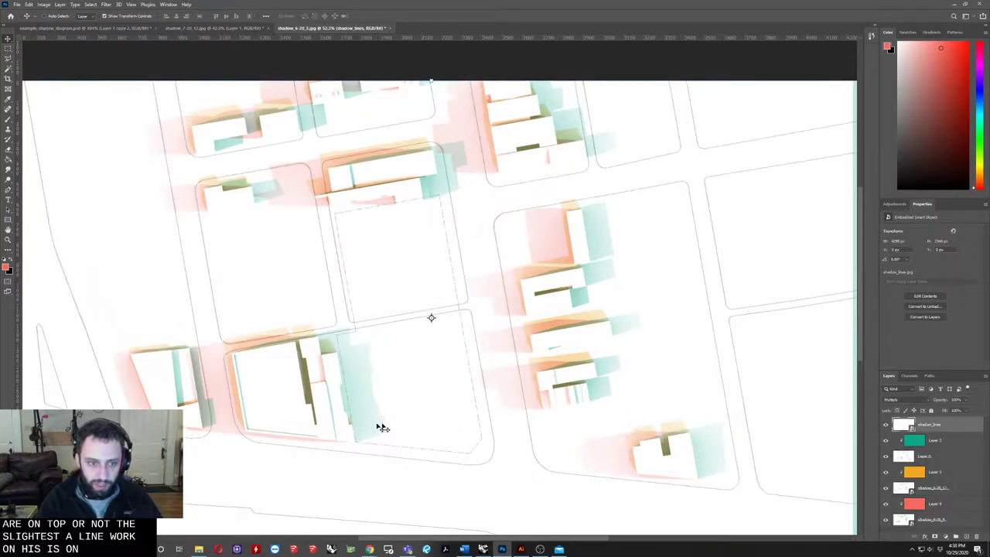
alt+scroll(339, 418, up, 2)
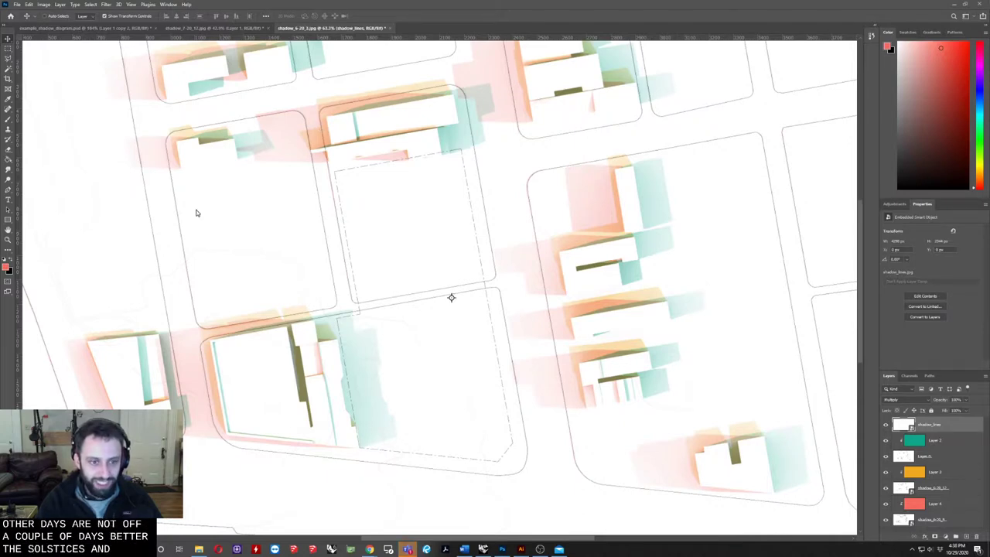
alt+scroll(399, 320, down, 2)
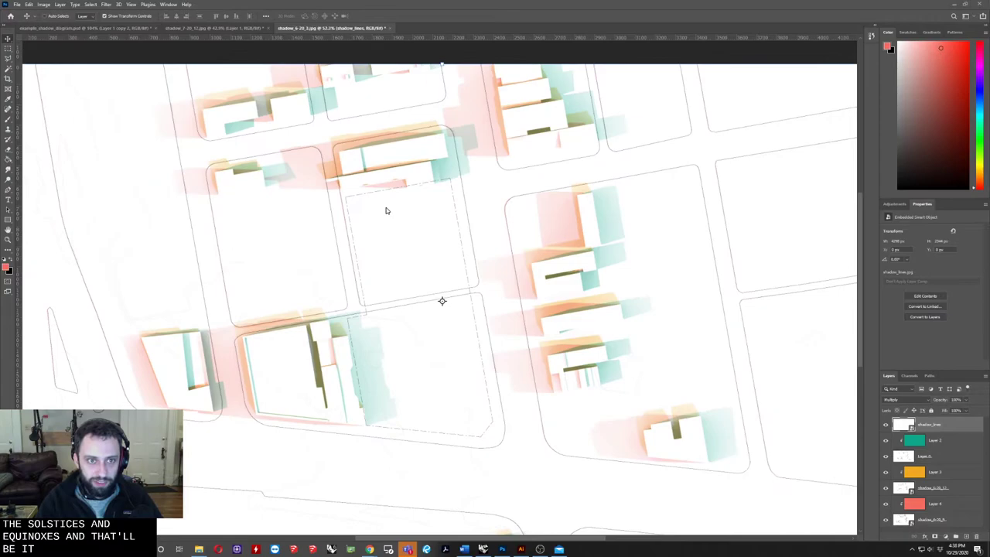